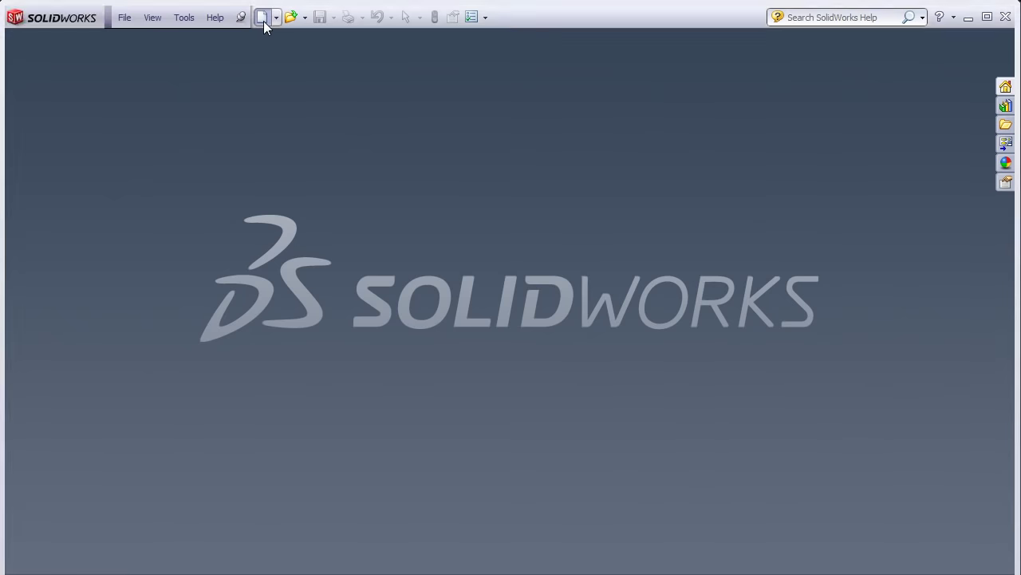
# Step: Create a new part document and turn on the display of the Sheet Metal tools
pyautogui.click(263, 22)
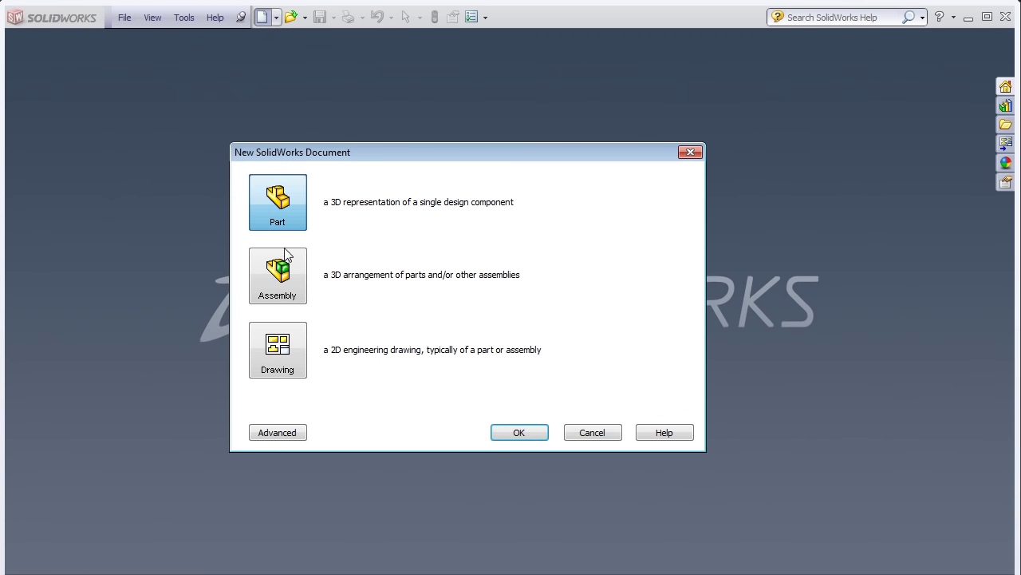
pyautogui.click(527, 433)
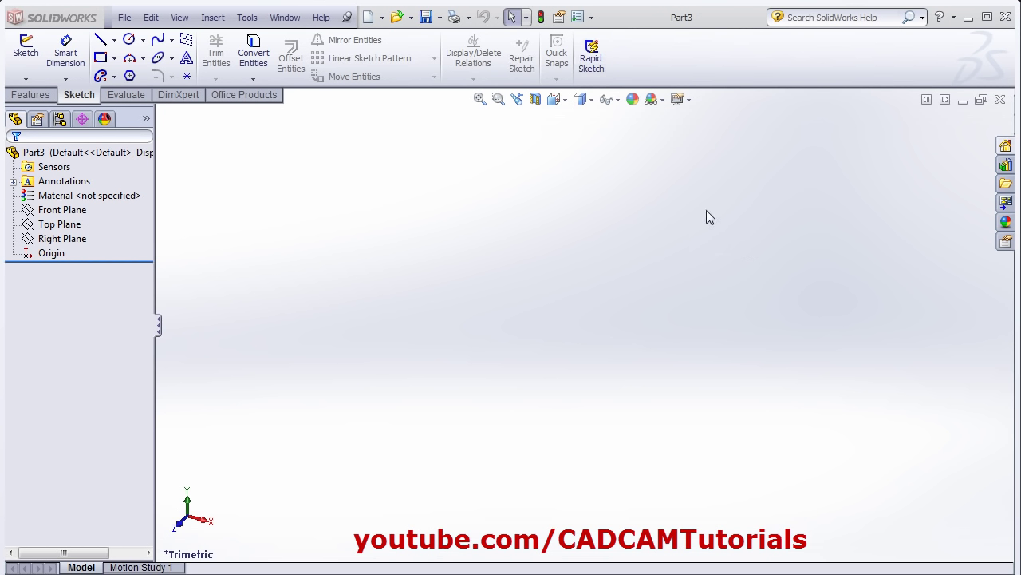
pyautogui.rightClick(659, 61)
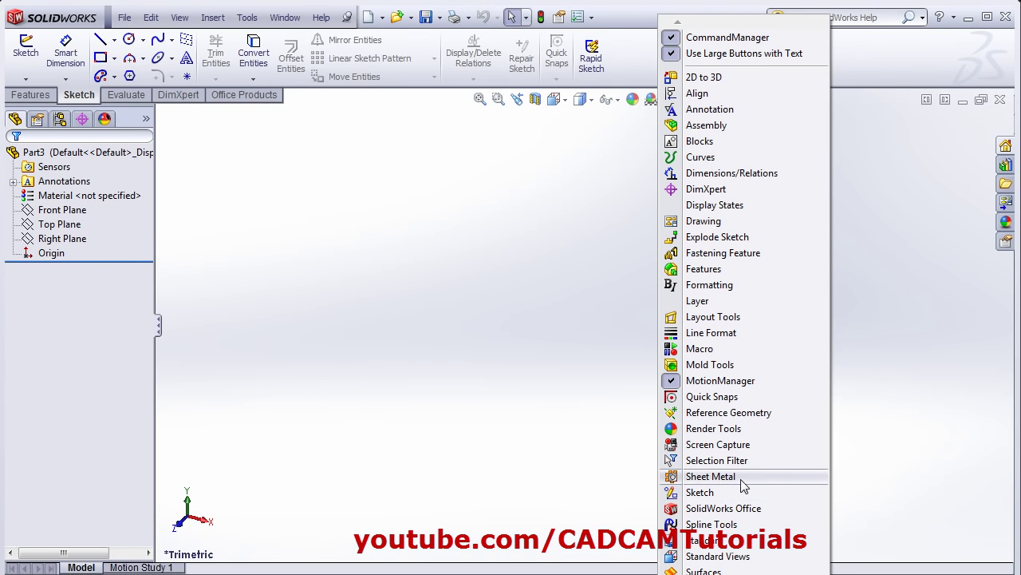
pyautogui.click(710, 477)
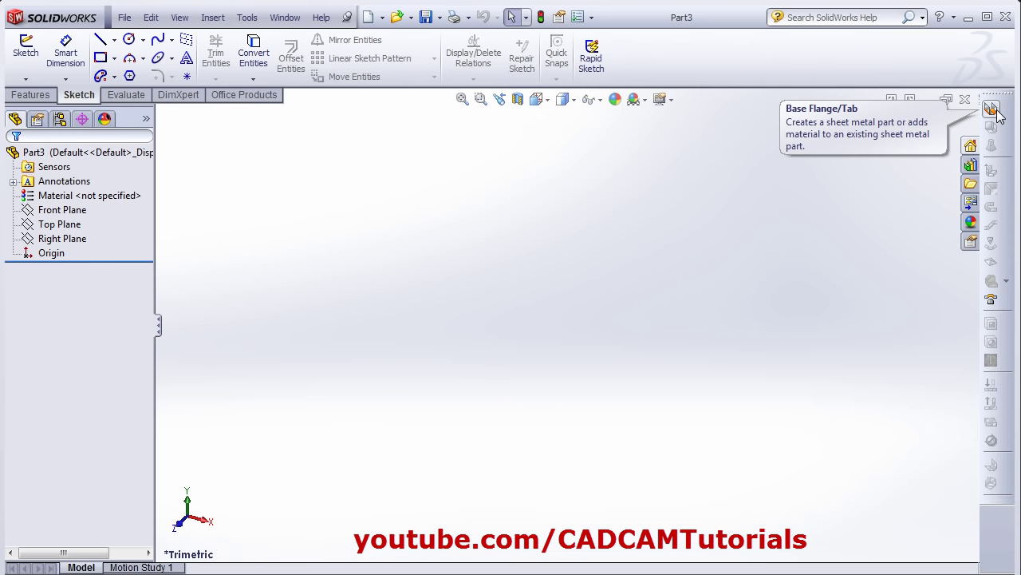
# Step: Start a Base Flange/Tab on the Top Plane and sketch a center rectangle about 235 by 140 mm from the origin
pyautogui.click(994, 112)
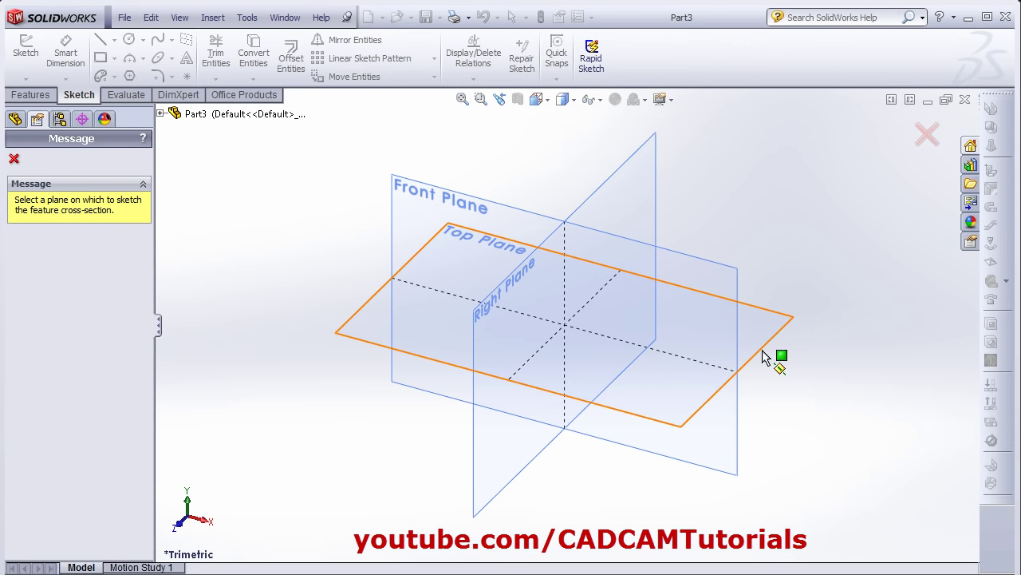
pyautogui.click(762, 355)
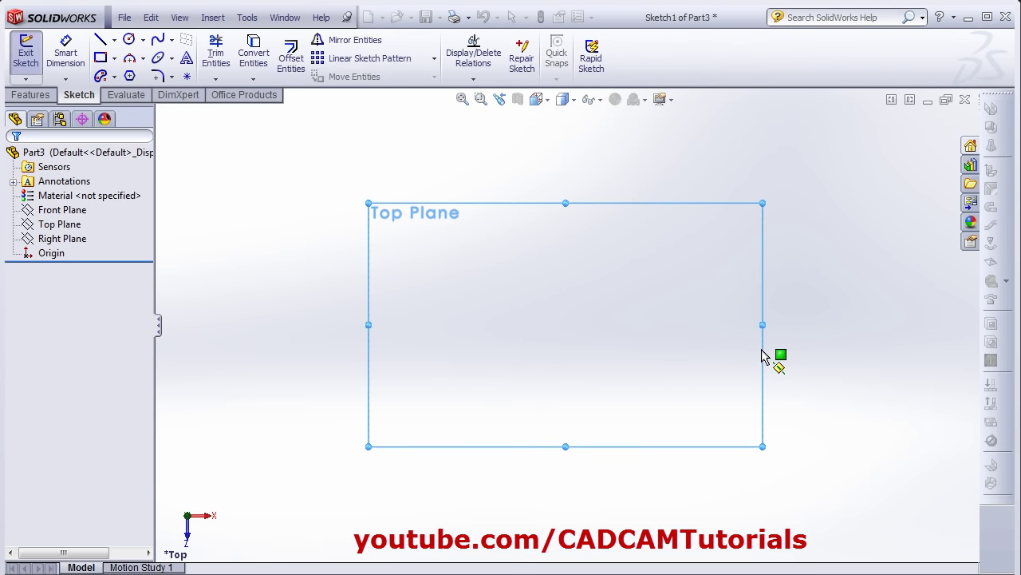
pyautogui.click(114, 58)
pyautogui.click(200, 111)
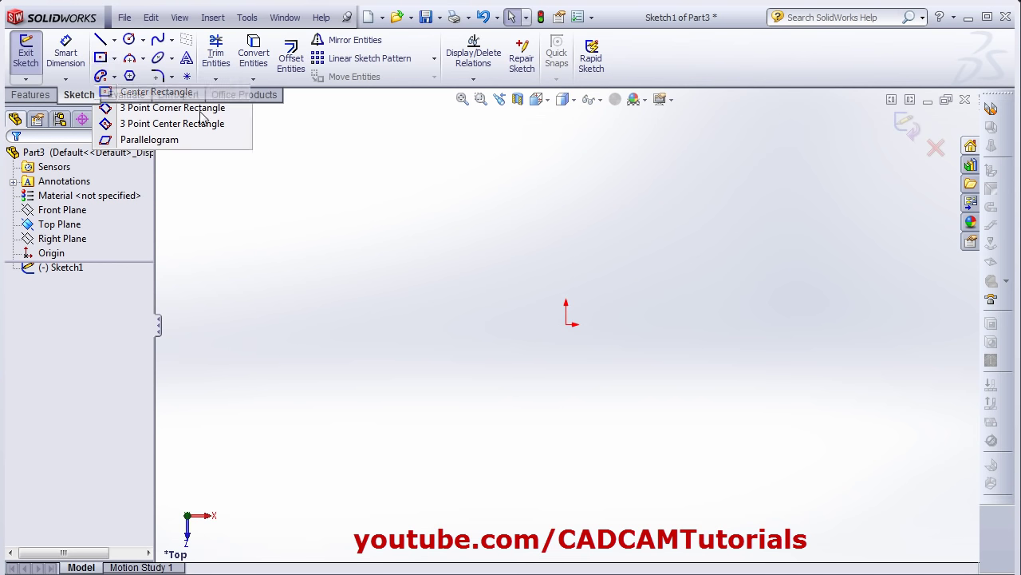
pyautogui.click(566, 323)
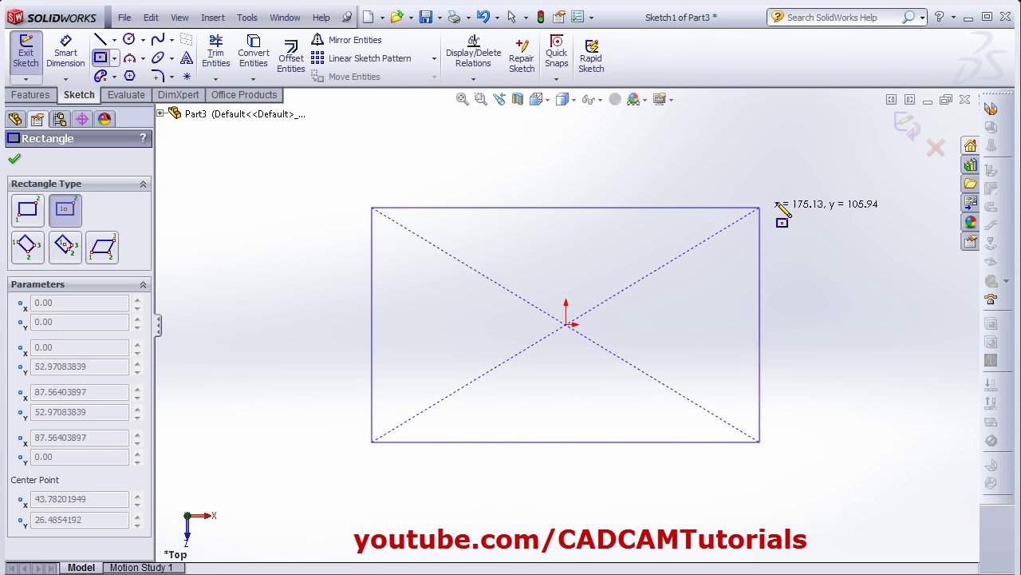
pyautogui.click(827, 172)
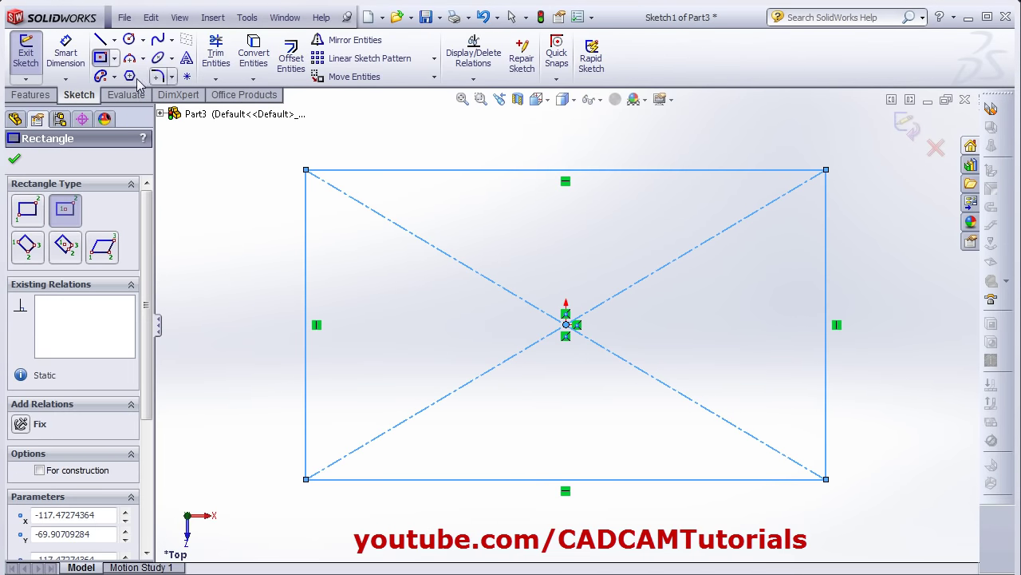
# Step: Dimension the rectangle 250 mm wide and 150 mm high
pyautogui.click(65, 55)
pyautogui.click(568, 480)
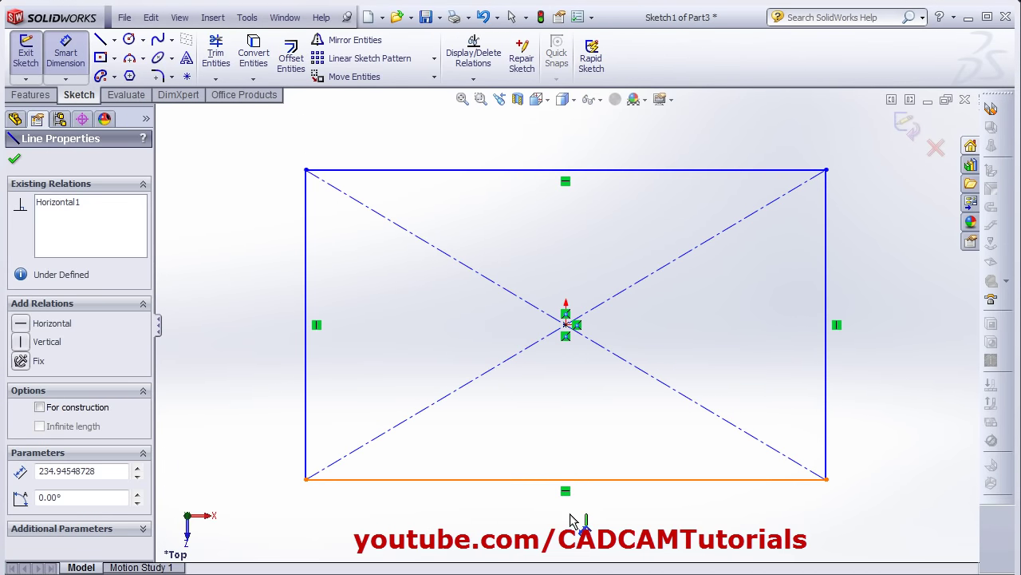
pyautogui.click(566, 515)
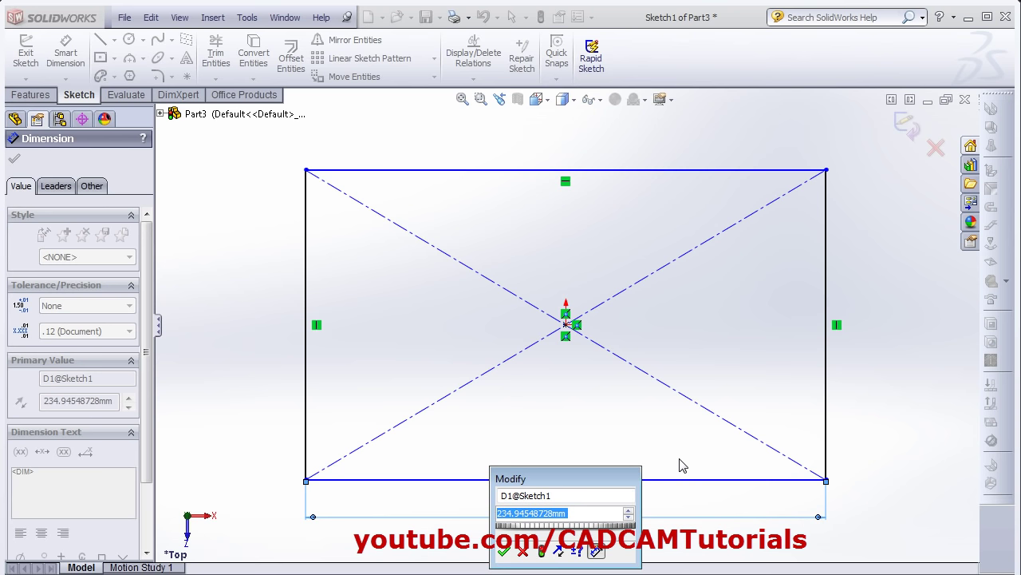
pyautogui.write('250')
pyautogui.press('Return')
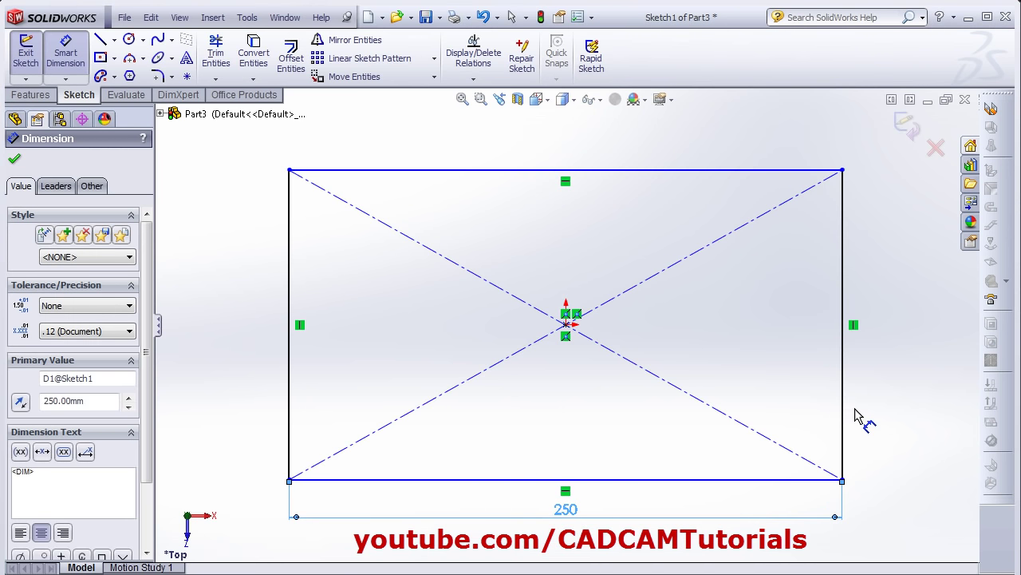
pyautogui.click(842, 401)
pyautogui.click(900, 339)
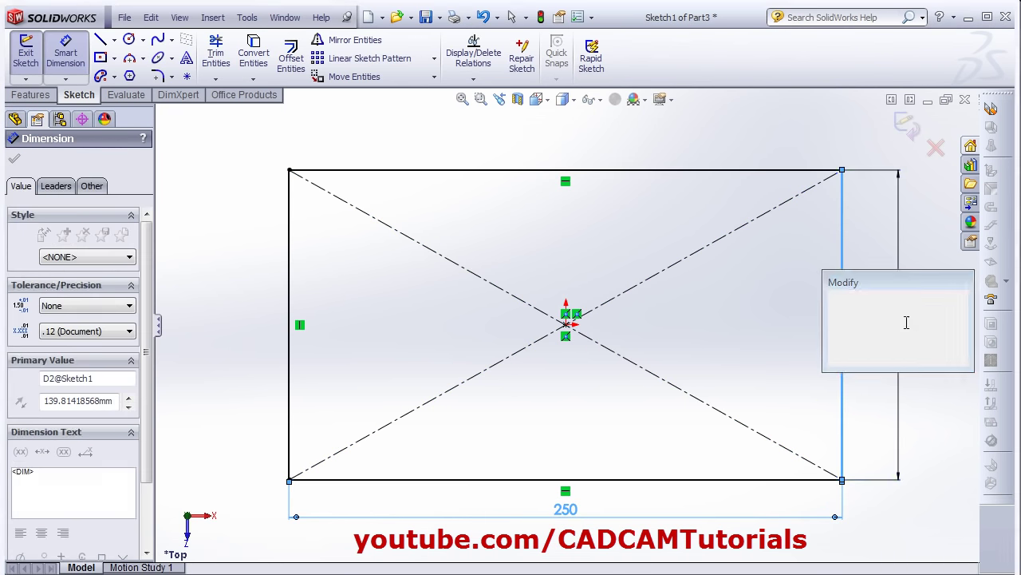
pyautogui.write('150')
pyautogui.press('Return')
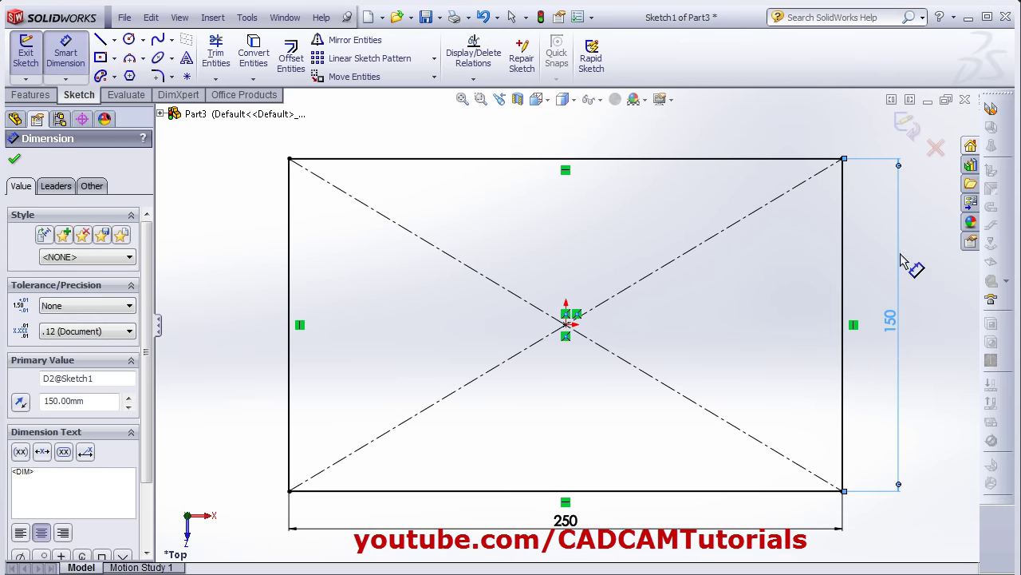
pyautogui.press('Escape')
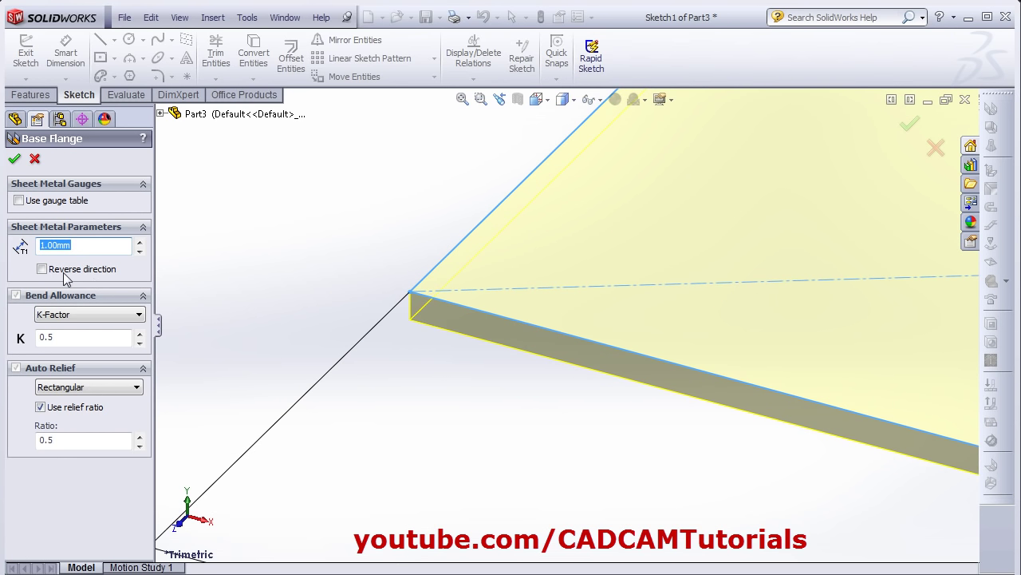
# Step: Reverse the base flange's thickness direction, keeping K-Factor as the bend allowance and Rectangular as the auto relief
pyautogui.click(50, 270)
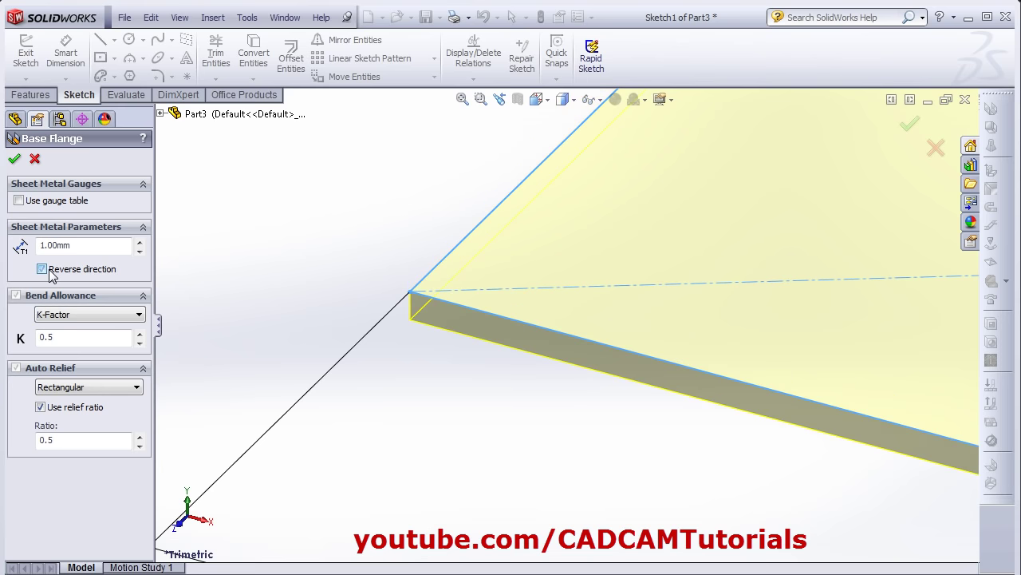
pyautogui.click(42, 269)
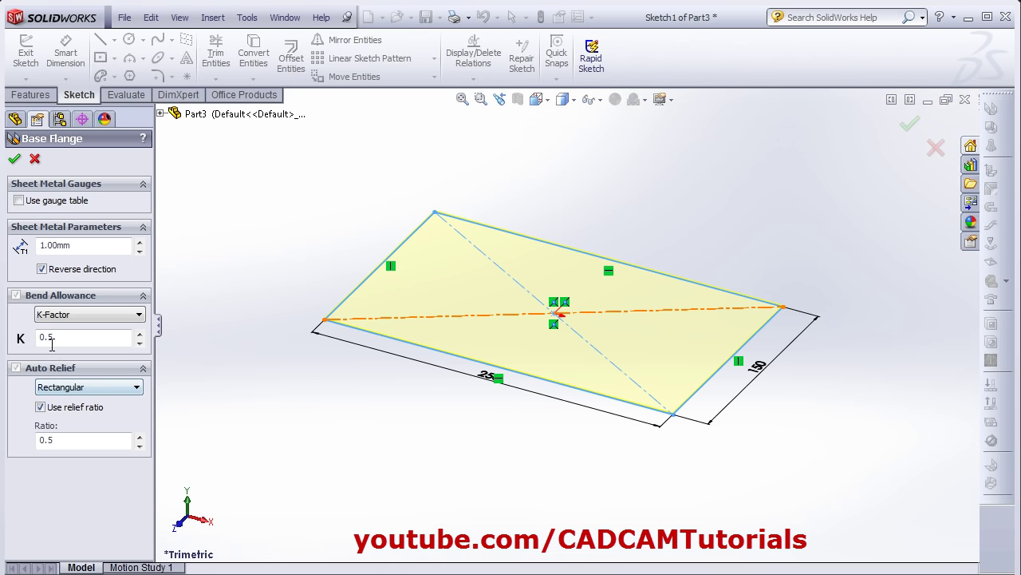
pyautogui.click(140, 315)
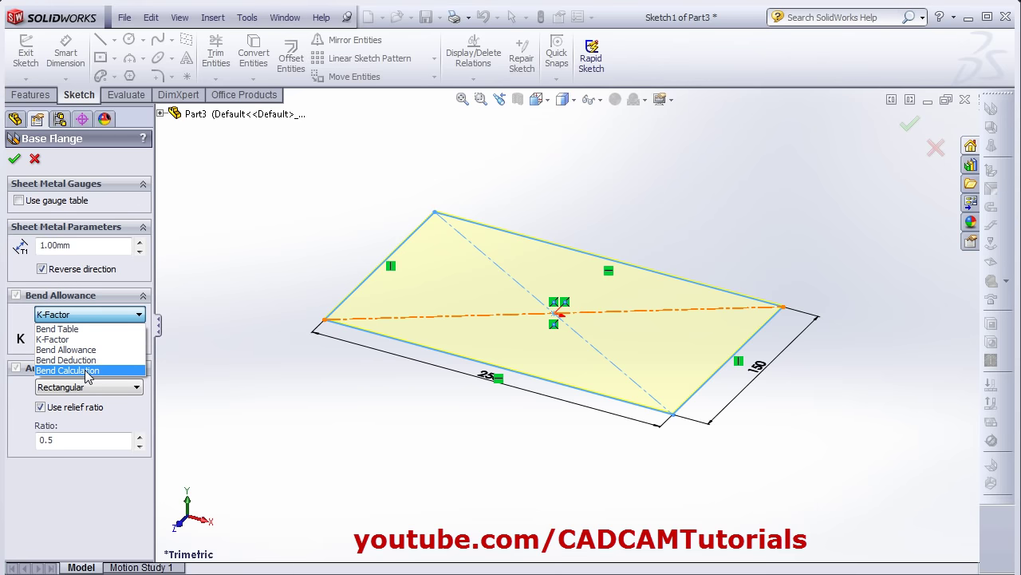
pyautogui.click(80, 315)
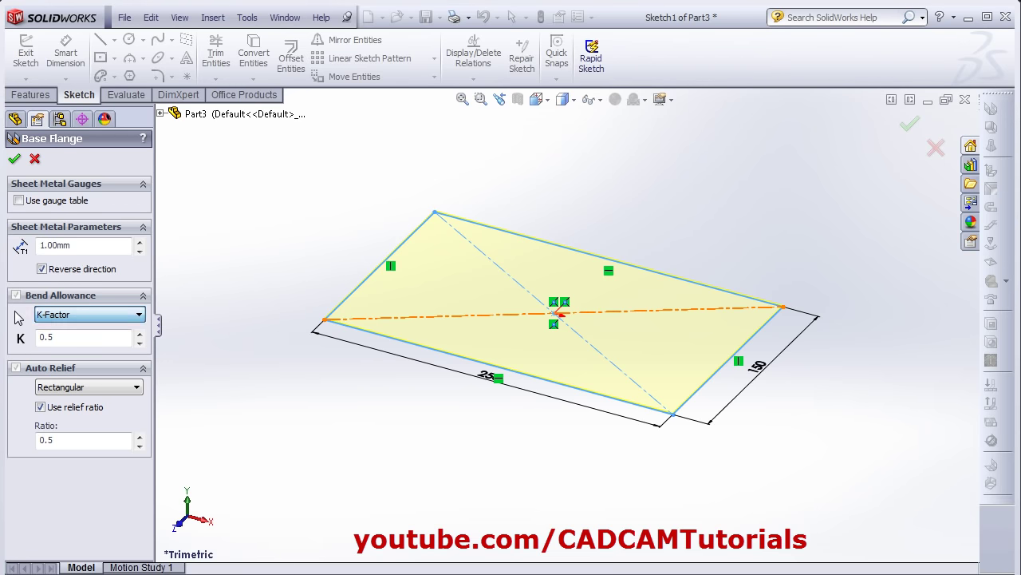
pyautogui.click(137, 387)
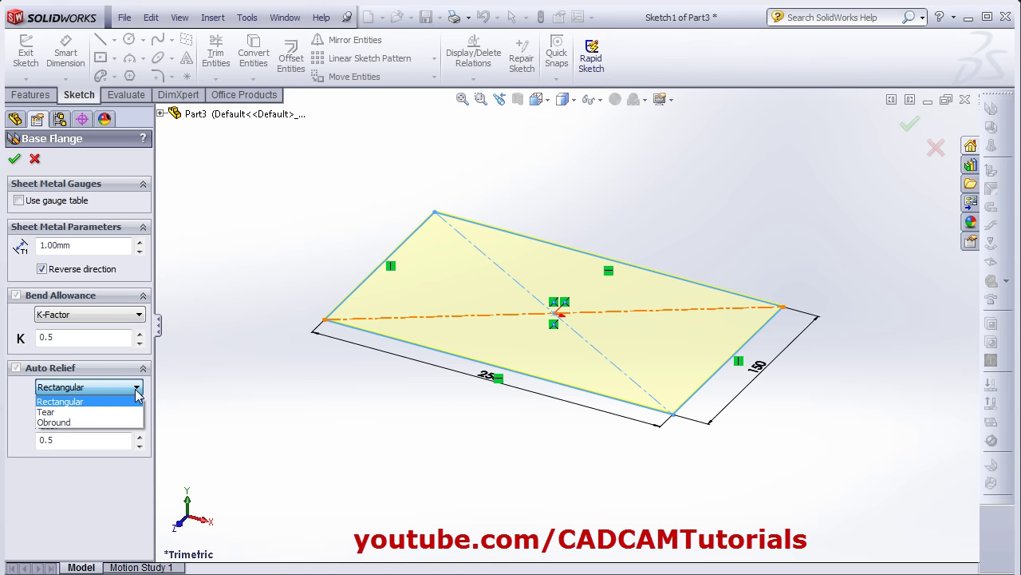
pyautogui.click(70, 403)
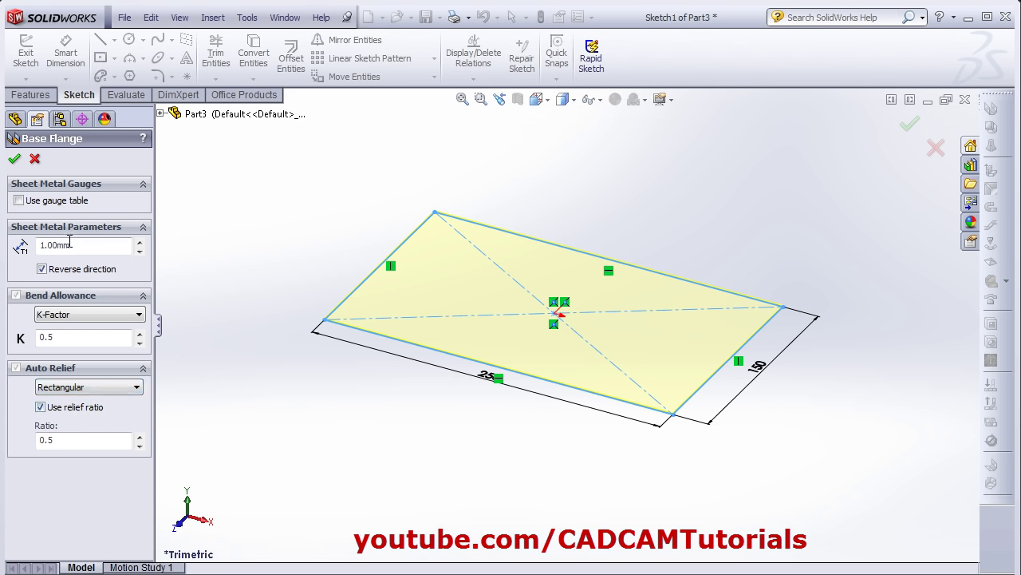
# Step: Use a gauge table for the base flange and choose the BEND ALLOWANCE MM SAMPLE table
pyautogui.click(18, 201)
pyautogui.click(99, 223)
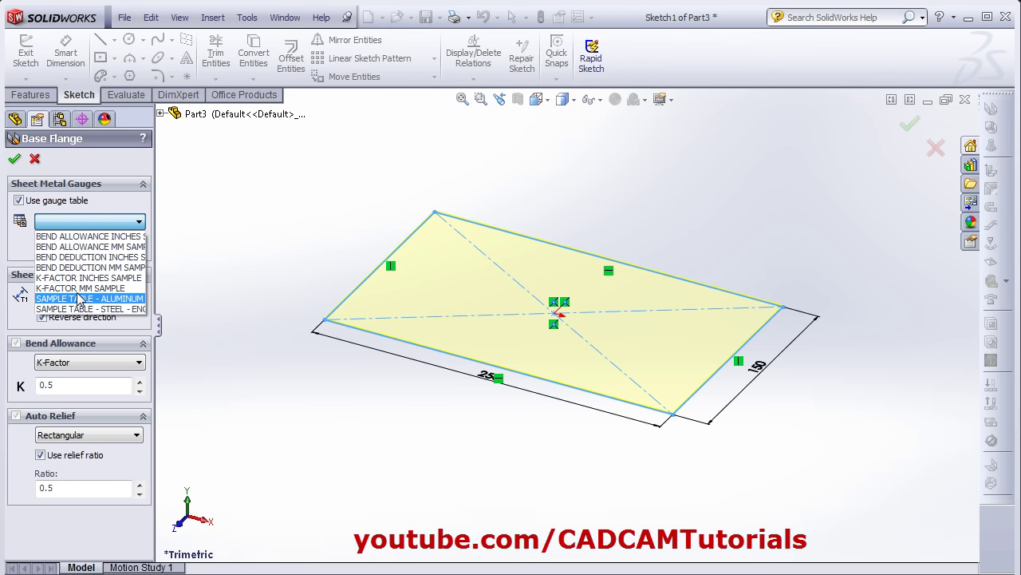
pyautogui.click(29, 254)
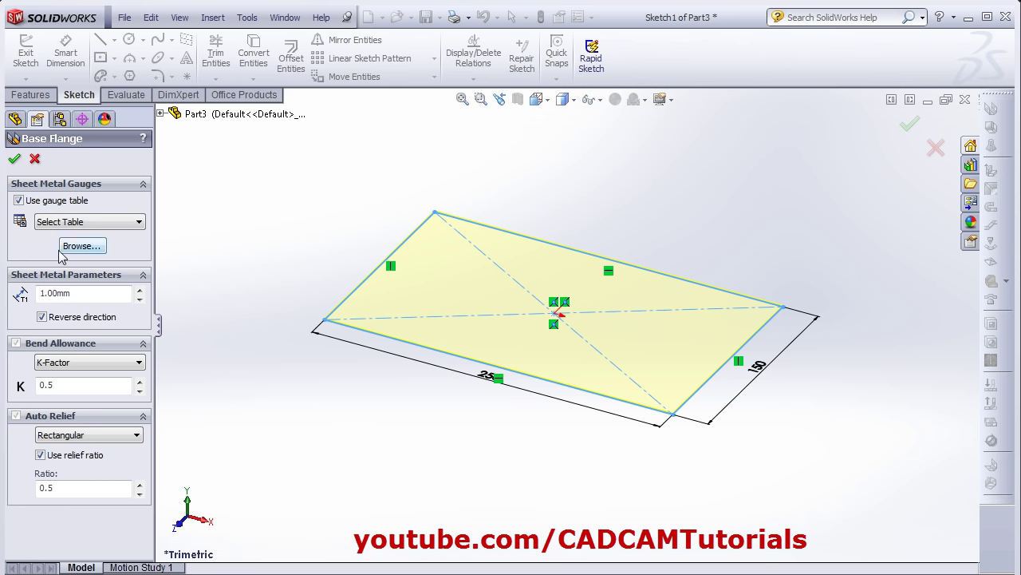
pyautogui.click(89, 222)
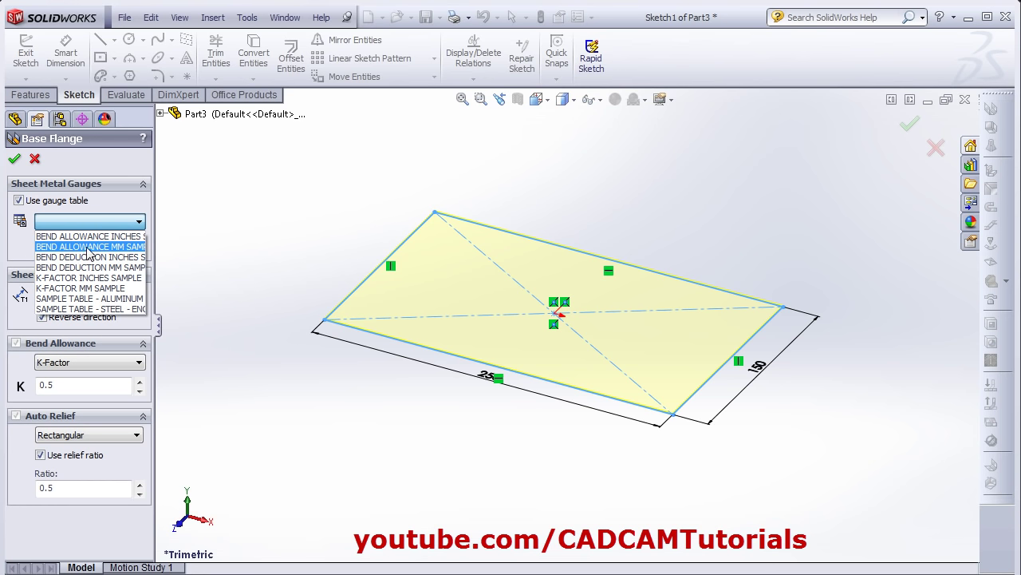
pyautogui.click(87, 246)
# Step: Try Gauge 3 and Gauge 4 for the sheet thickness and return to Gauge 5
pyautogui.click(95, 318)
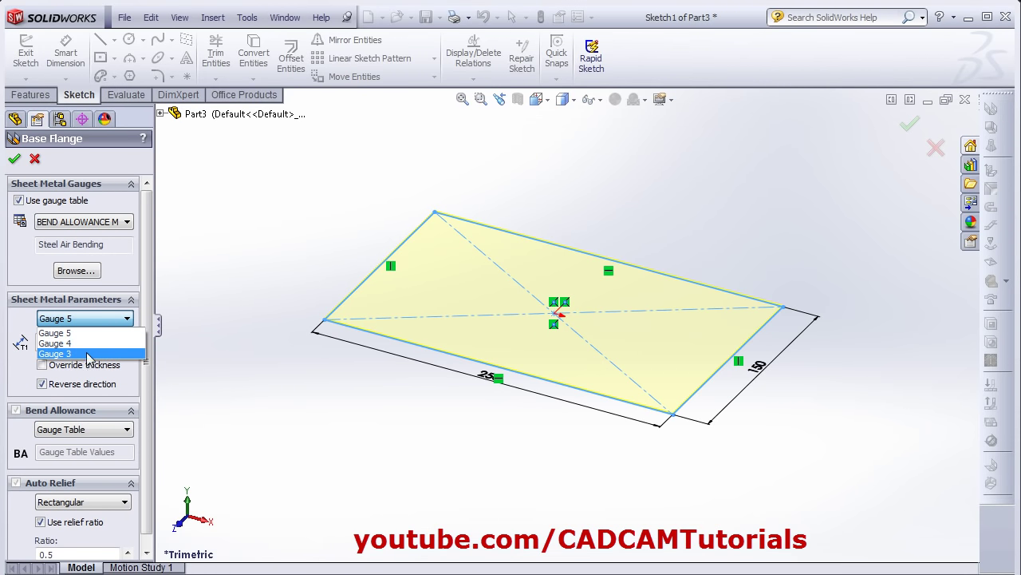
pyautogui.click(83, 356)
pyautogui.click(88, 318)
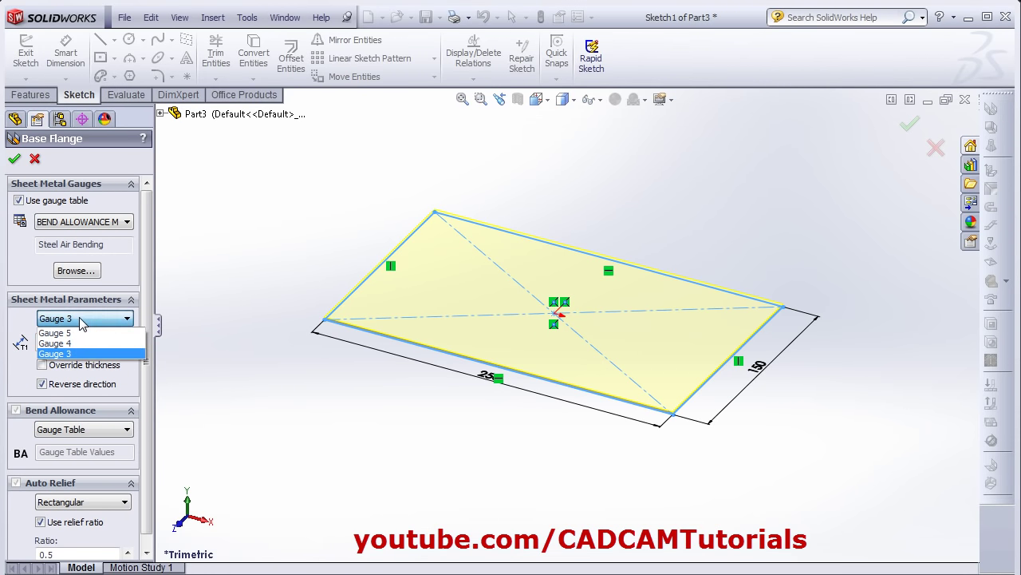
pyautogui.click(80, 343)
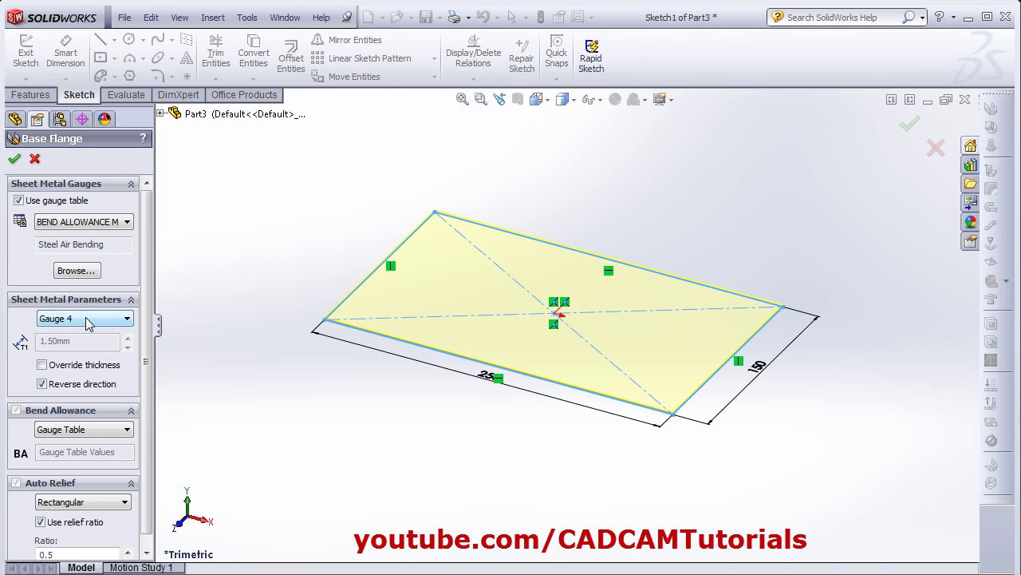
pyautogui.click(87, 319)
pyautogui.click(92, 332)
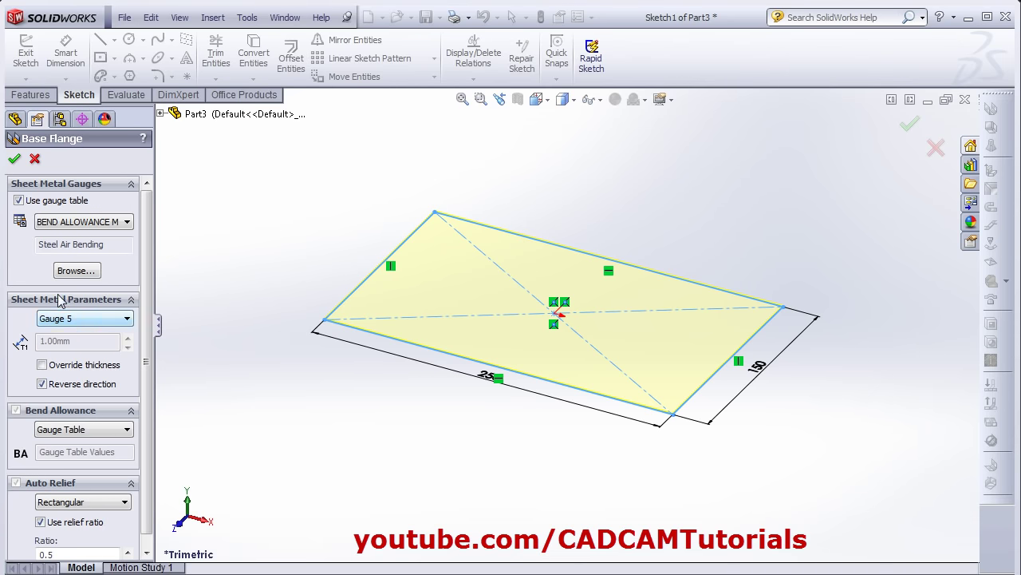
# Step: Try the thickness override, switch it off again, and create the base flange
pyautogui.click(43, 365)
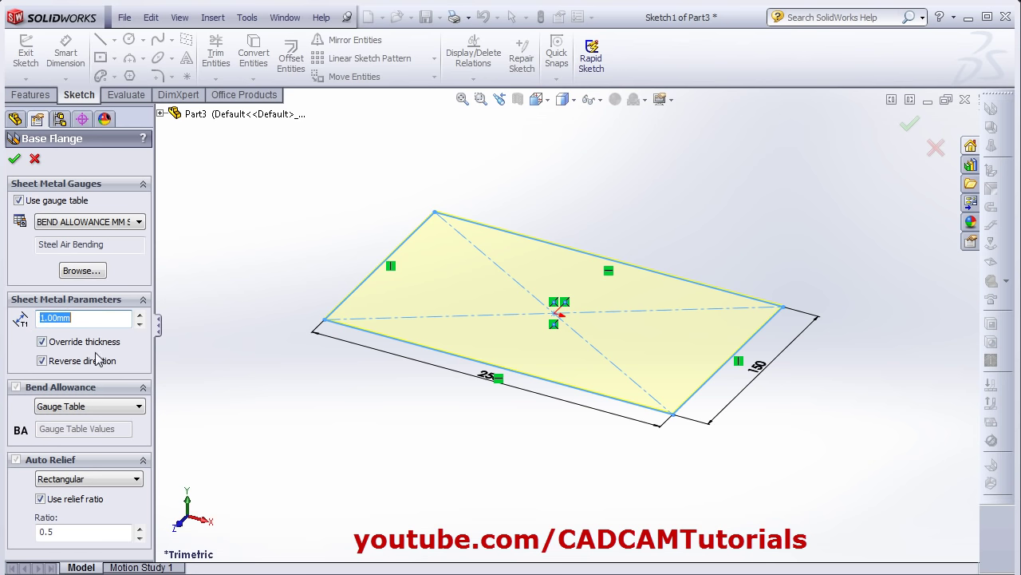
pyautogui.click(42, 341)
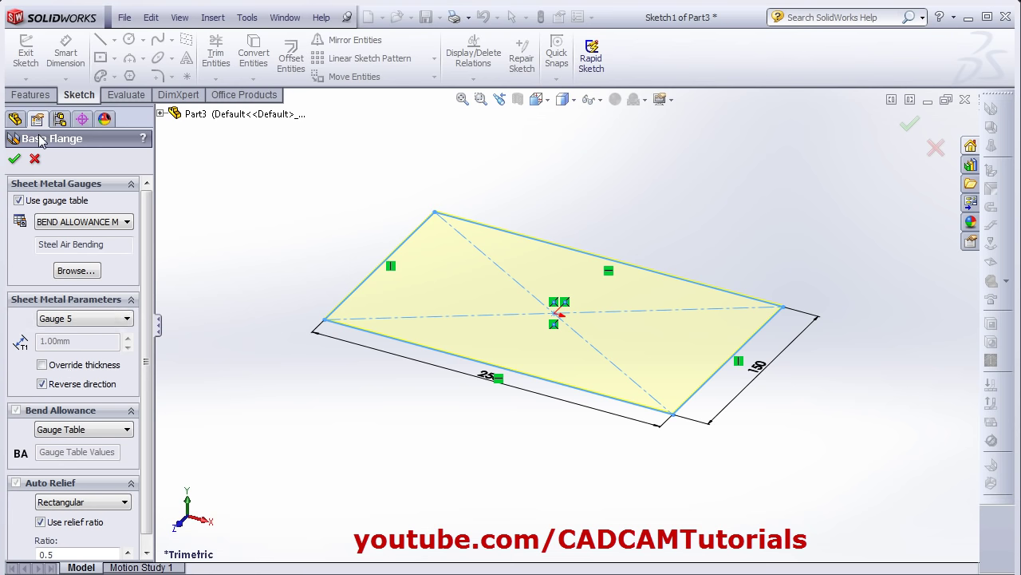
pyautogui.click(14, 158)
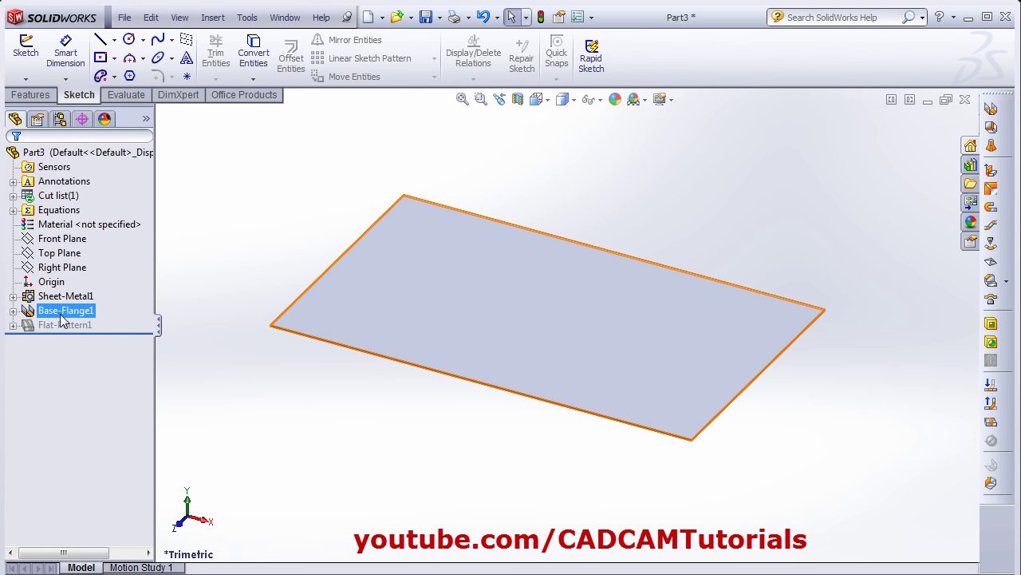
# Step: Review the sheet metal feature's gauge, thickness, bend radius and relief settings, and check the base flange feature in the model
pyautogui.click(48, 297)
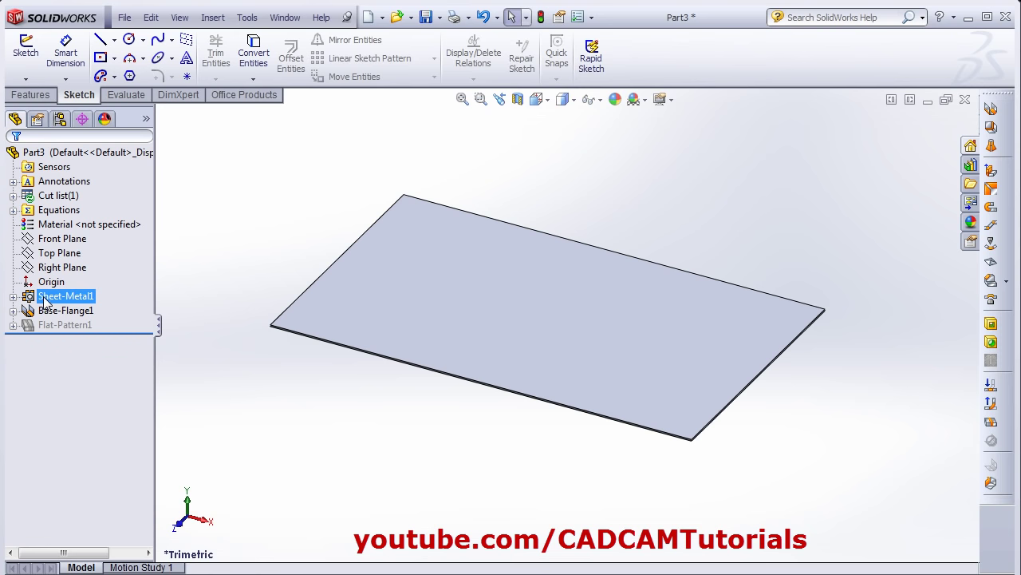
pyautogui.click(44, 297)
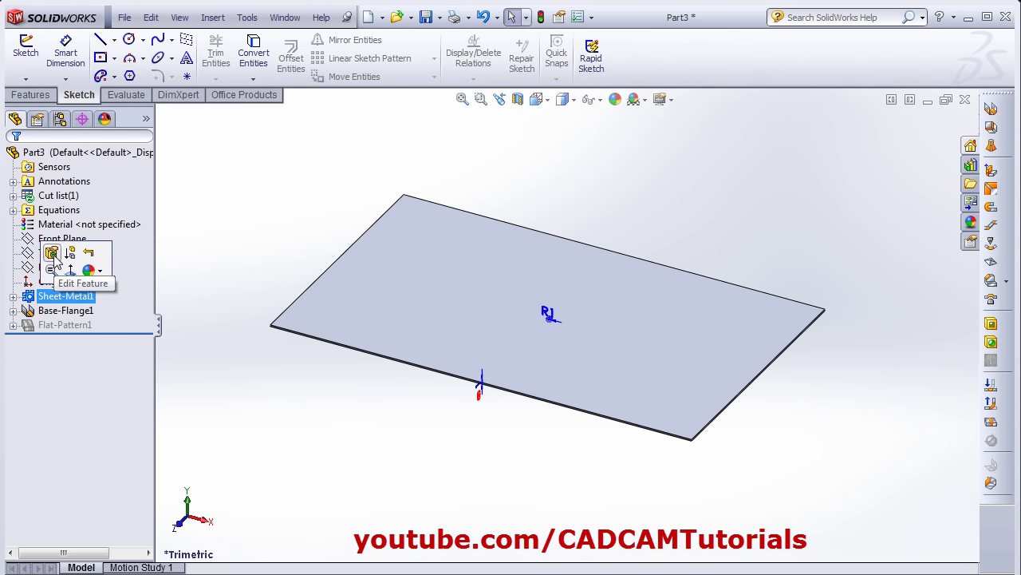
pyautogui.click(52, 254)
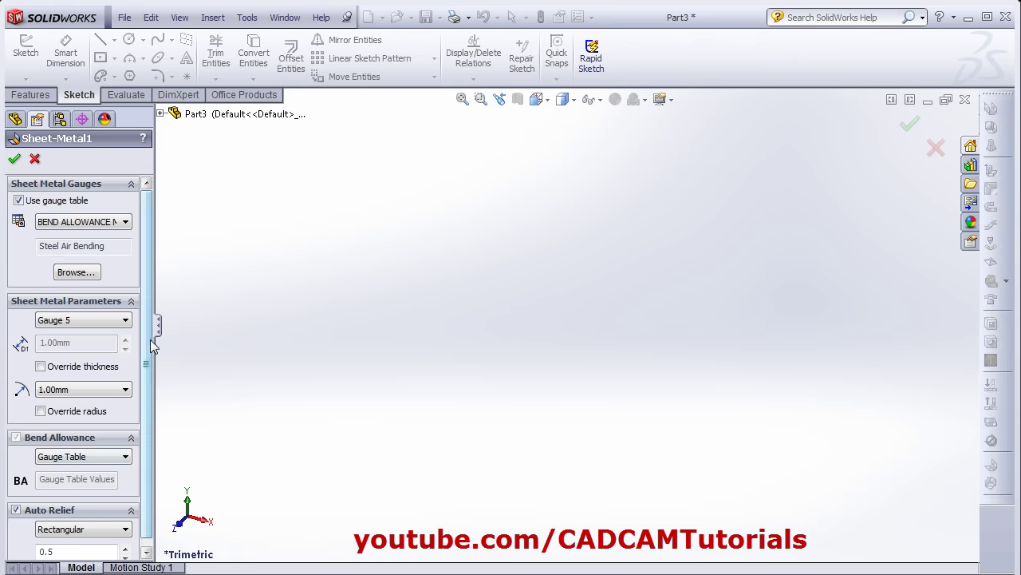
pyautogui.scroll(-1, 143, 426)
pyautogui.scroll(1, 152, 431)
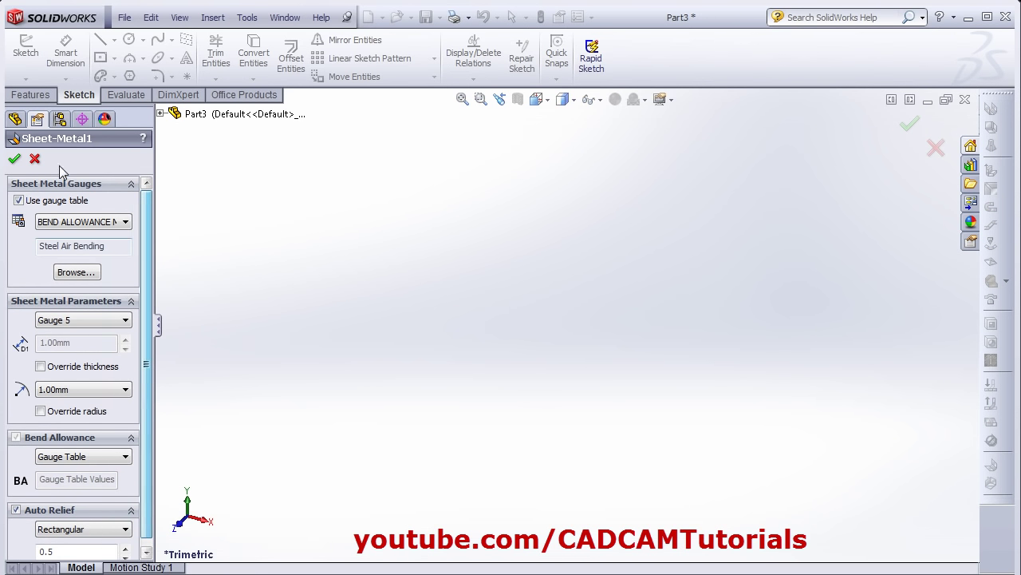
pyautogui.click(15, 159)
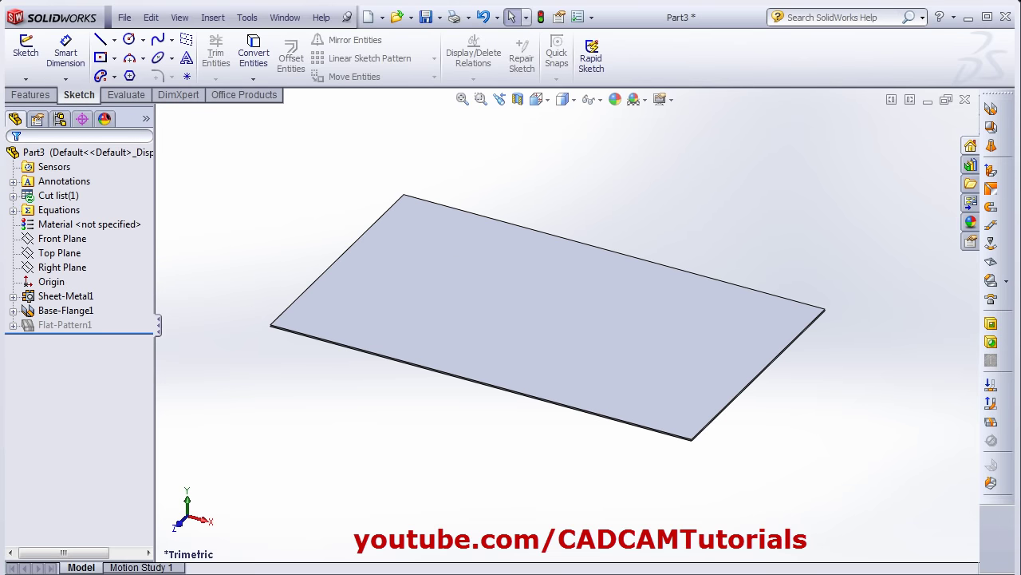
pyautogui.click(29, 312)
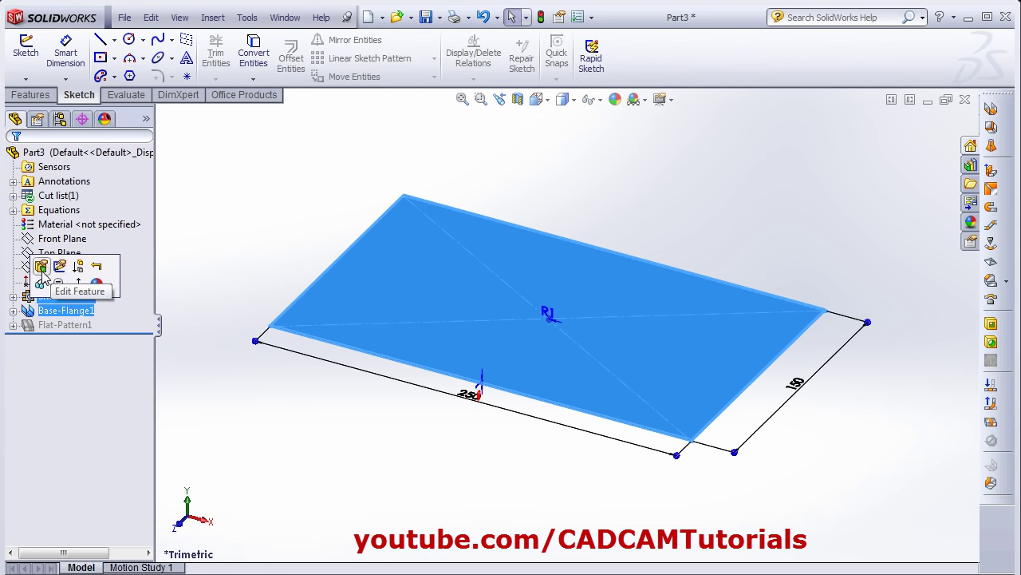
pyautogui.click(807, 227)
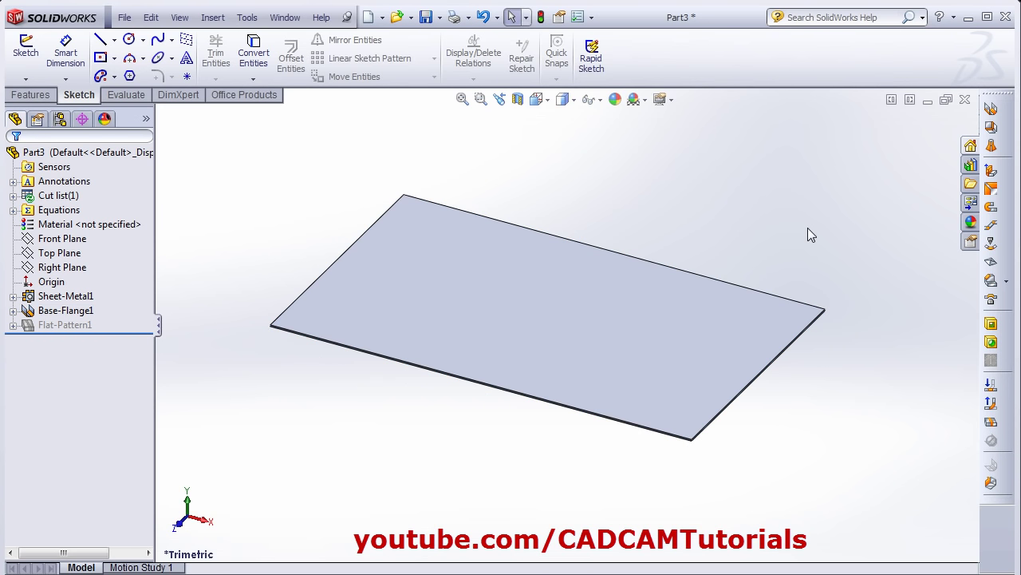
# Step: Start an edge flange about 91 mm long upward from the base flange's 150 mm edge, keeping the default radius
pyautogui.click(992, 175)
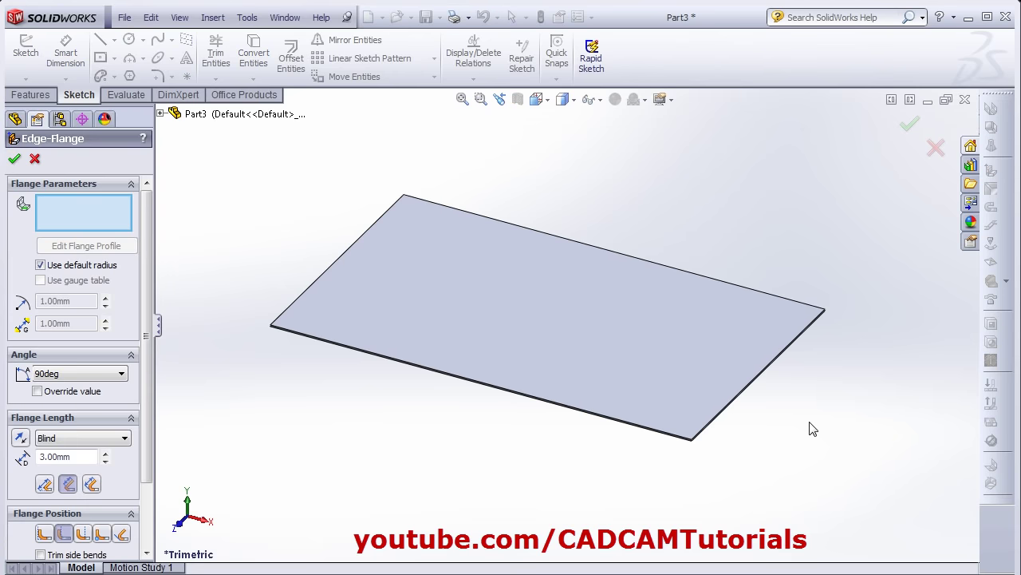
pyautogui.click(709, 422)
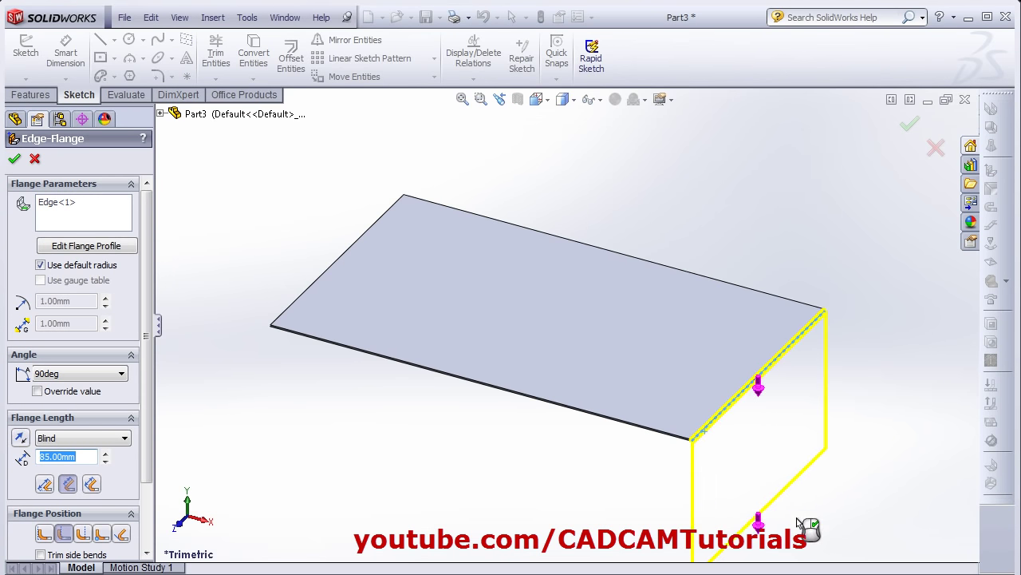
pyautogui.click(837, 237)
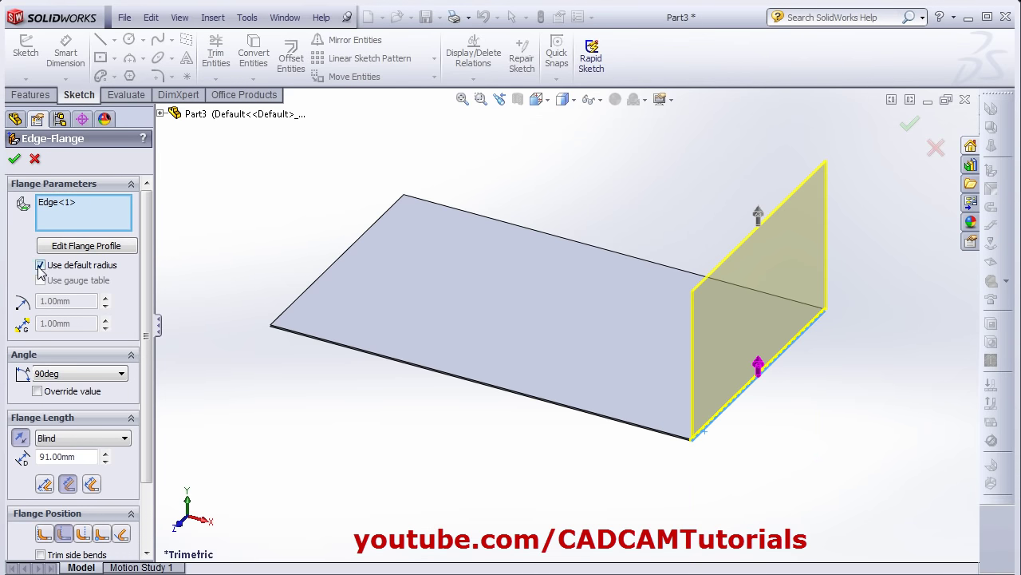
pyautogui.click(40, 266)
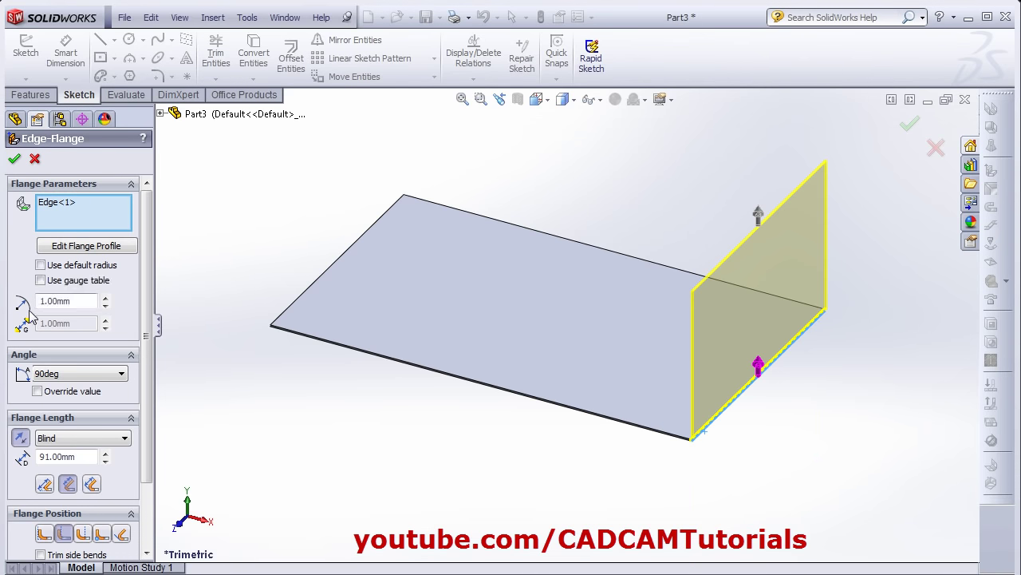
pyautogui.click(41, 266)
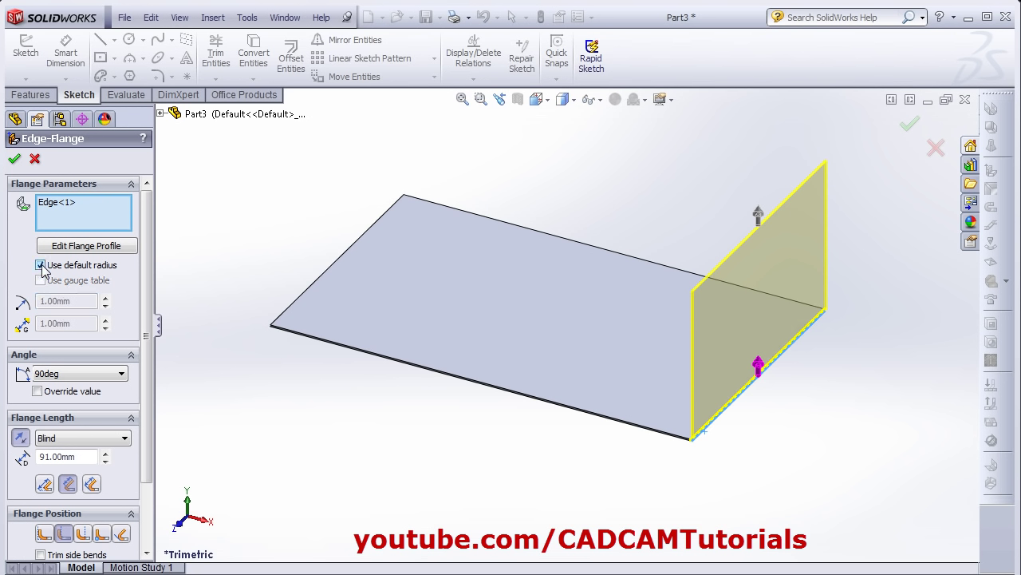
# Step: Try the preset 60-degree angle for the edge flange
pyautogui.click(114, 375)
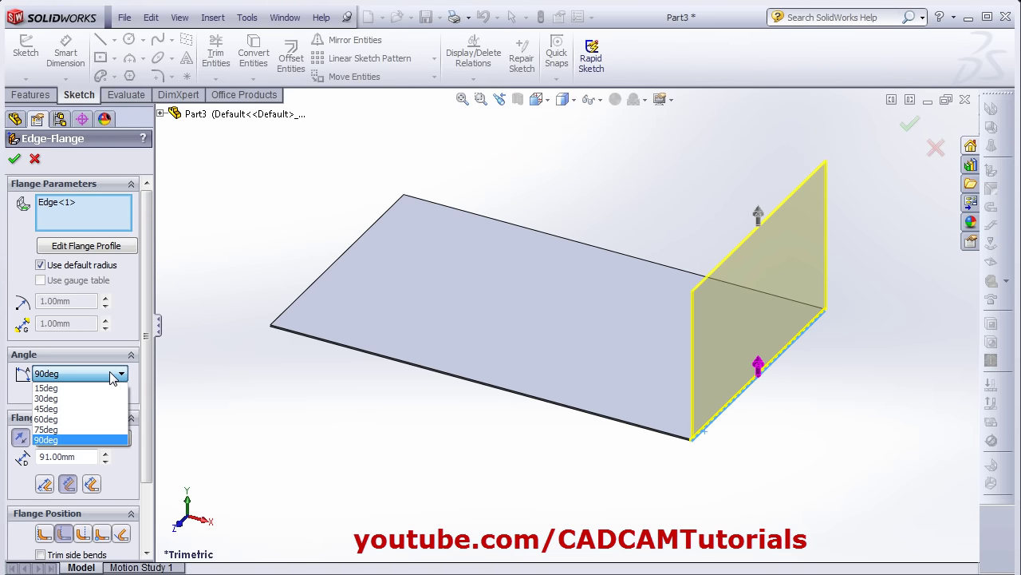
pyautogui.click(70, 398)
pyautogui.moveTo(702, 464); pyautogui.dragTo(873, 433, button='middle')
pyautogui.scroll(-2, 76, 375)
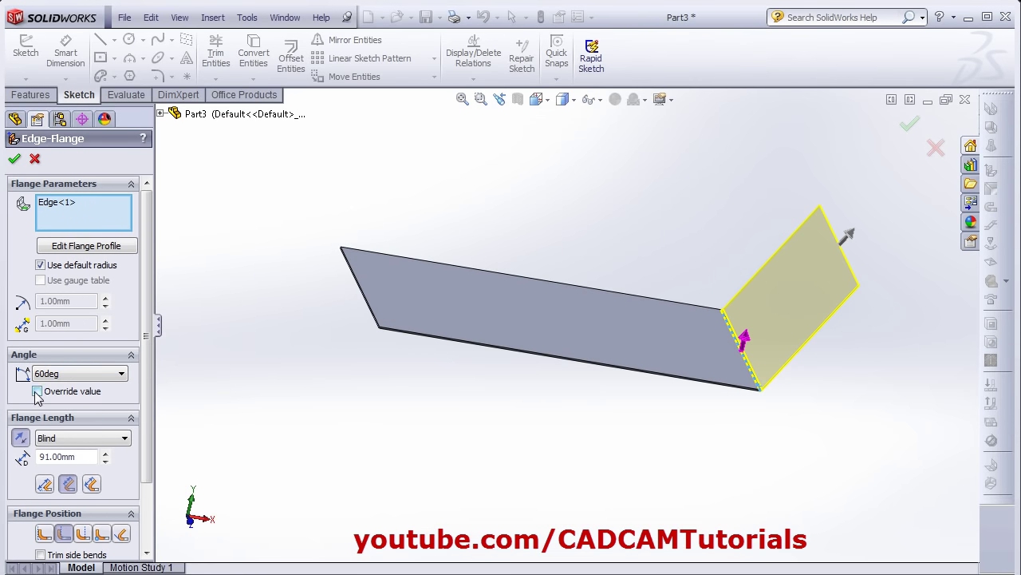
# Step: Override the edge flange's preset angle, trying 45 degrees before setting it to 90 degrees
pyautogui.click(37, 392)
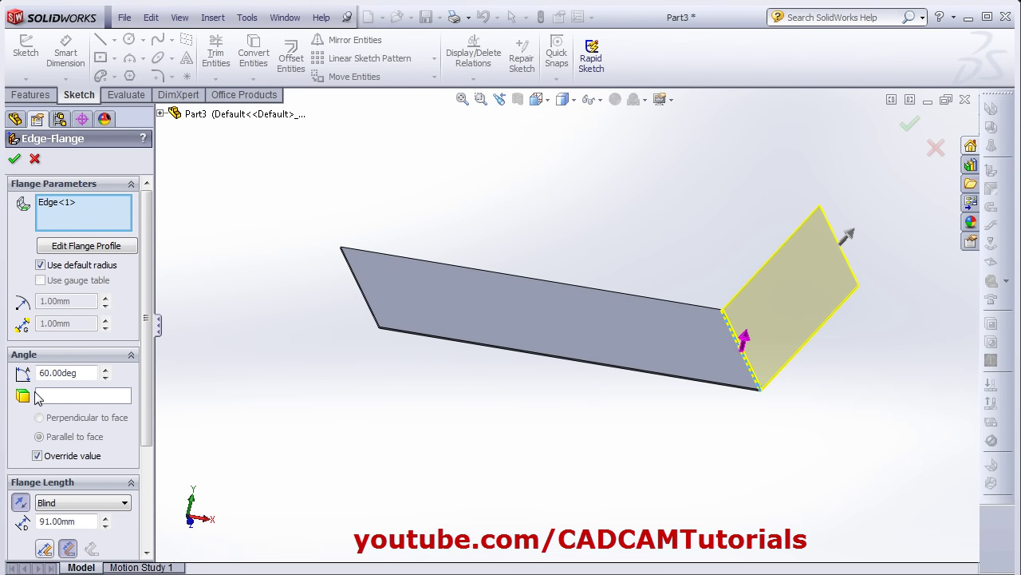
pyautogui.doubleClick(75, 372)
pyautogui.write('45')
pyautogui.press('Return')
pyautogui.doubleClick(68, 372)
pyautogui.write('90')
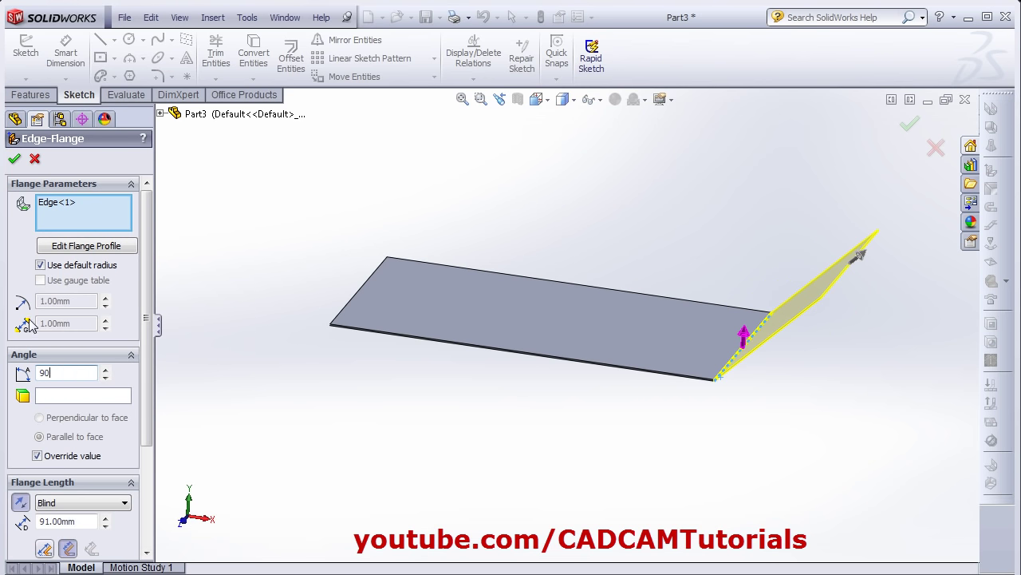
pyautogui.press('Return')
# Step: Set the edge flange's blind length to 100 mm
pyautogui.scroll(-4, 29, 325)
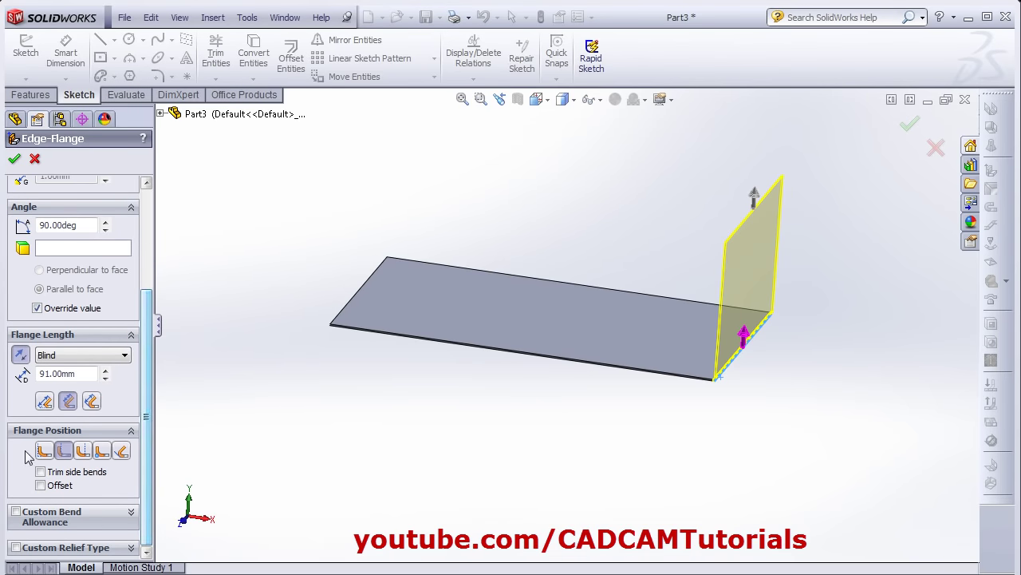
pyautogui.doubleClick(68, 371)
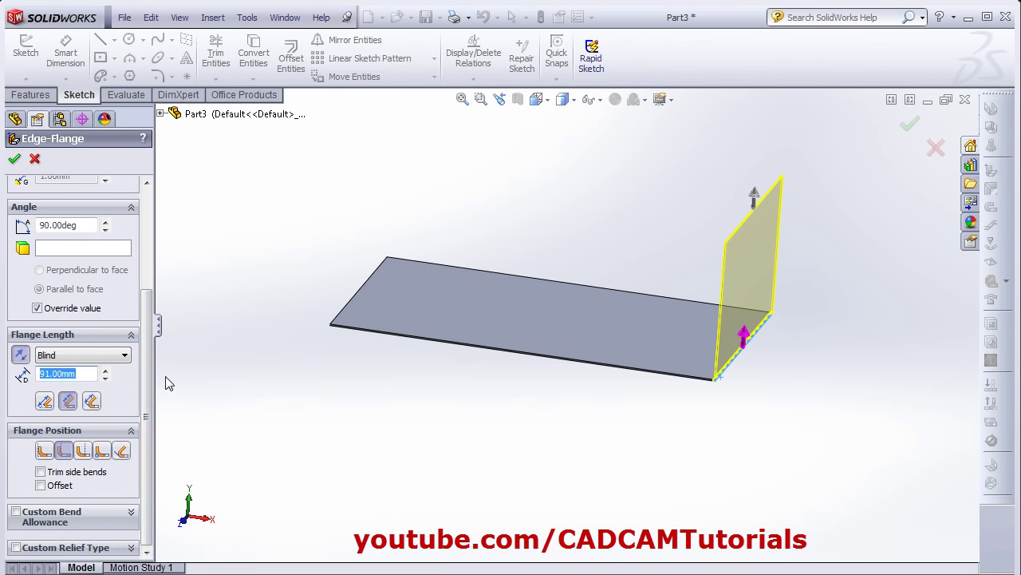
pyautogui.write('100')
pyautogui.press('Return')
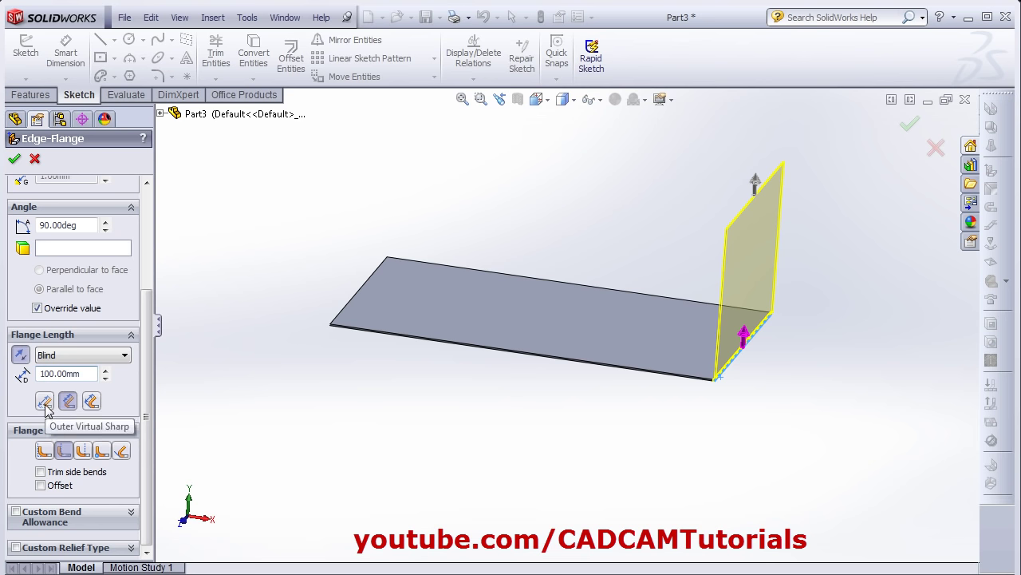
# Step: Try measuring the flange length from the Outer Virtual Sharp and return to the Inner Virtual Sharp
pyautogui.click(45, 406)
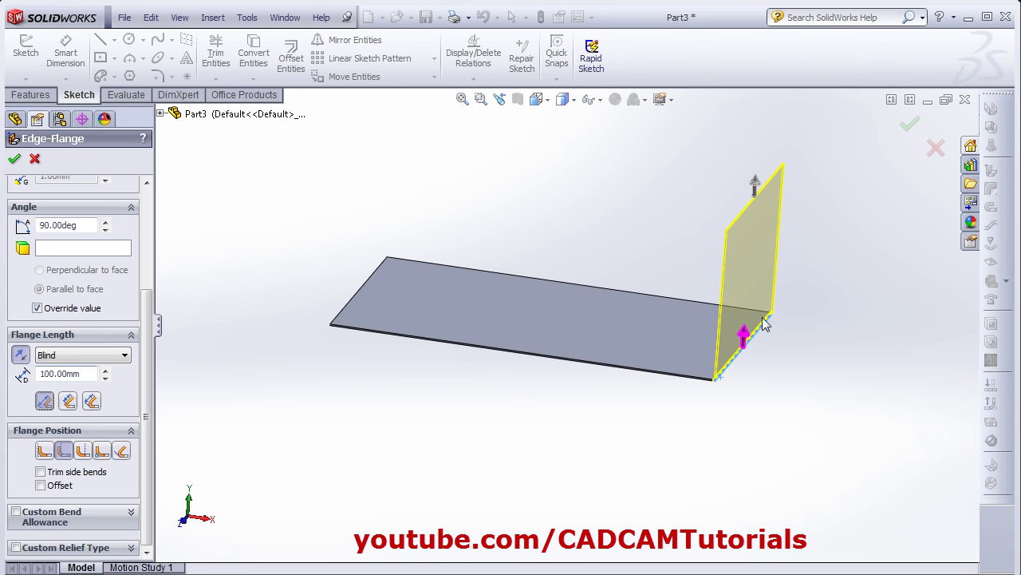
pyautogui.moveTo(765, 324); pyautogui.dragTo(445, 330, button='middle')
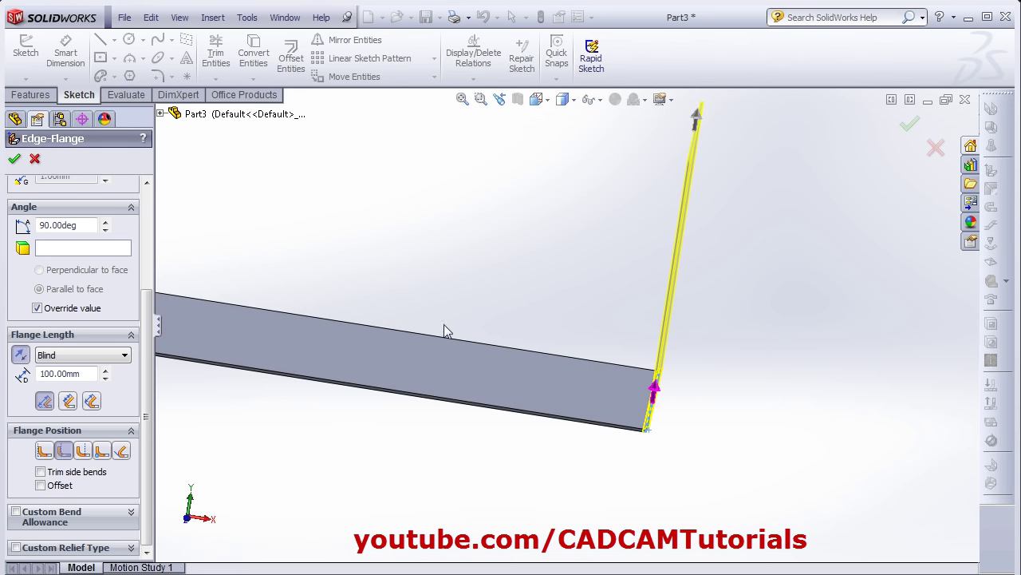
pyautogui.click(68, 403)
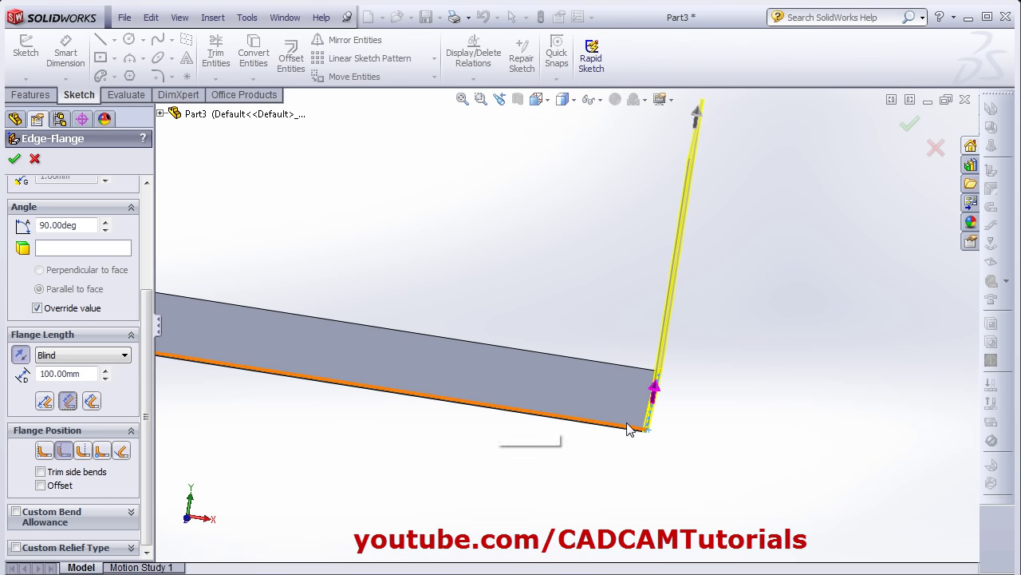
pyautogui.click(66, 406)
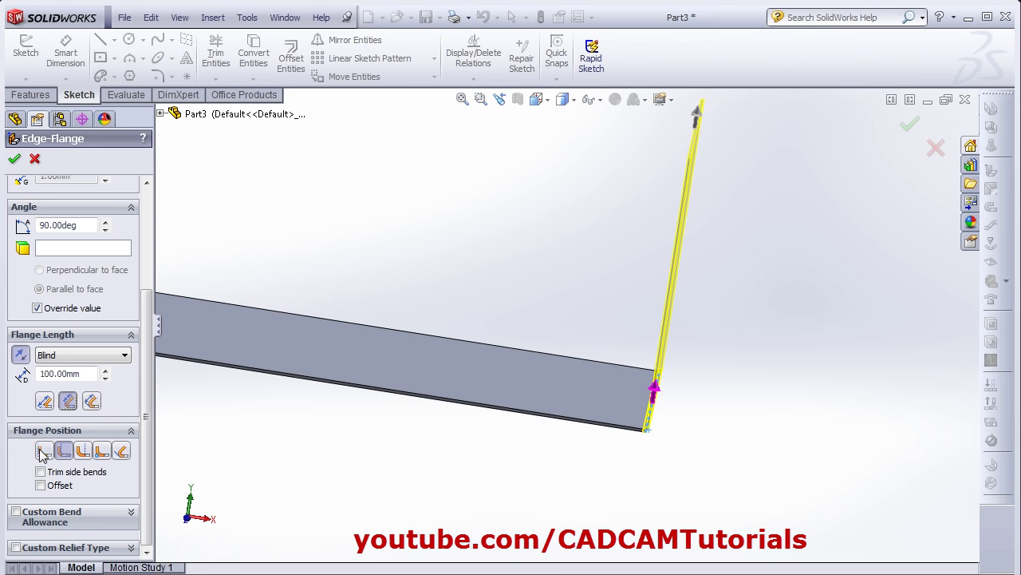
# Step: Compare the flange positions Material Inside, Material Outside, Bend Outside and Bend from Virtual Sharp in the front view, and settle on Material Inside
pyautogui.click(550, 101)
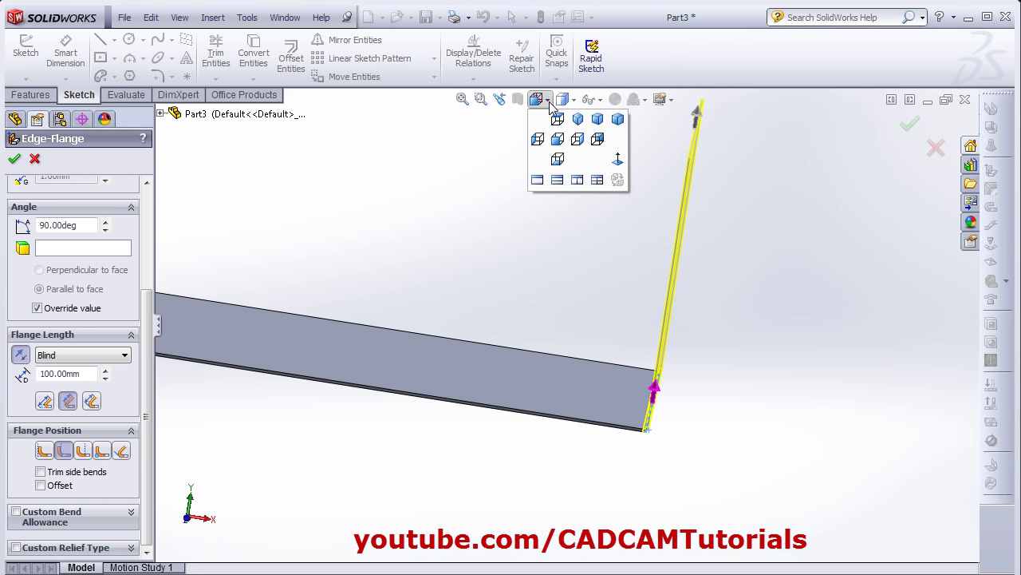
pyautogui.click(558, 144)
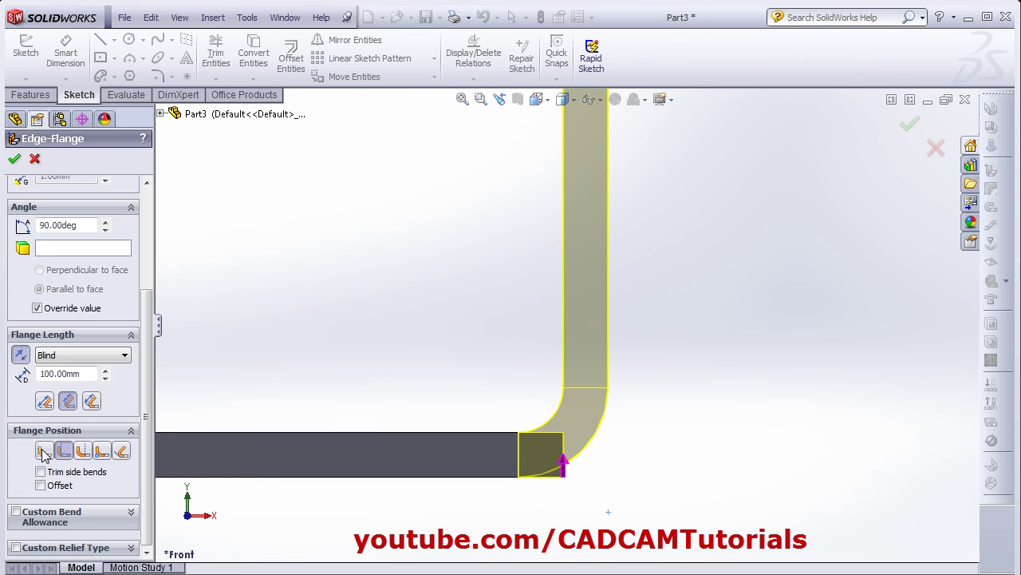
pyautogui.click(44, 452)
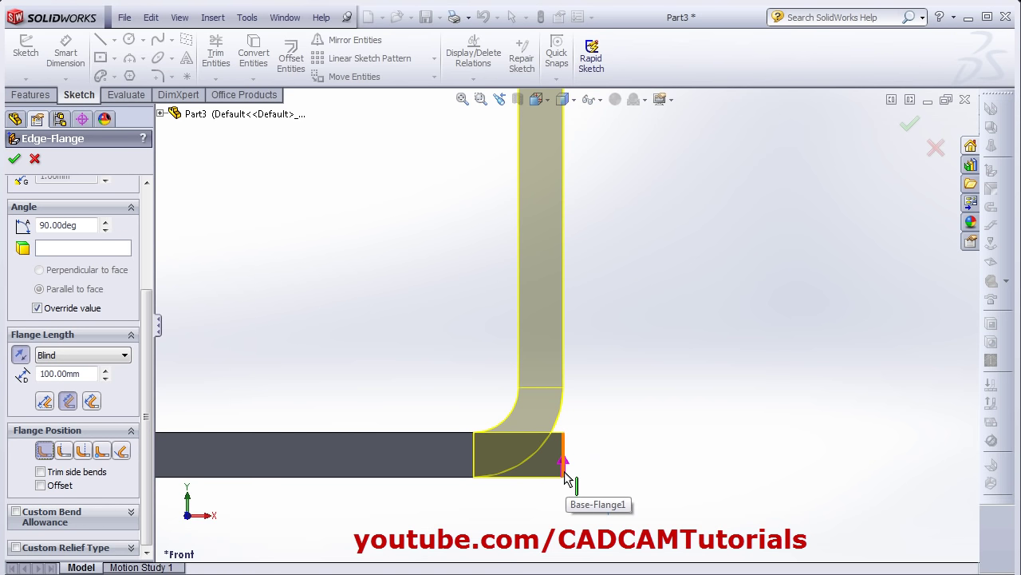
pyautogui.click(64, 453)
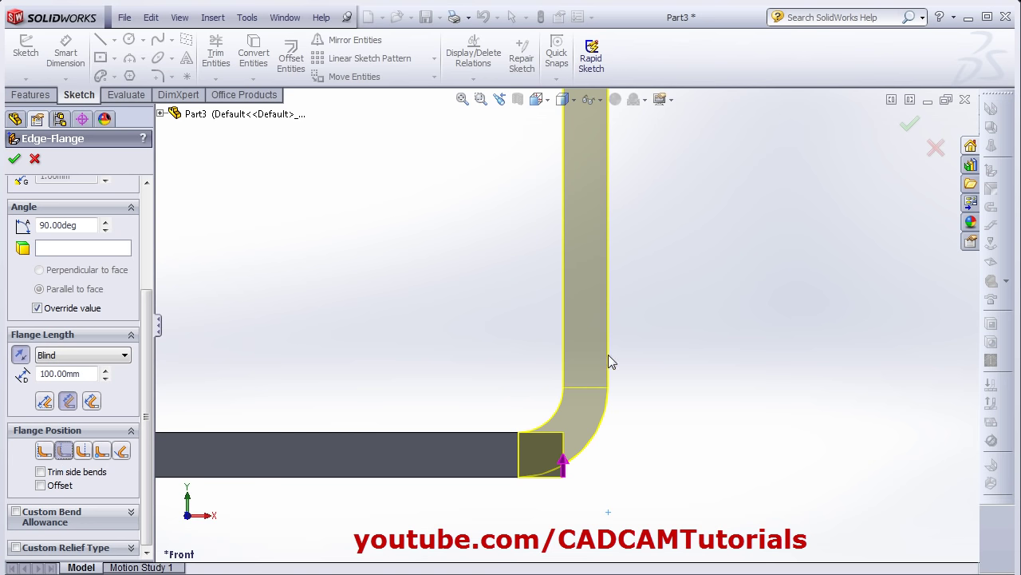
pyautogui.click(83, 452)
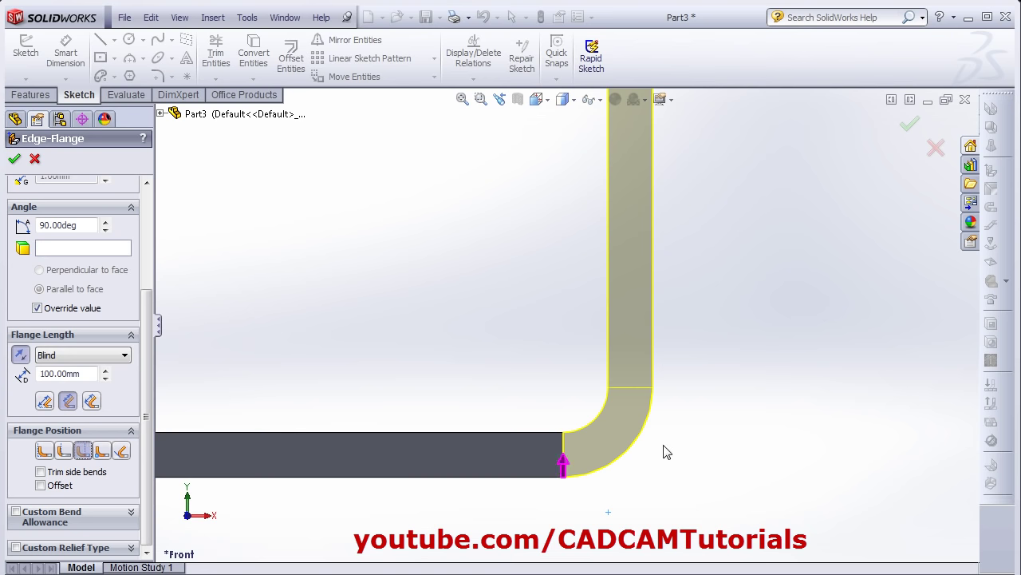
pyautogui.click(101, 451)
pyautogui.click(46, 467)
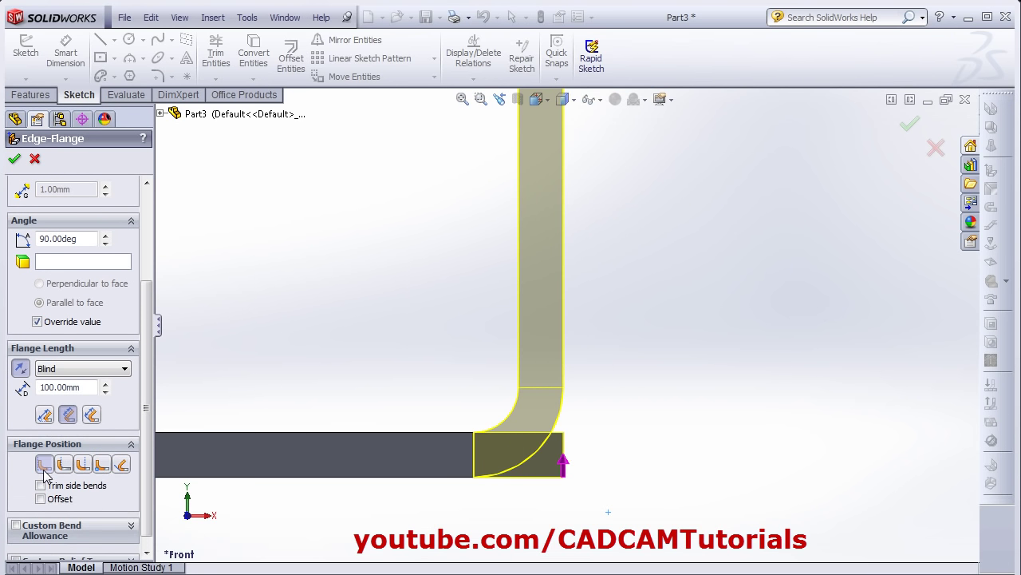
# Step: Try a custom Obround relief type for the edge flange and switch the custom relief off again
pyautogui.scroll(-5, 134, 549)
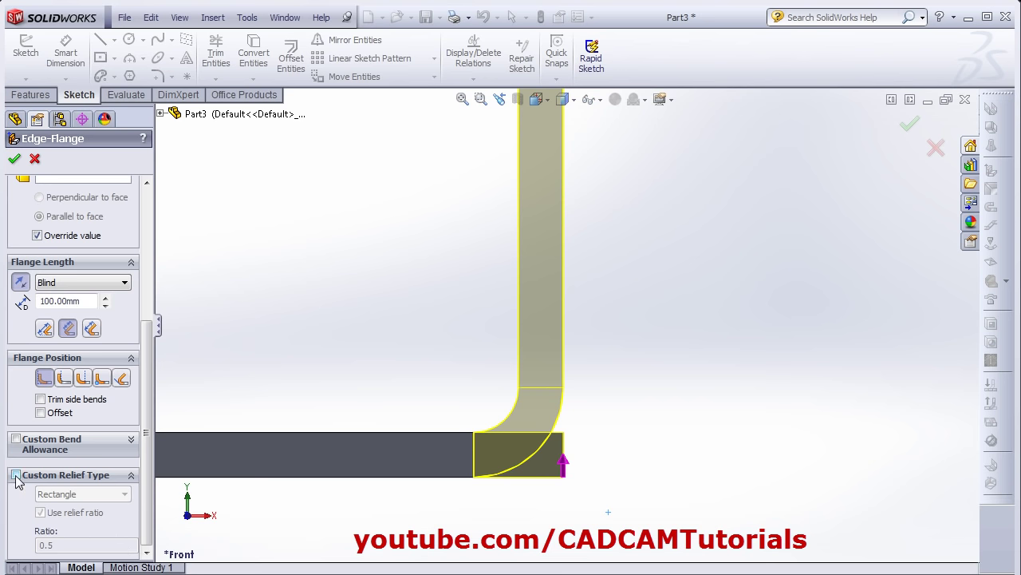
pyautogui.click(16, 475)
pyautogui.click(80, 494)
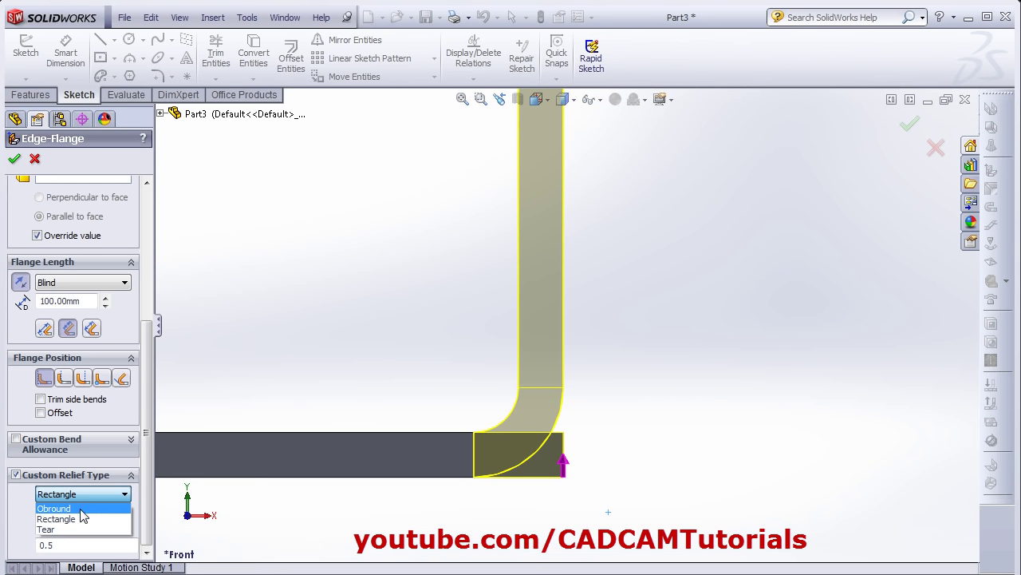
pyautogui.click(55, 509)
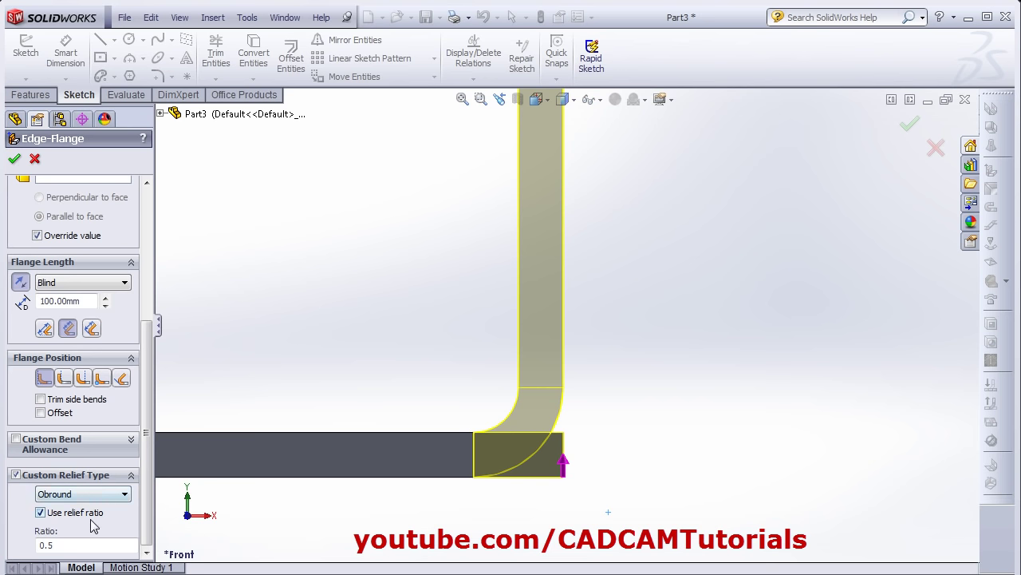
pyautogui.click(16, 475)
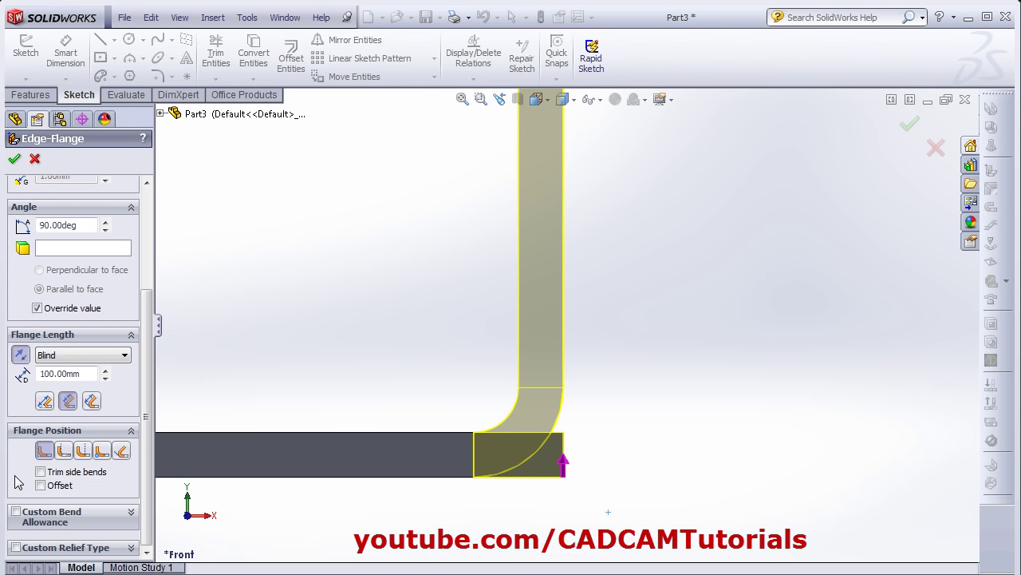
# Step: Open the edge flange profile for editing and move its two side lines inward, leaving gaps of about 49 mm and 36 mm to the base corners
pyautogui.moveTo(147, 489); pyautogui.dragTo(154, 447)
pyautogui.scroll(3, 108, 287)
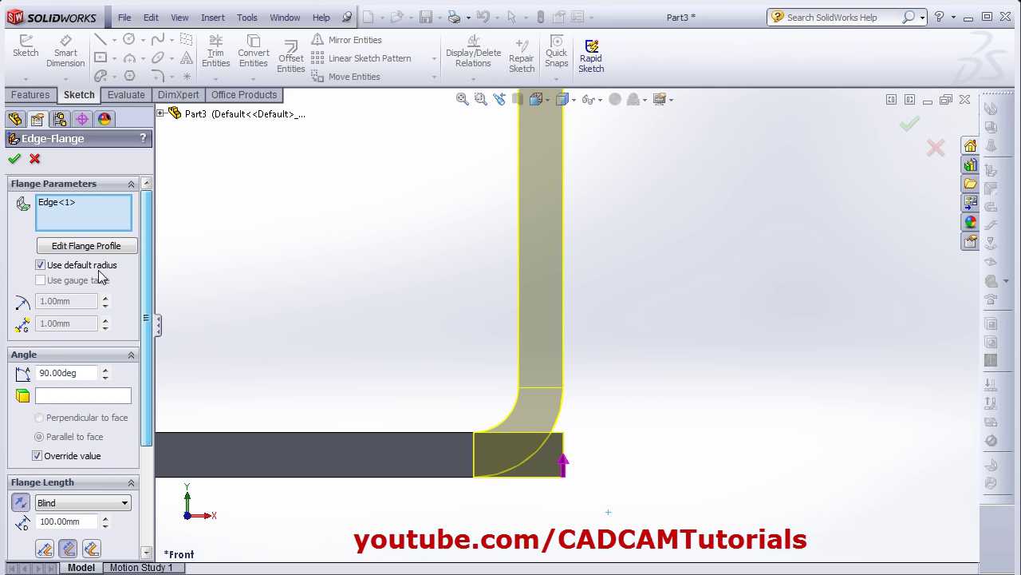
pyautogui.press('z')
pyautogui.press('z')
pyautogui.press('z')
pyautogui.press('z')
pyautogui.press('z')
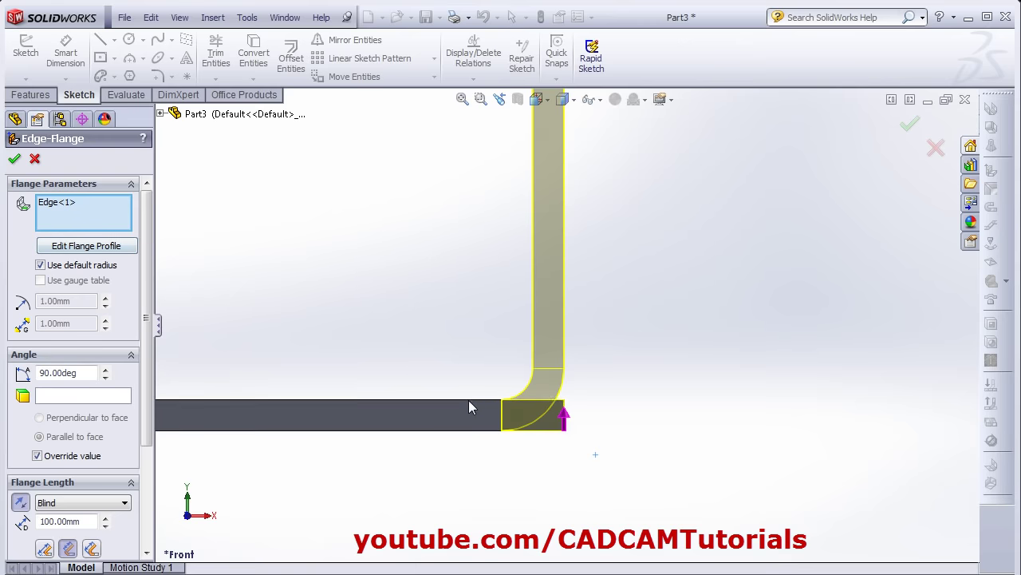
pyautogui.click(469, 102)
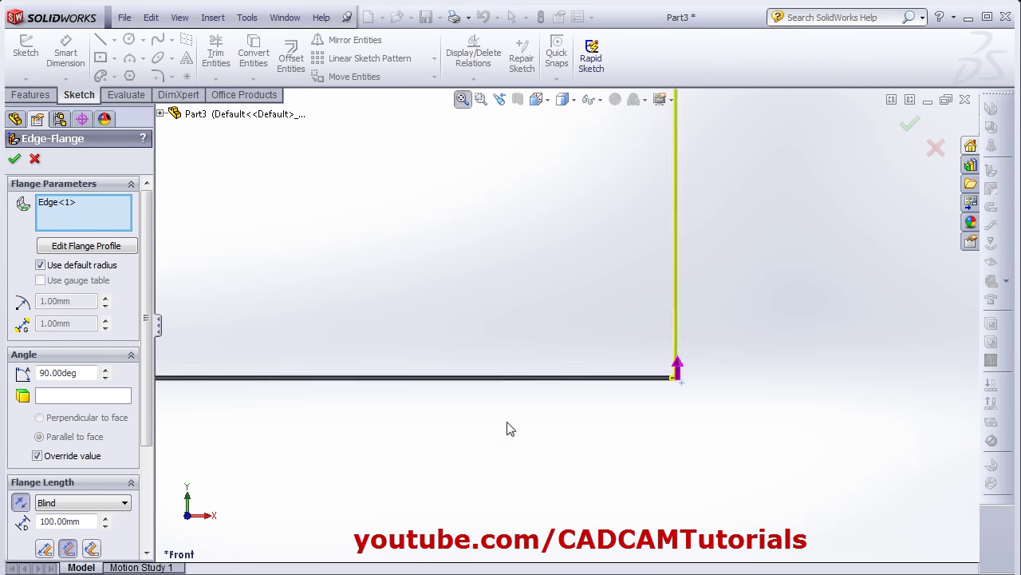
pyautogui.moveTo(559, 356); pyautogui.dragTo(747, 394, button='middle')
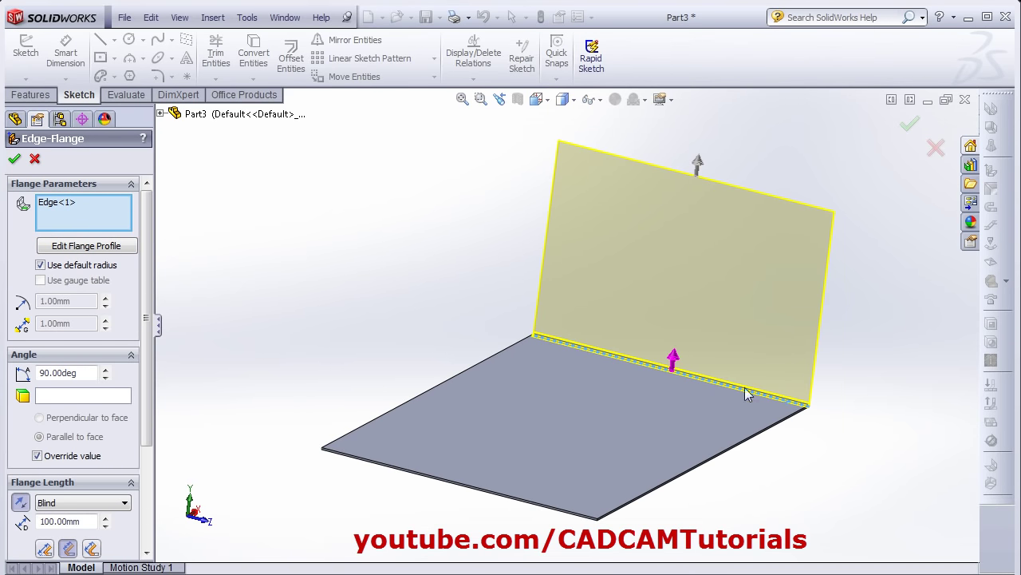
pyautogui.click(84, 249)
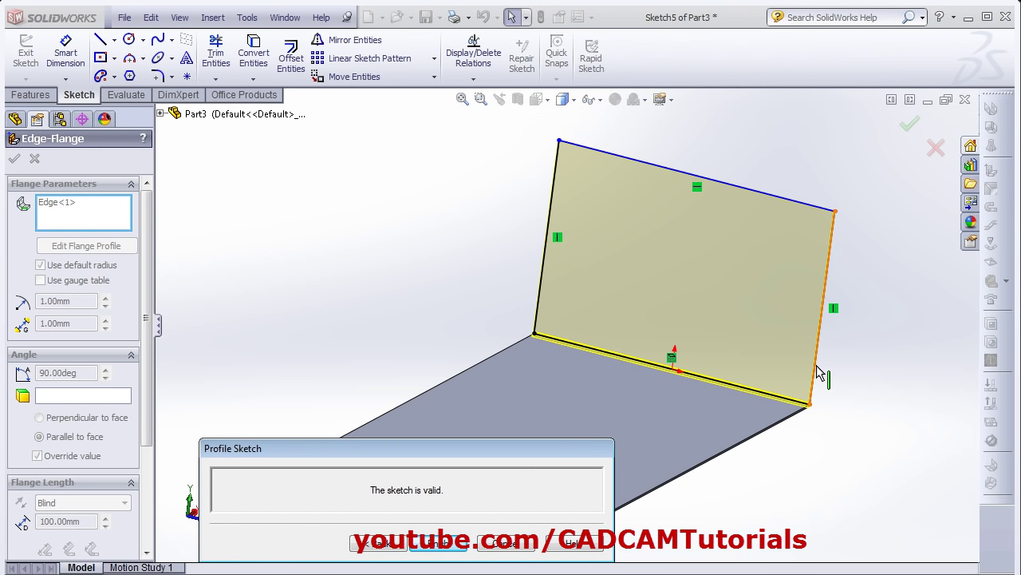
pyautogui.moveTo(819, 373); pyautogui.dragTo(729, 343)
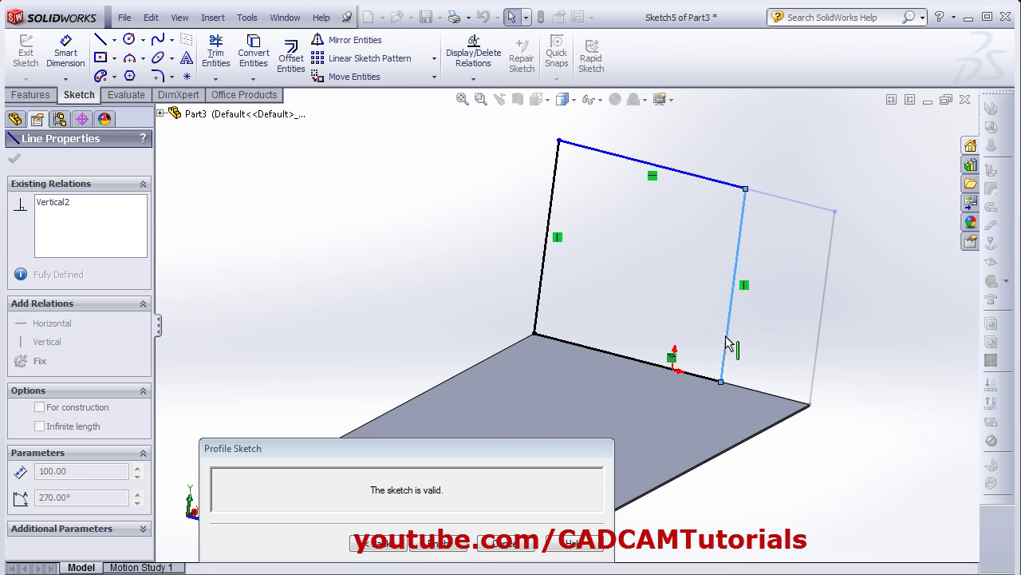
pyautogui.moveTo(545, 249); pyautogui.dragTo(612, 280)
pyautogui.moveTo(801, 357); pyautogui.dragTo(816, 350, button='middle')
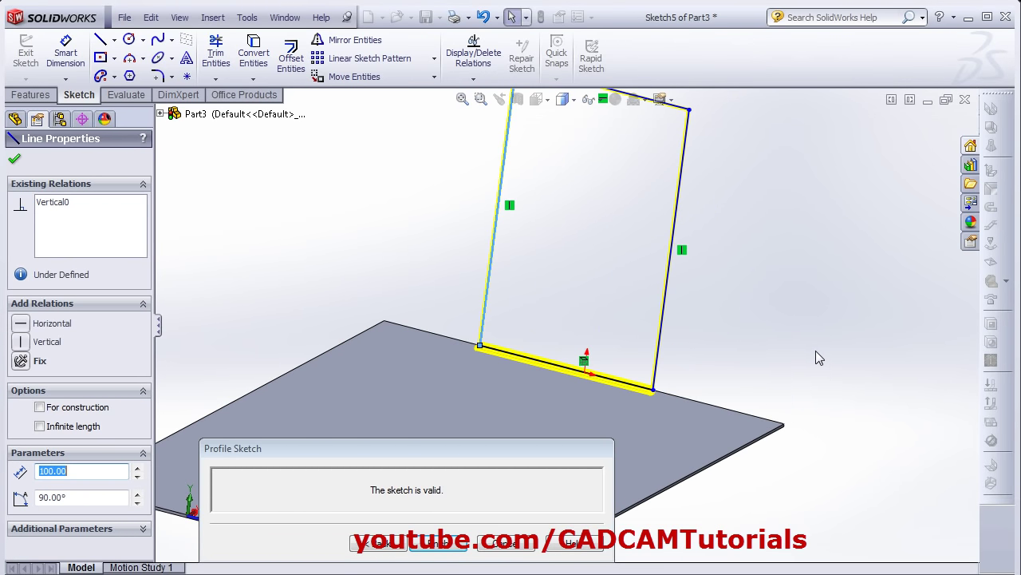
# Step: Dimension the near side line of the flange profile 50 mm from the adjacent corner of the base plate
pyautogui.click(65, 63)
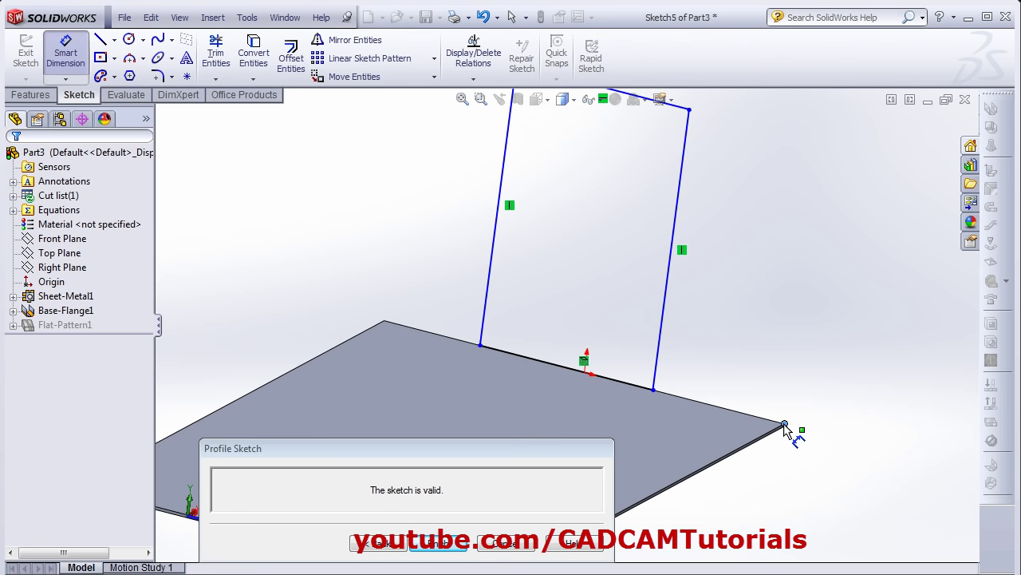
pyautogui.click(663, 343)
pyautogui.click(762, 361)
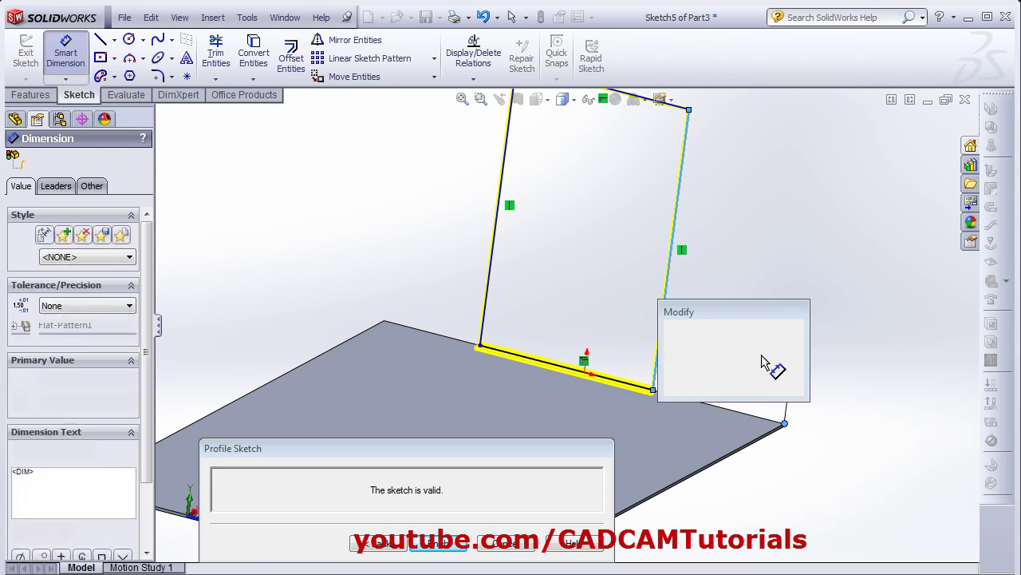
pyautogui.write('50')
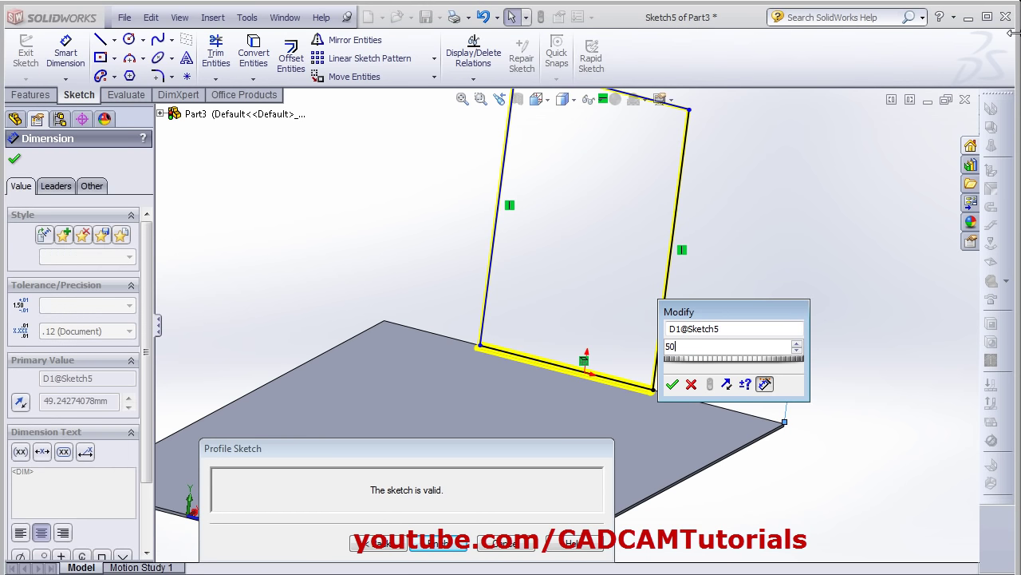
pyautogui.press('Return')
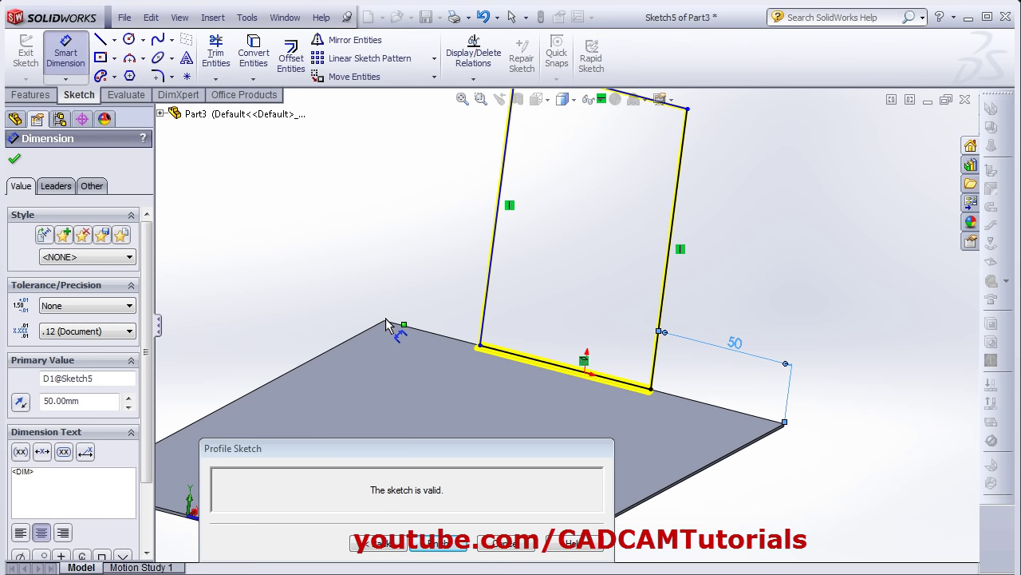
# Step: Dimension the far side line of the flange profile 30 mm from the other base corner and finish the edge flange
pyautogui.click(484, 312)
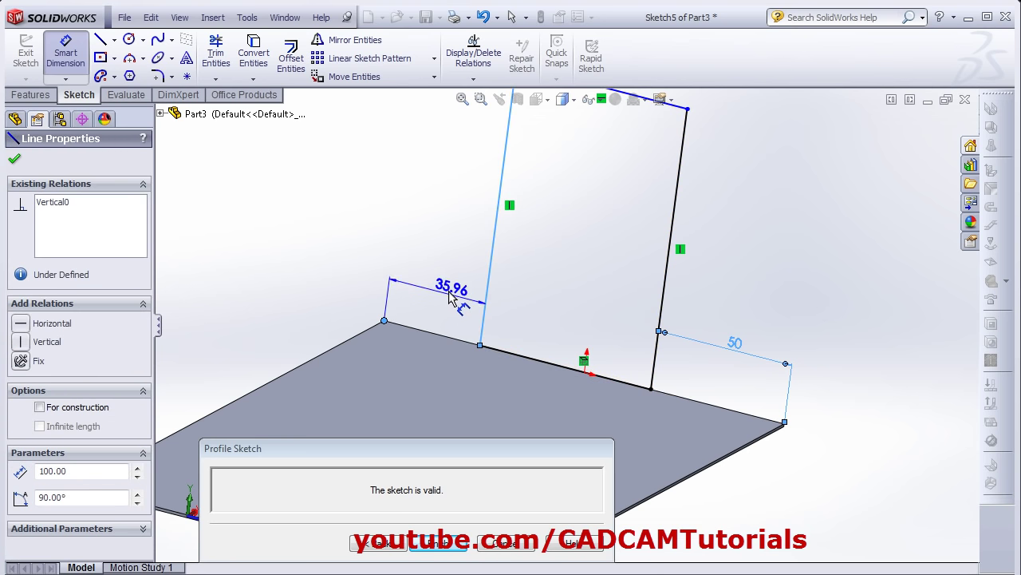
pyautogui.click(448, 292)
pyautogui.write('30')
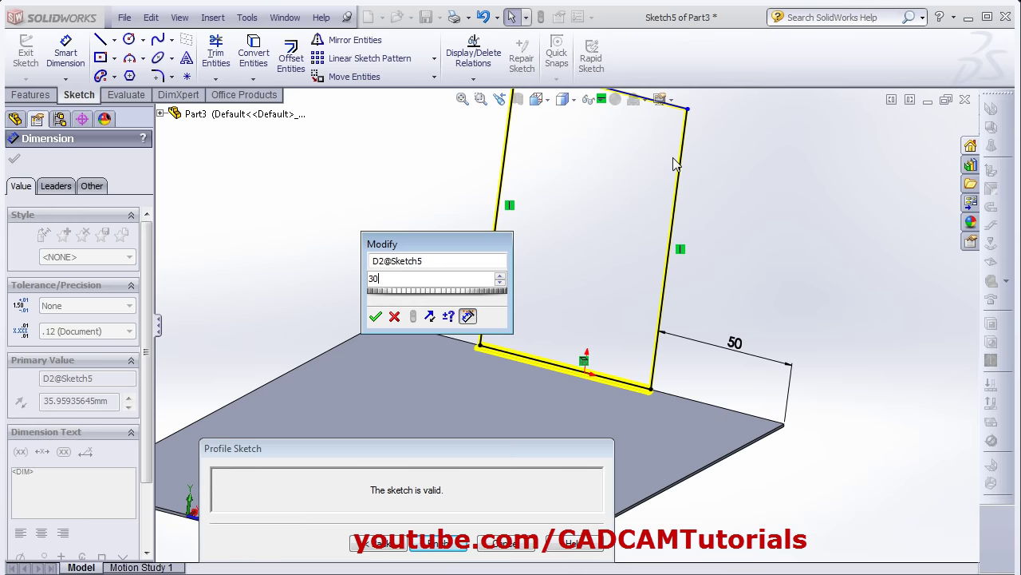
pyautogui.press('Return')
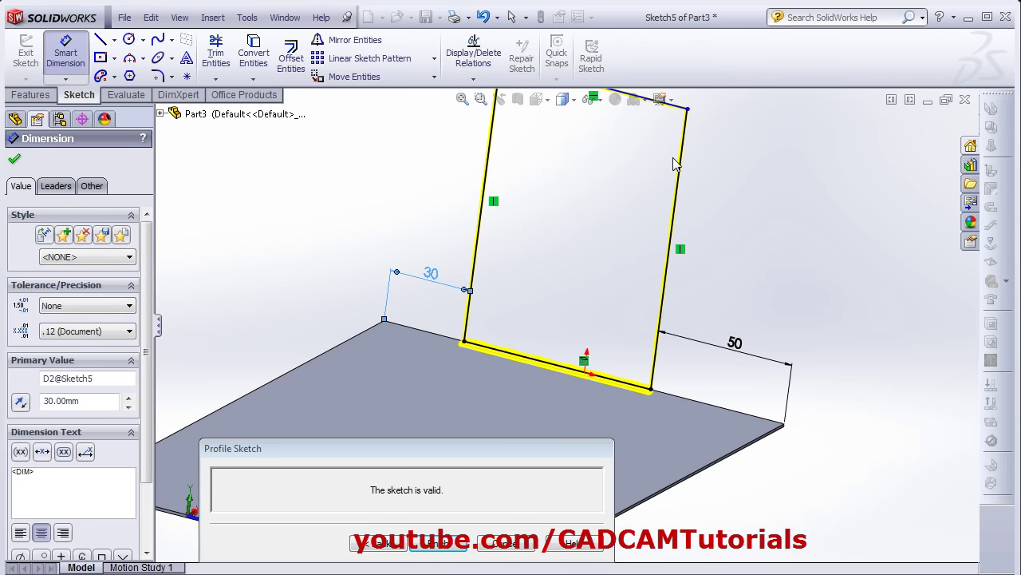
pyautogui.click(439, 544)
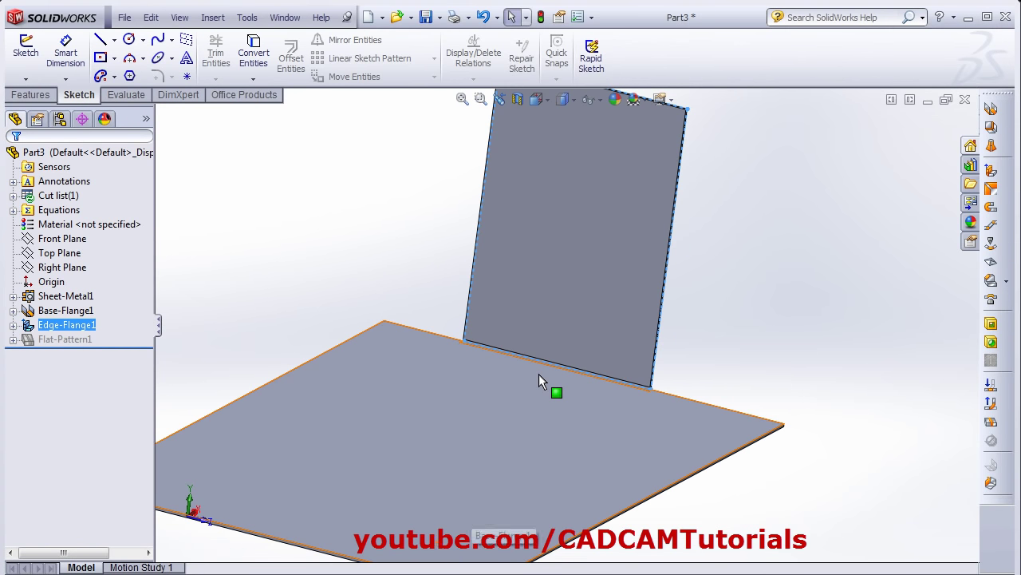
# Step: Inspect the bend relief cut closely and try the Obround auto relief type in the part's sheet metal settings
pyautogui.scroll(-5, 623, 364)
pyautogui.moveTo(623, 364); pyautogui.dragTo(443, 400, button='middle')
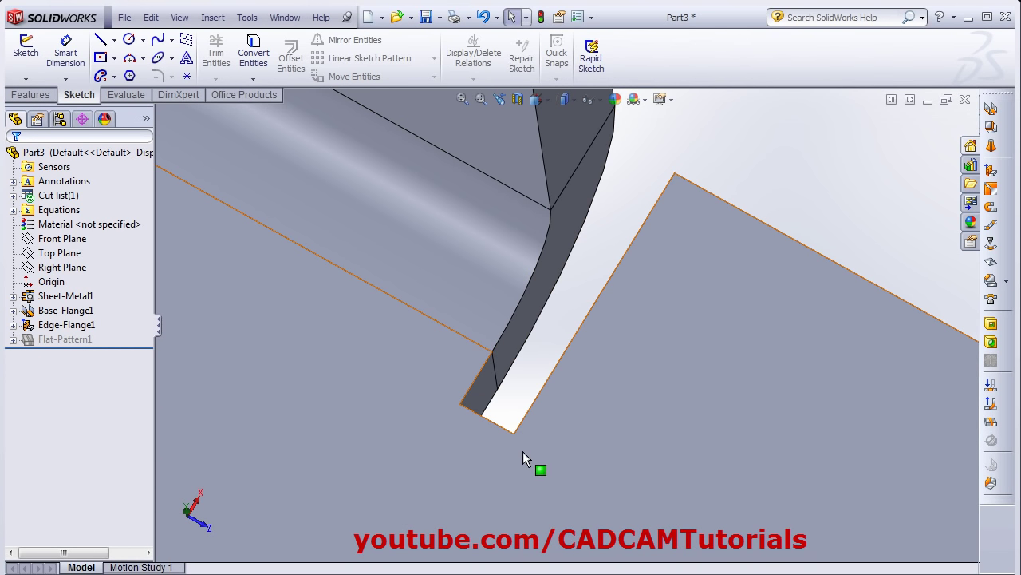
pyautogui.click(27, 298)
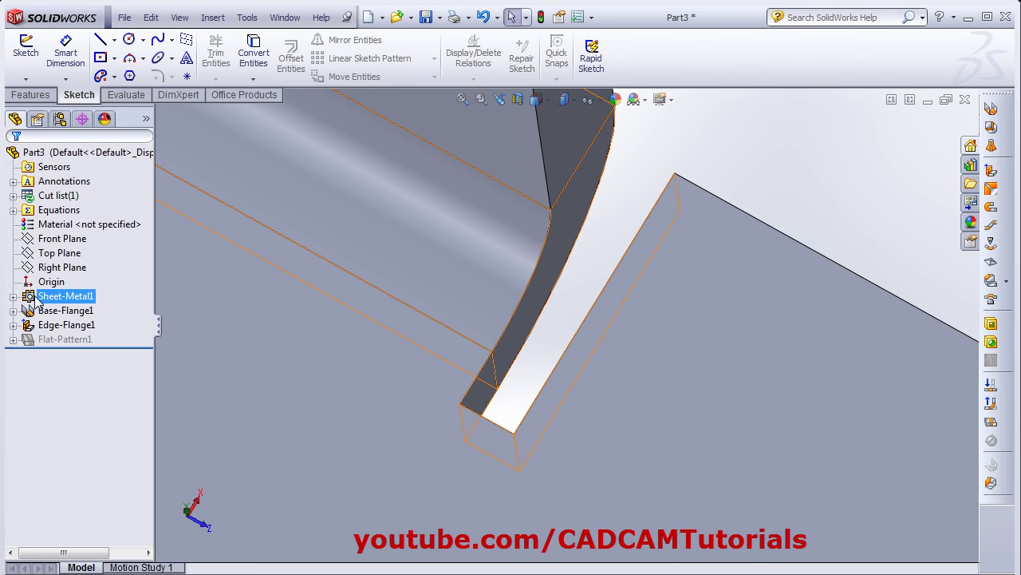
pyautogui.click(44, 257)
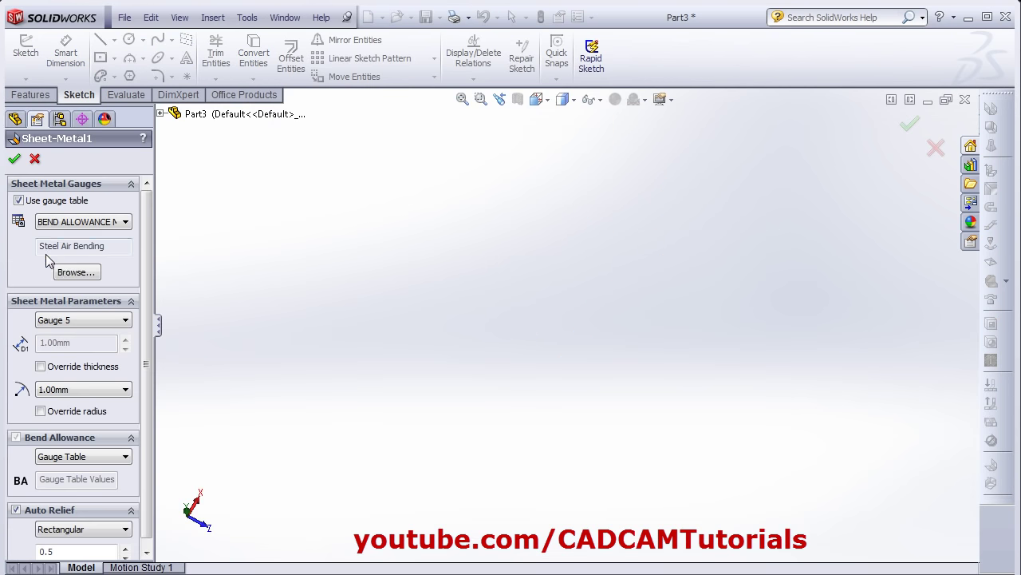
pyautogui.scroll(-1, 142, 471)
pyautogui.click(84, 521)
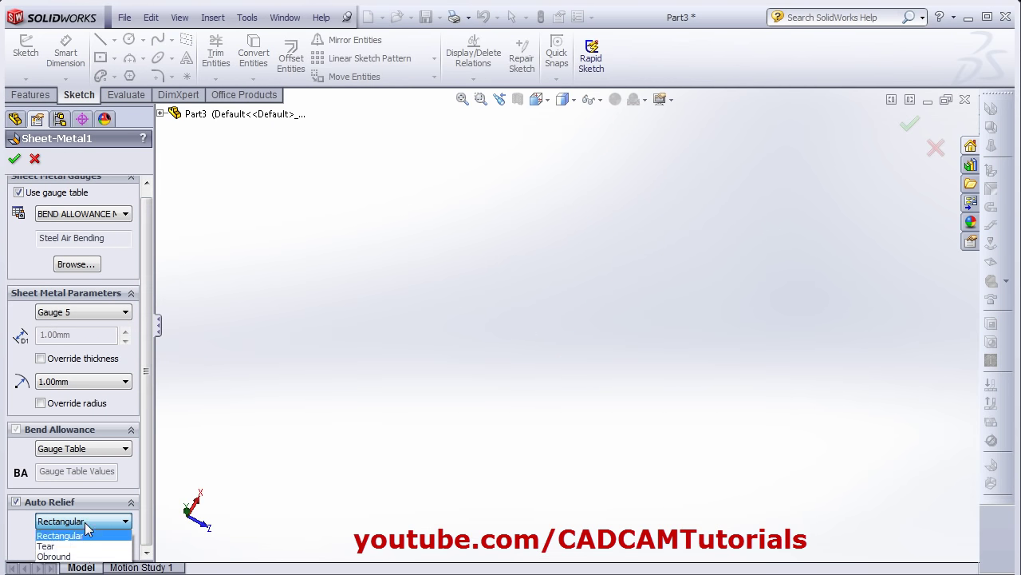
pyautogui.click(54, 556)
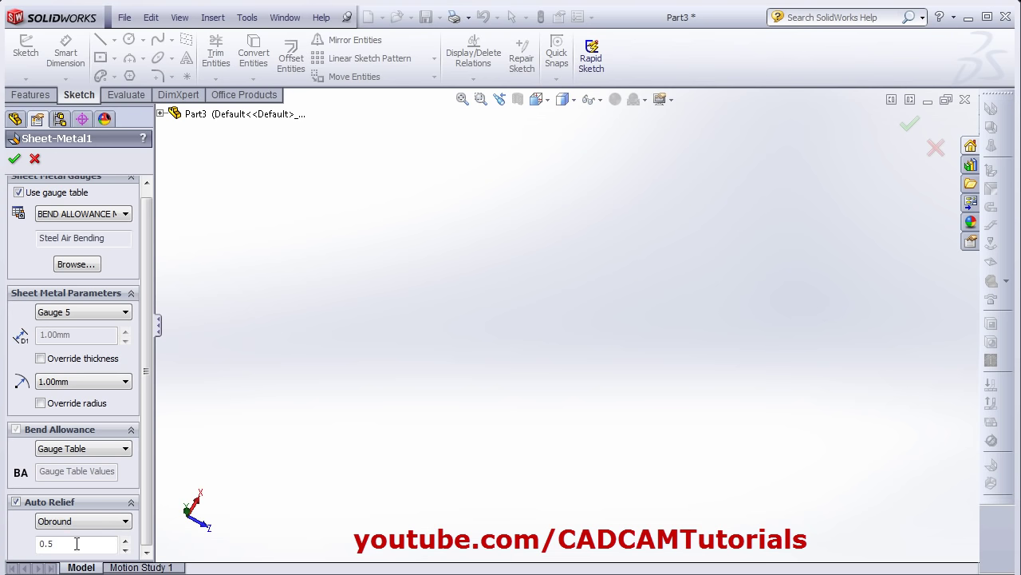
pyautogui.click(15, 158)
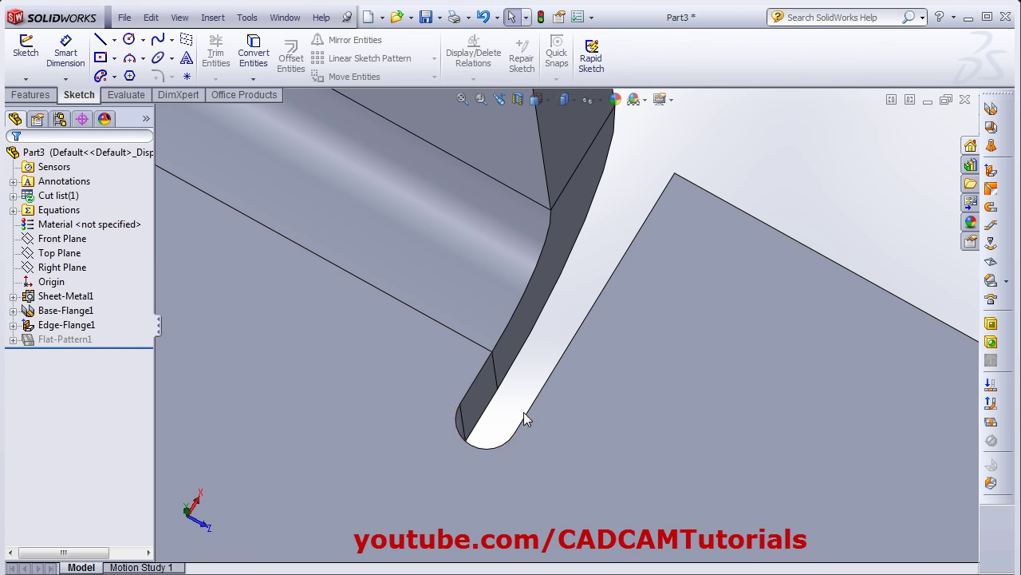
# Step: Try the Tear auto relief type in the part's sheet metal settings
pyautogui.click(35, 296)
pyautogui.click(44, 251)
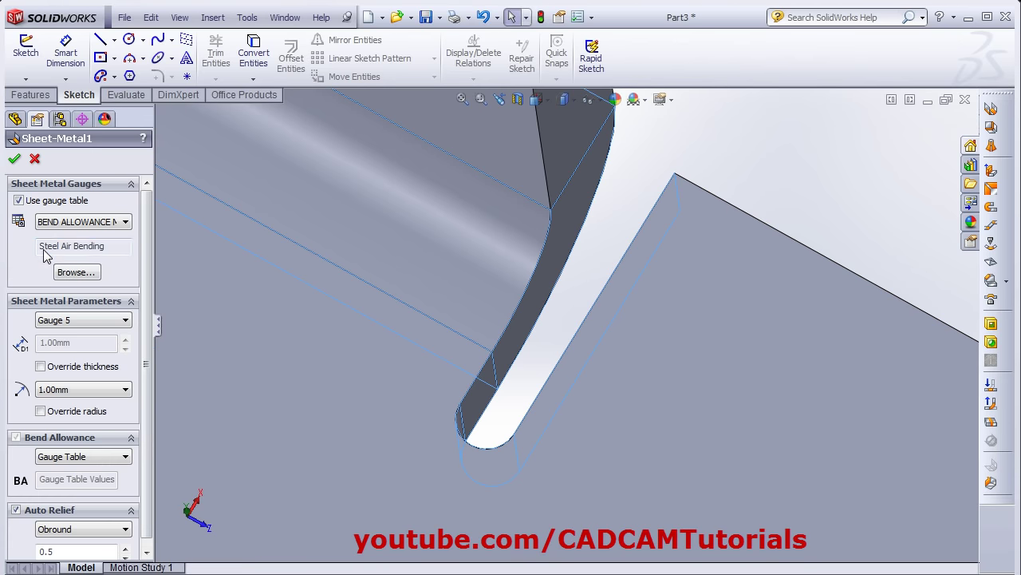
pyautogui.scroll(-1, 147, 503)
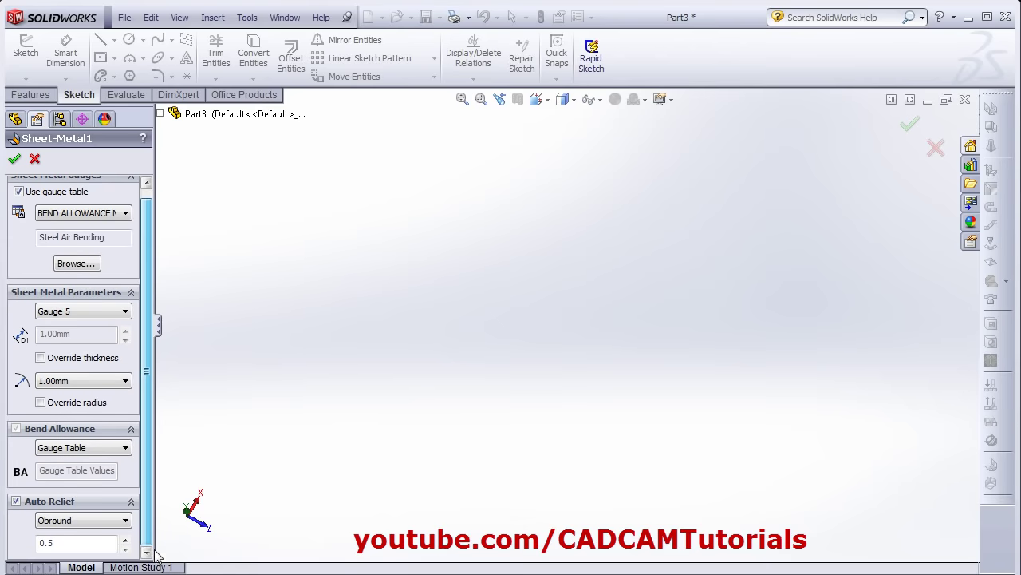
pyautogui.click(73, 522)
pyautogui.click(50, 545)
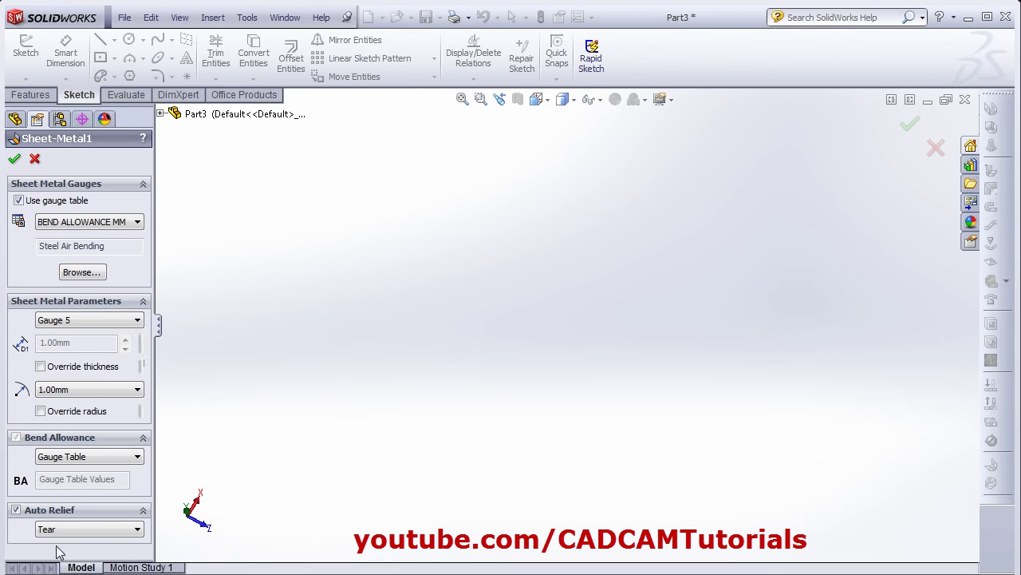
pyautogui.click(18, 160)
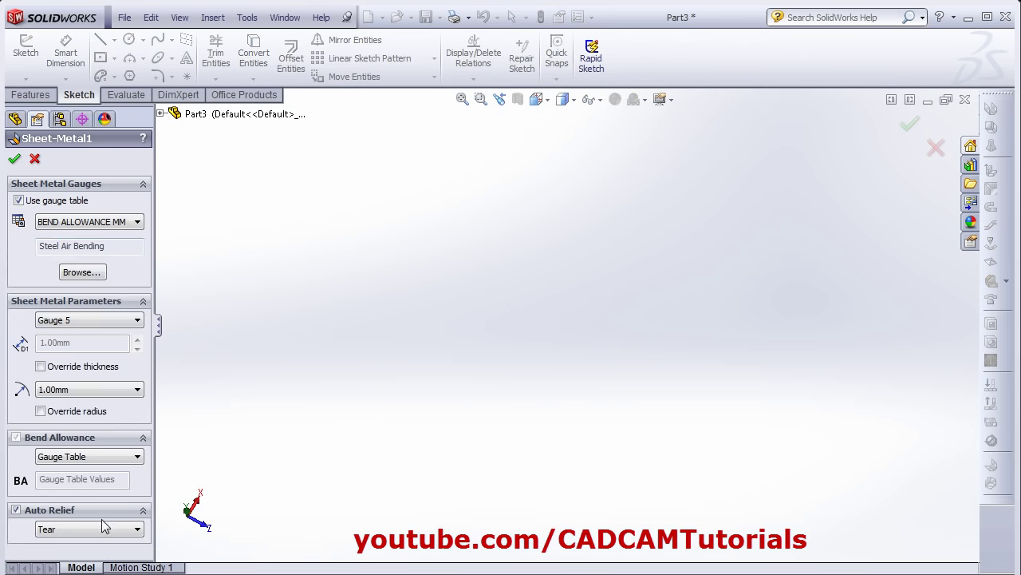
# Step: Set the part's auto relief type back to Rectangular and apply the sheet metal settings
pyautogui.click(102, 525)
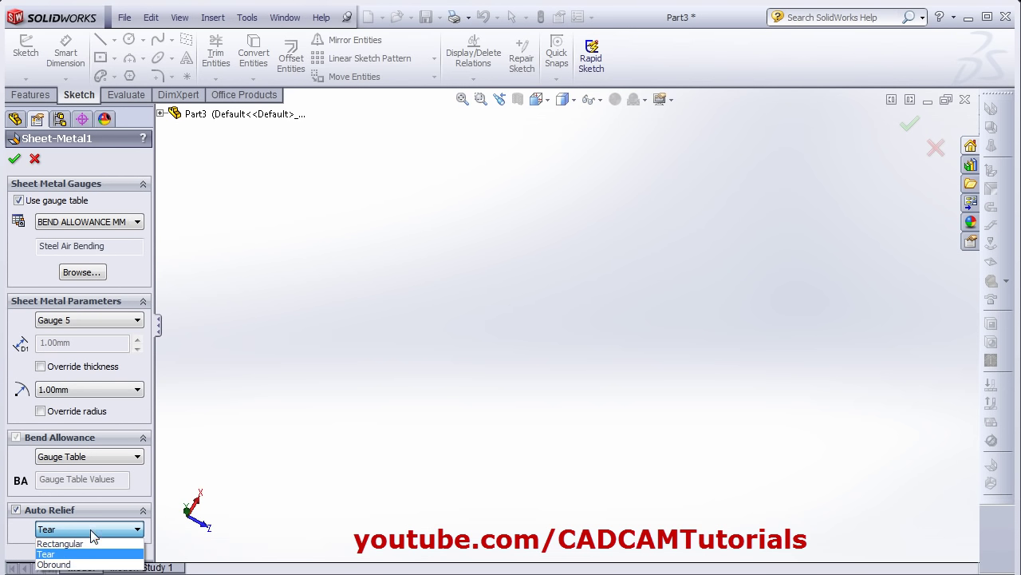
pyautogui.click(64, 540)
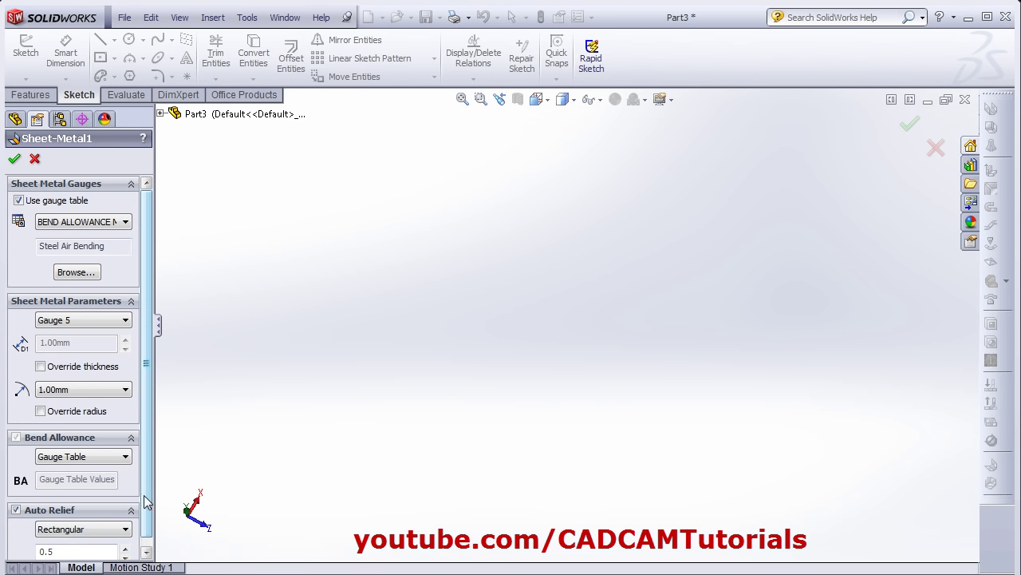
pyautogui.scroll(-1, 143, 503)
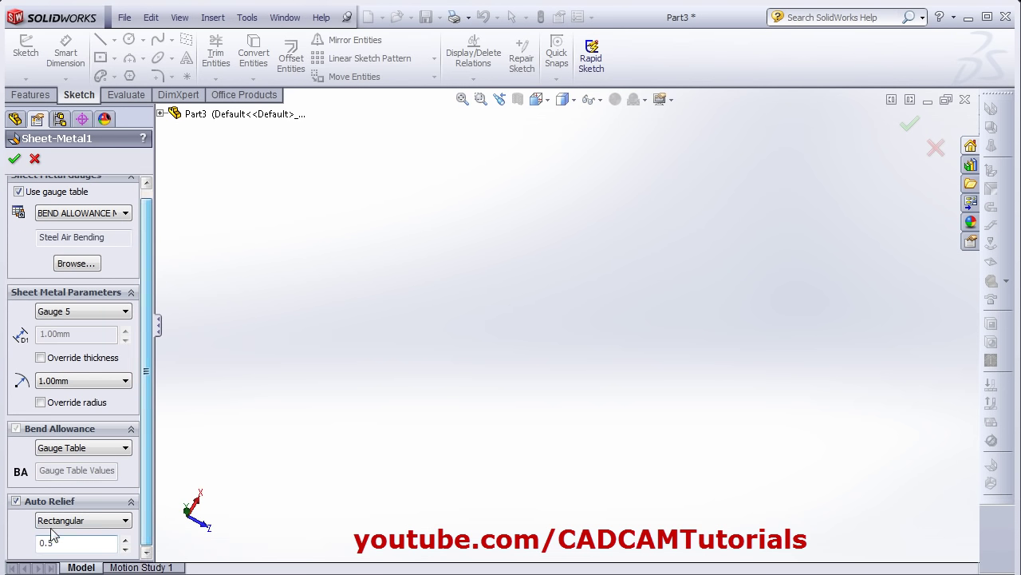
pyautogui.click(14, 159)
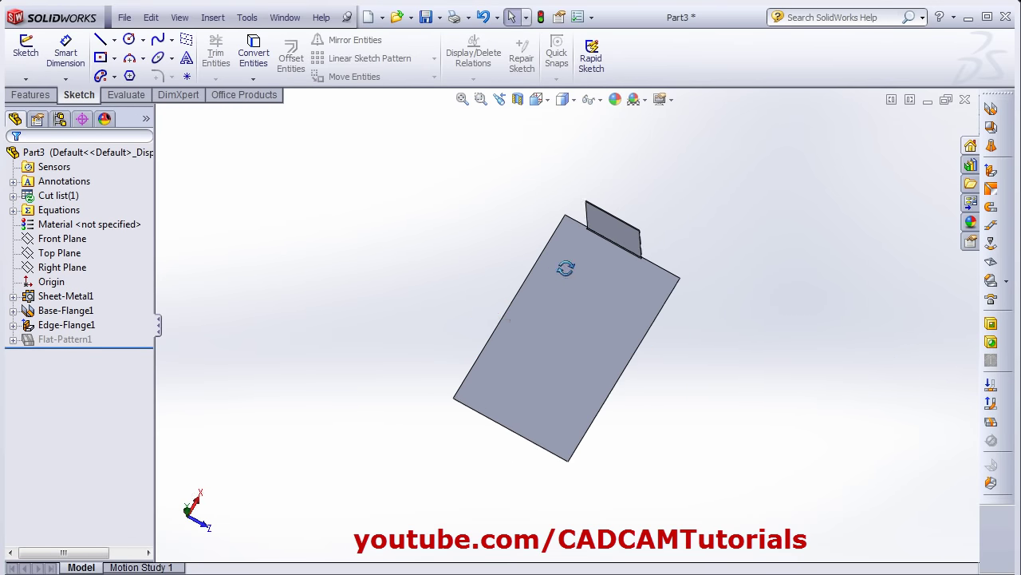
# Step: Reopen the edge flange's profile for editing and sketch a corner rectangle about 32 mm wide standing on its upper line
pyautogui.click(46, 339)
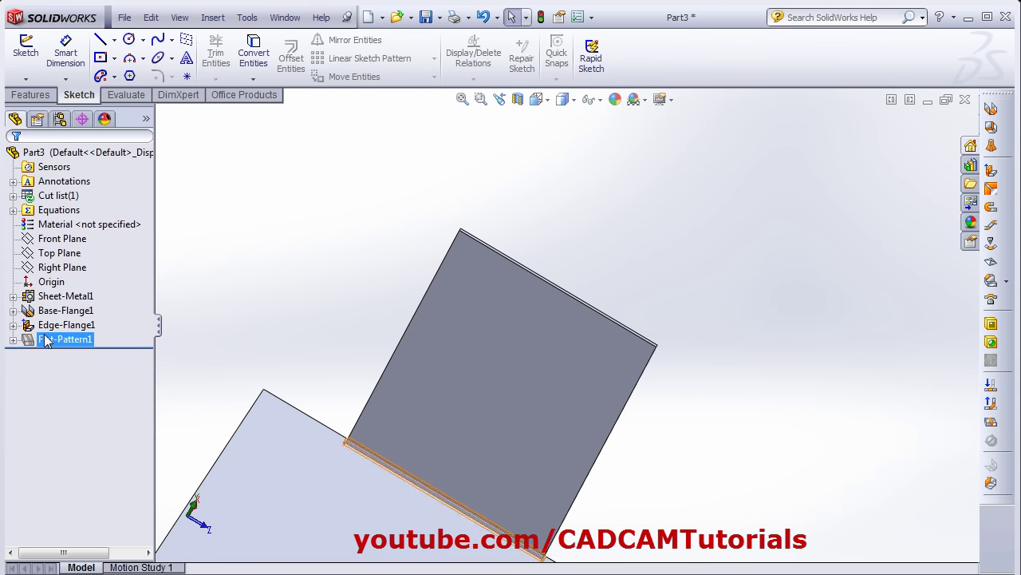
pyautogui.click(31, 327)
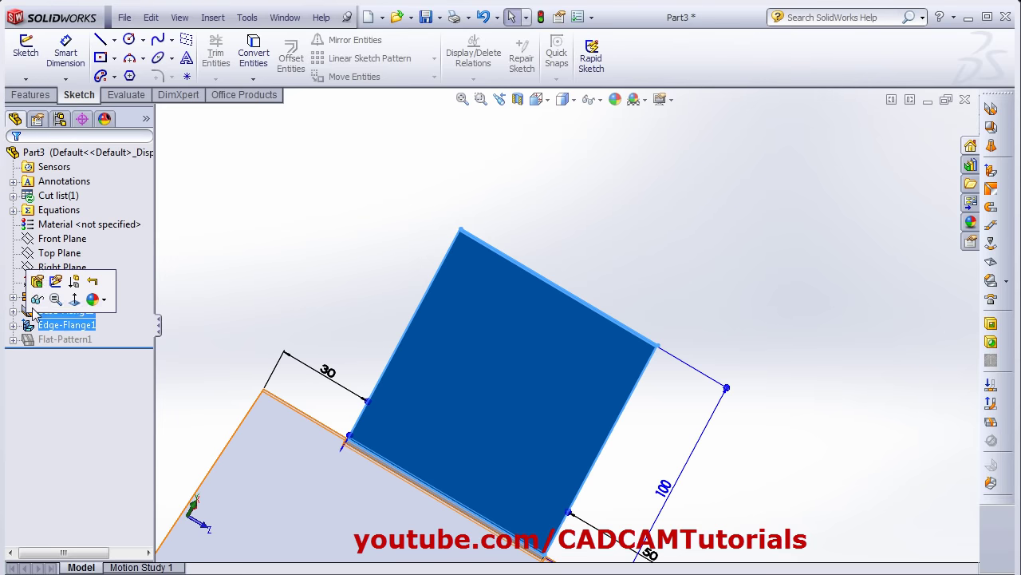
pyautogui.click(36, 281)
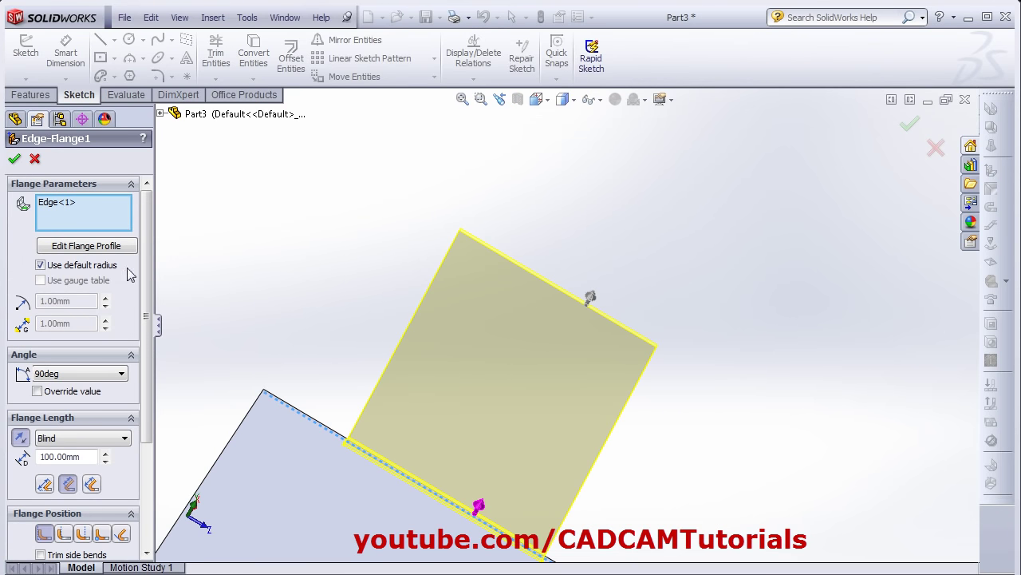
pyautogui.click(76, 251)
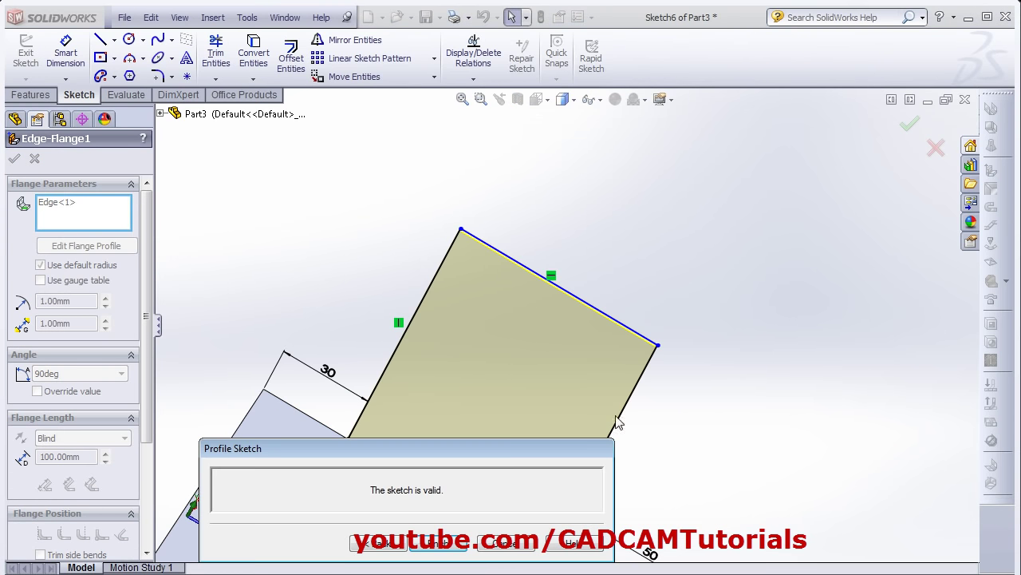
pyautogui.moveTo(651, 360)
pyautogui.mouseDown(button='middle')
pyautogui.moveTo(627, 319)
pyautogui.moveTo(639, 281)
pyautogui.mouseUp(button='middle')
pyautogui.scroll(3, 556, 327)
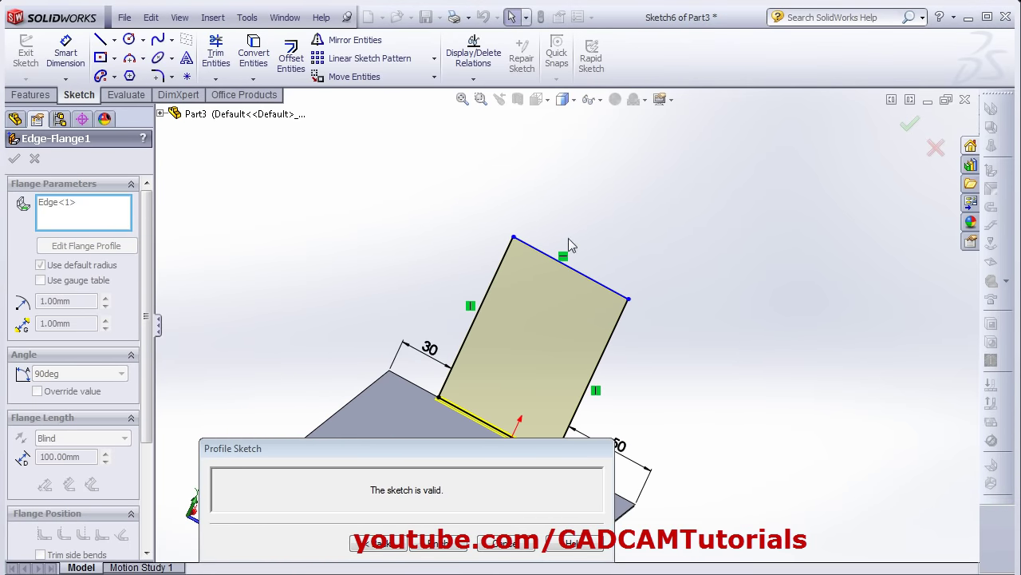
pyautogui.scroll(-3, 583, 251)
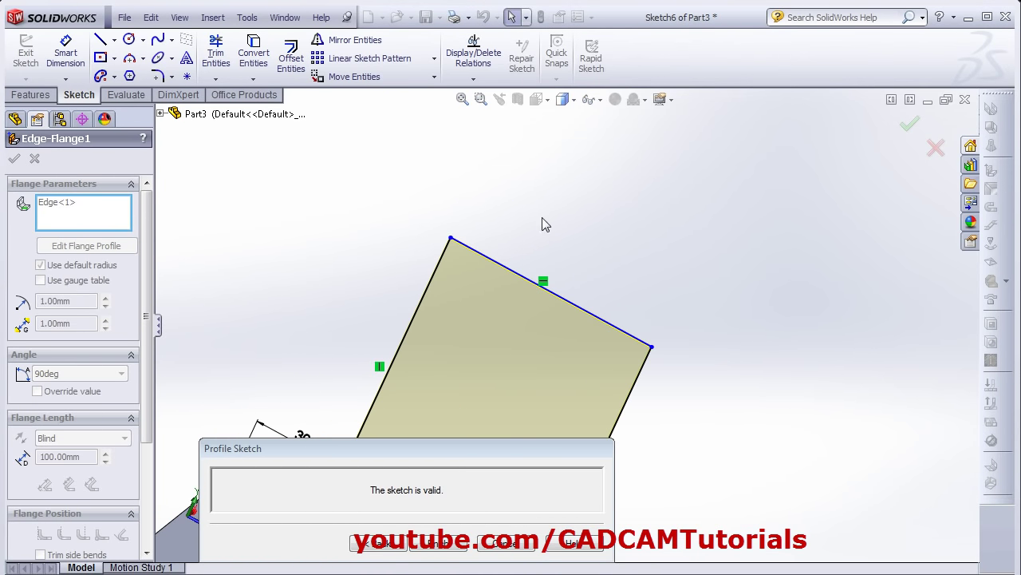
pyautogui.click(114, 58)
pyautogui.click(144, 100)
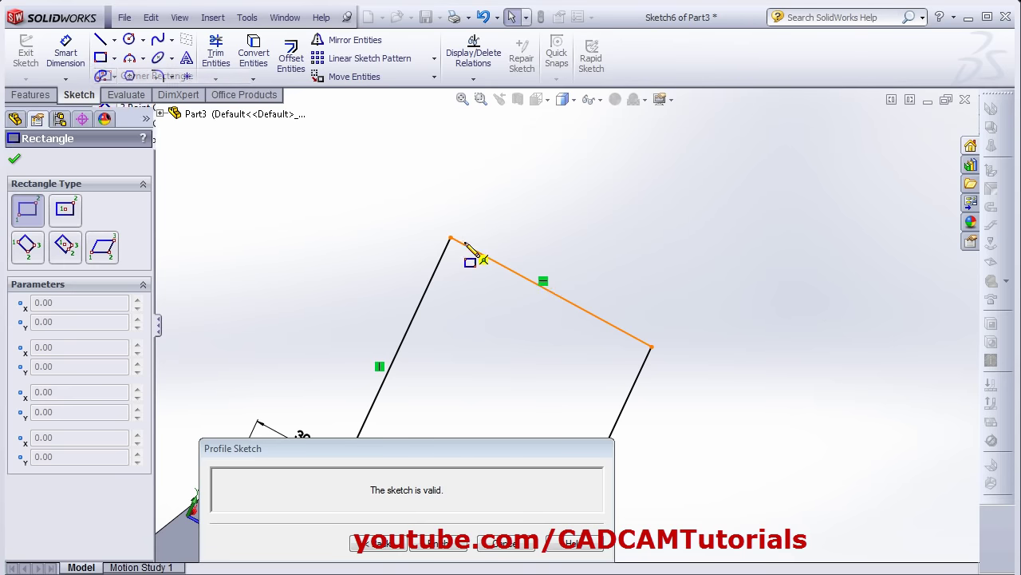
pyautogui.click(595, 315)
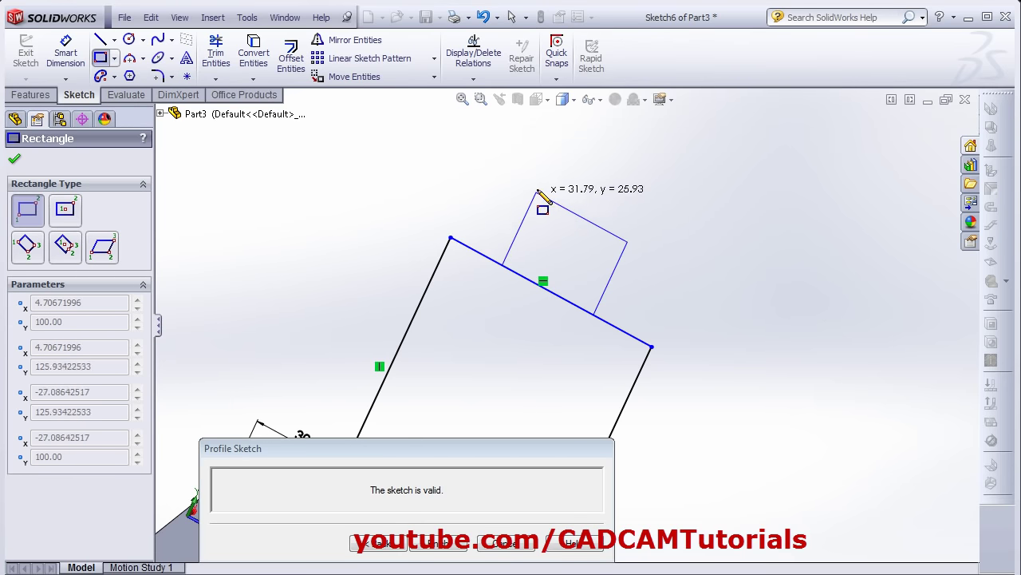
pyautogui.click(558, 150)
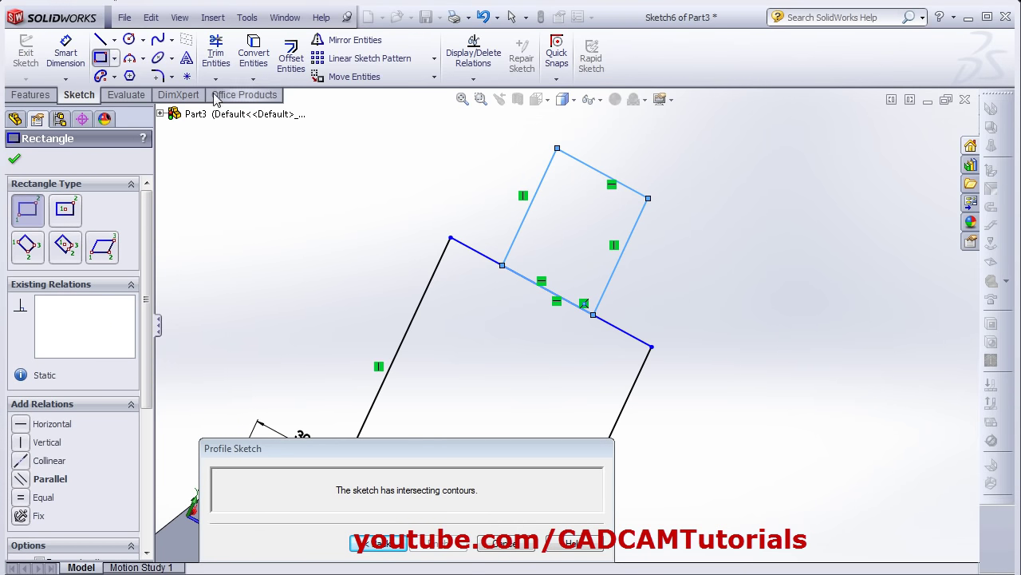
# Step: Trim the overlapping segments between the rectangle and the flange outline to form a stepped tab, and finish the profile
pyautogui.click(213, 54)
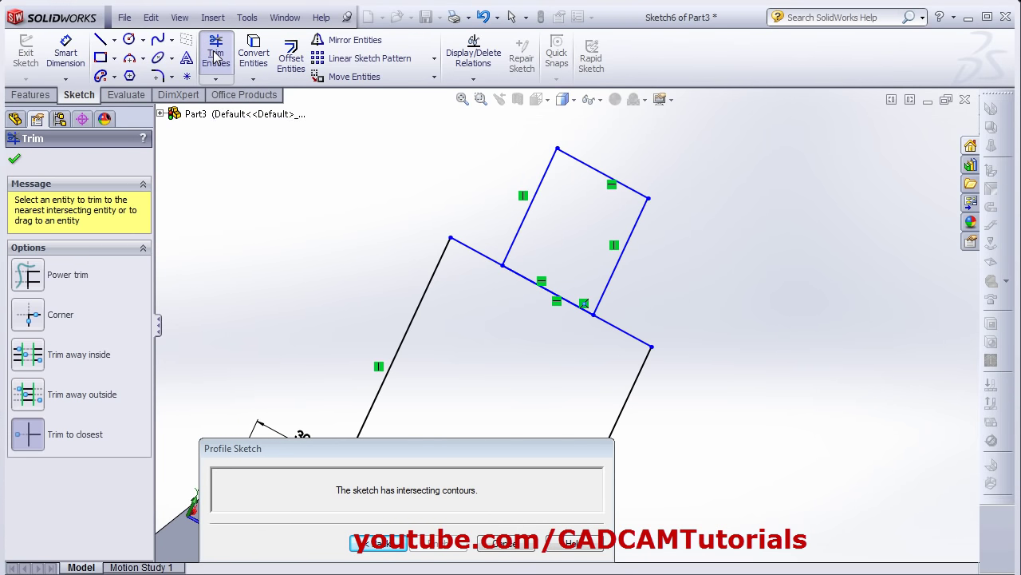
pyautogui.click(555, 300)
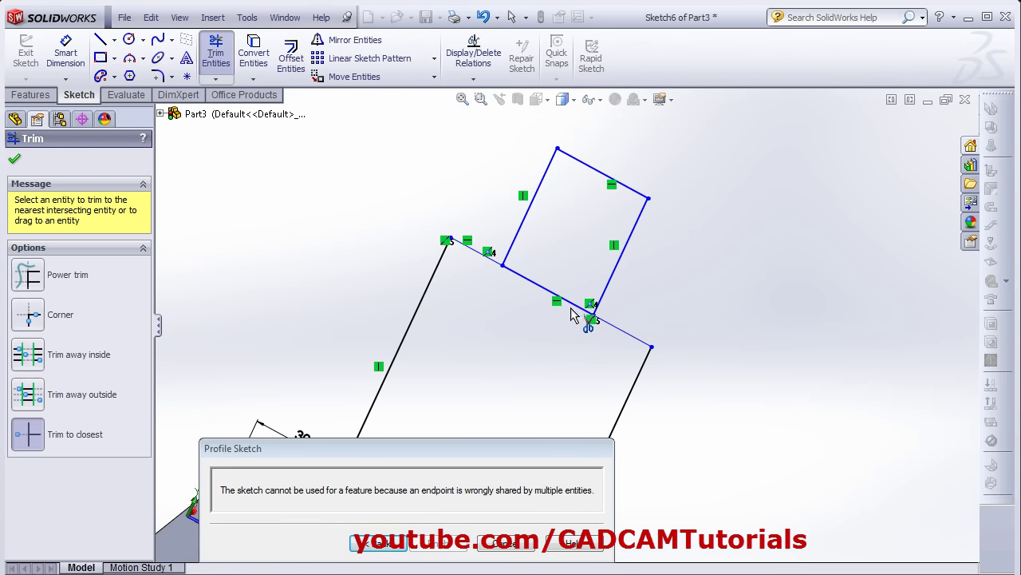
pyautogui.click(571, 308)
pyautogui.scroll(5, 576, 307)
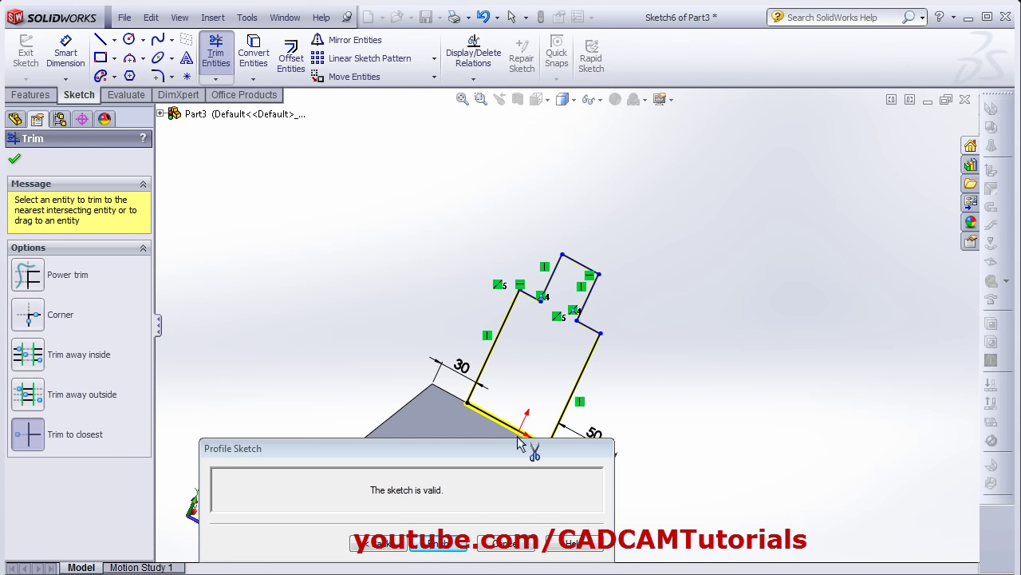
pyautogui.click(437, 543)
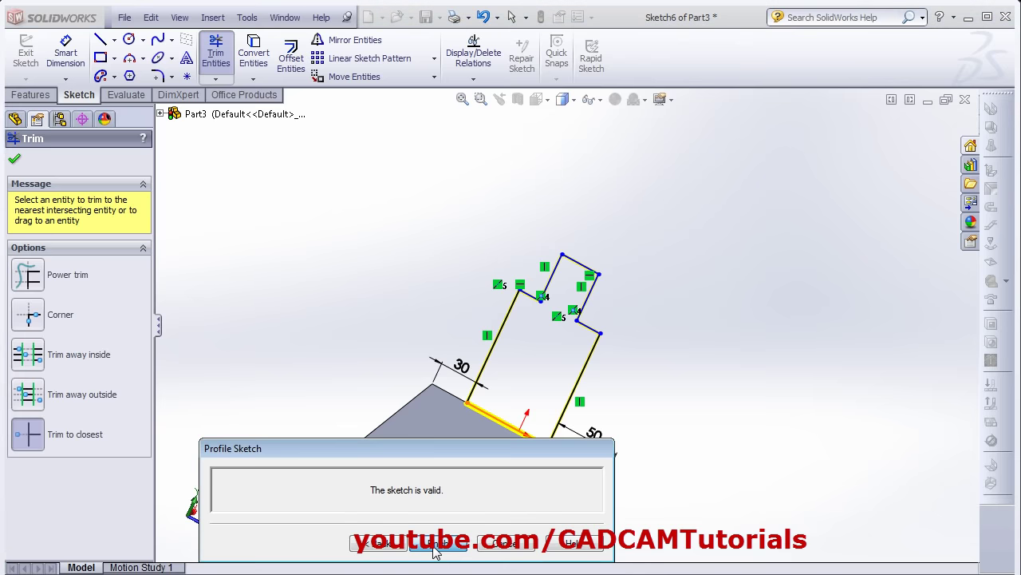
# Step: Add 107 mm, 90-degree upward edge flanges to the opposite short edge and the adjacent long edge of the base
pyautogui.moveTo(662, 391)
pyautogui.mouseDown(button='middle')
pyautogui.moveTo(486, 459)
pyautogui.moveTo(538, 505)
pyautogui.moveTo(468, 522)
pyautogui.mouseUp(button='middle')
pyautogui.scroll(-3, 515, 283)
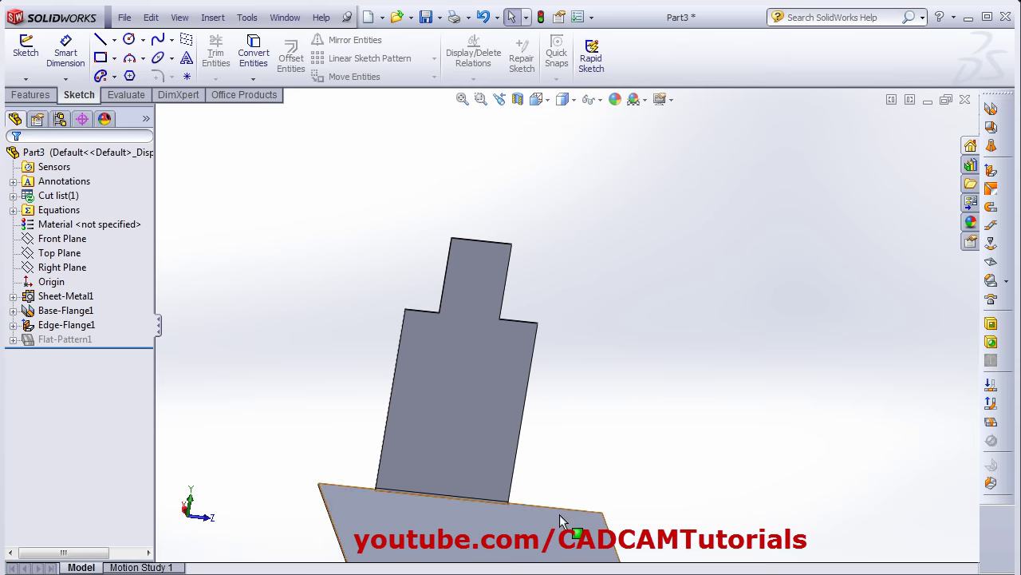
pyautogui.moveTo(553, 463); pyautogui.dragTo(675, 265, button='middle')
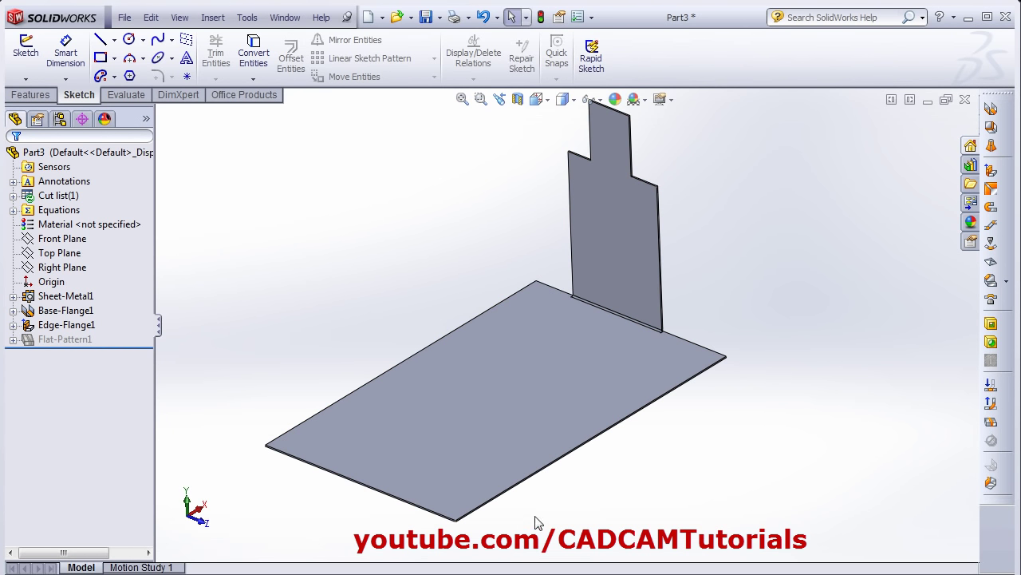
pyautogui.moveTo(538, 520); pyautogui.dragTo(305, 391, button='middle')
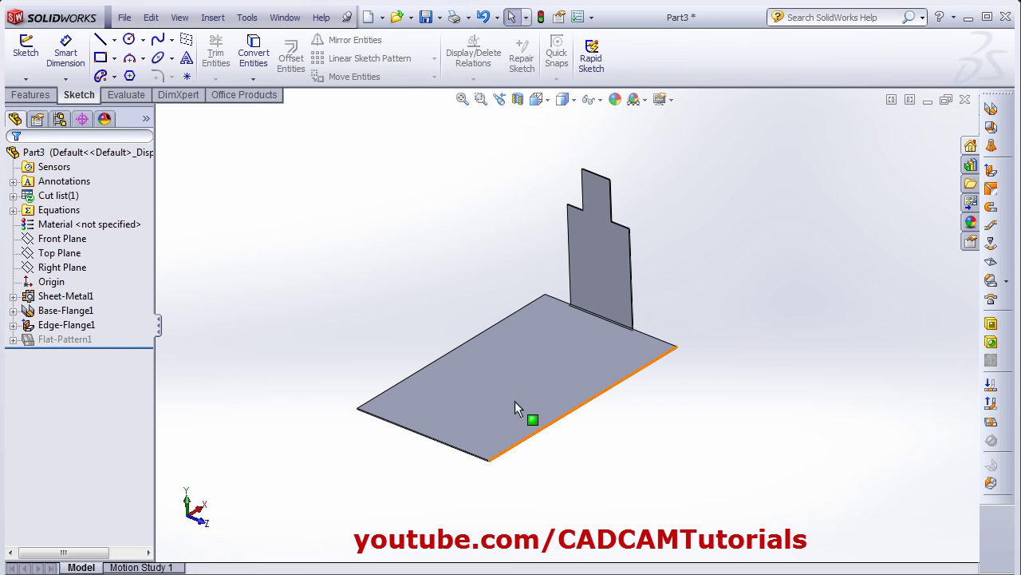
pyautogui.click(991, 171)
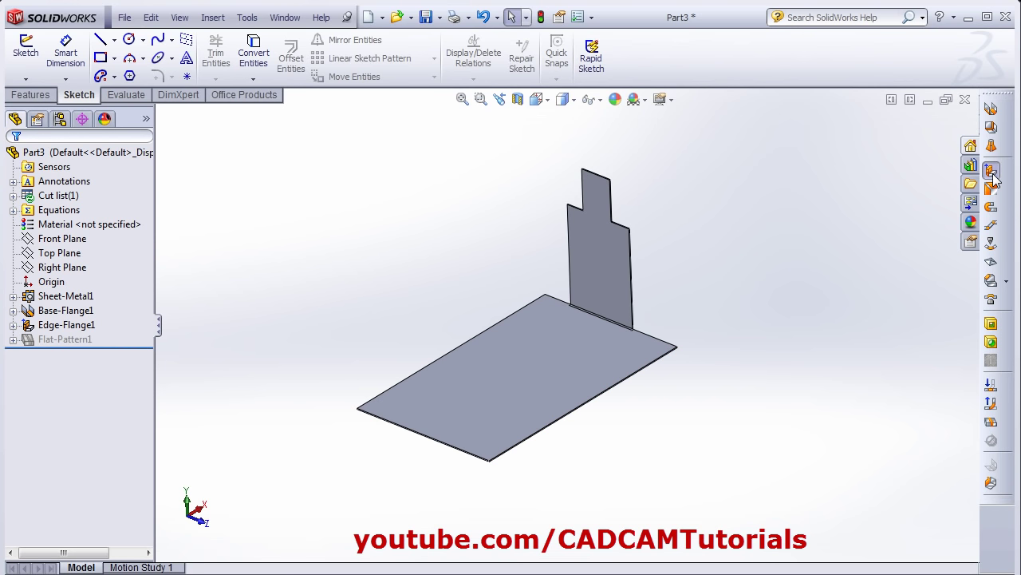
pyautogui.click(451, 454)
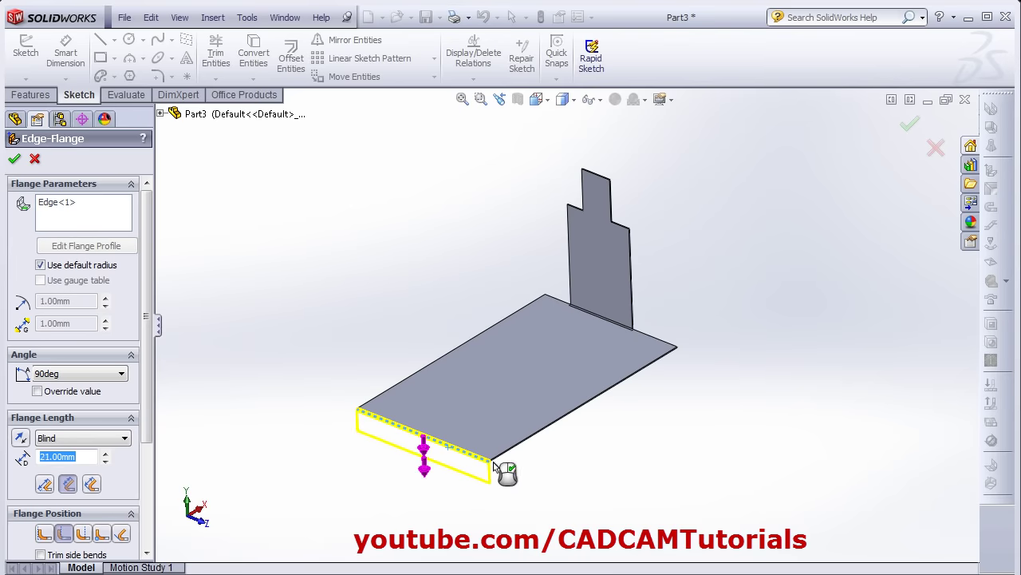
pyautogui.click(411, 335)
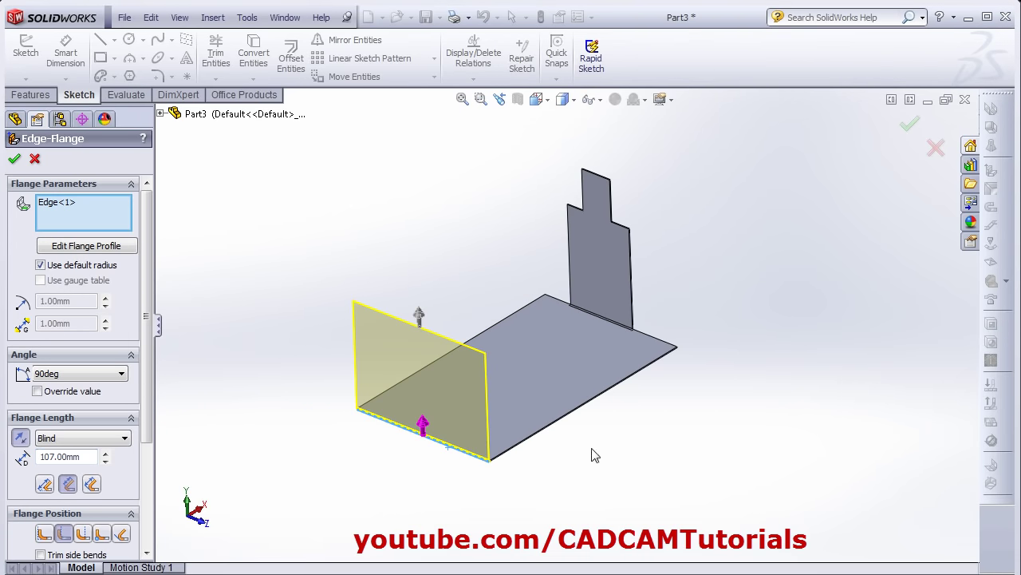
pyautogui.click(530, 435)
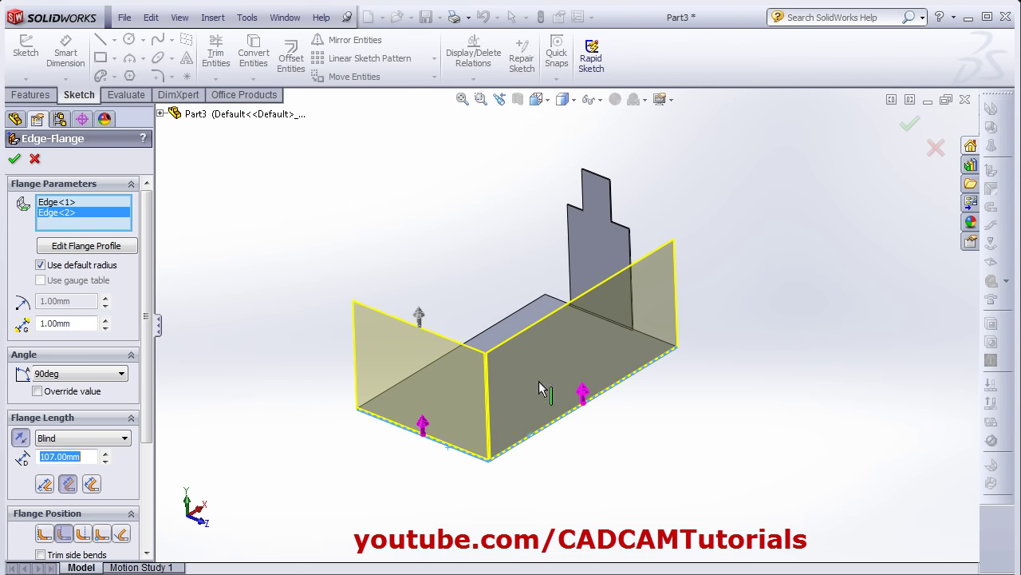
pyautogui.click(14, 159)
# Step: Start a miter flange sketch on the free vertical side edge of the short end flange and view it normal to the sketch plane
pyautogui.moveTo(434, 392); pyautogui.dragTo(958, 176, button='middle')
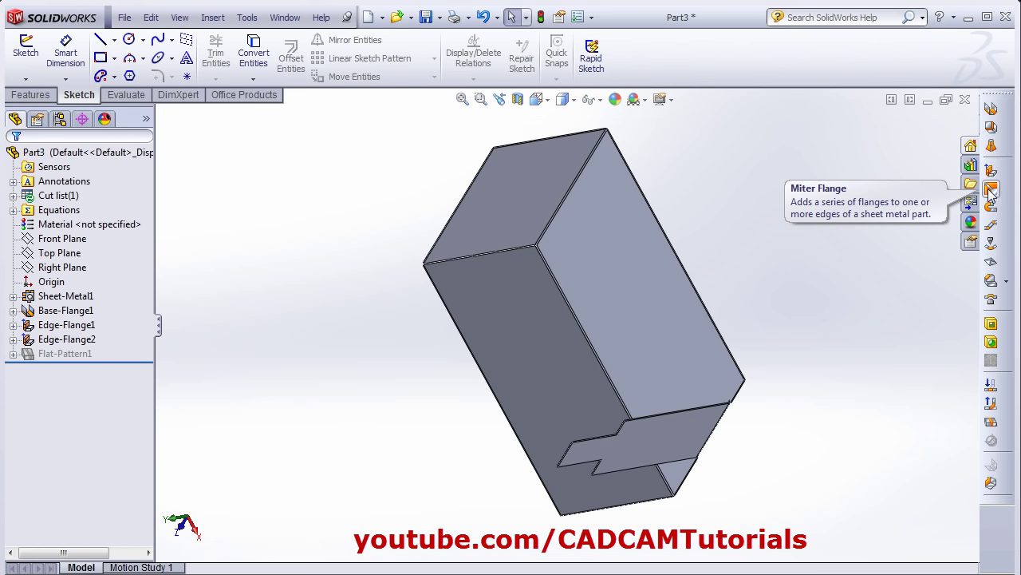
pyautogui.click(990, 189)
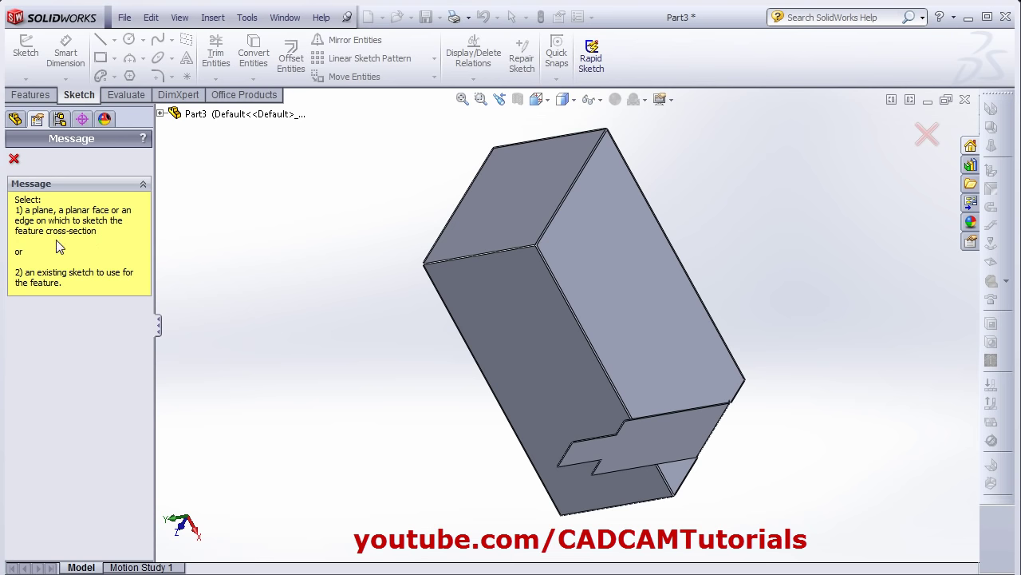
pyautogui.scroll(-5, 602, 265)
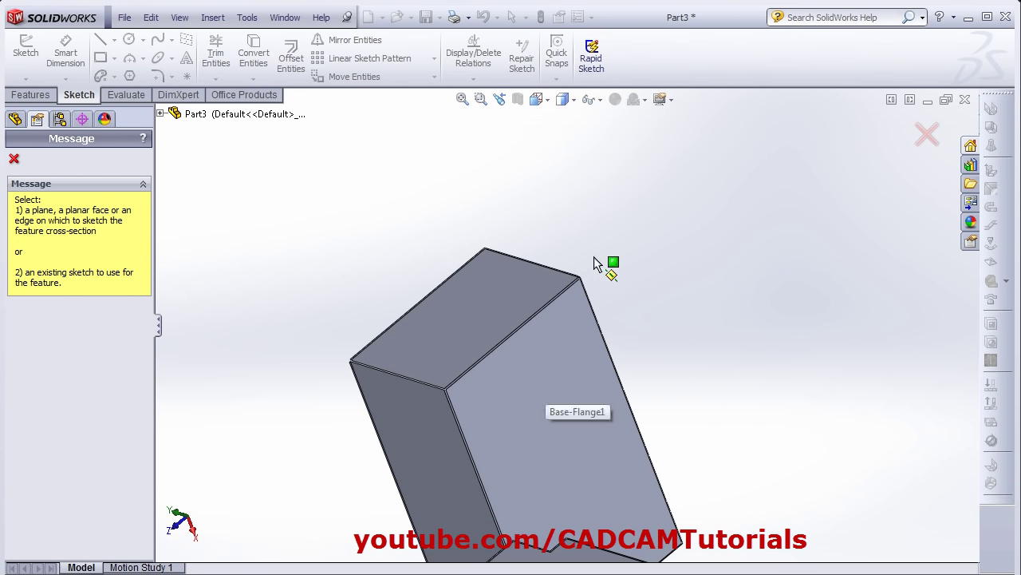
pyautogui.scroll(-1, 444, 243)
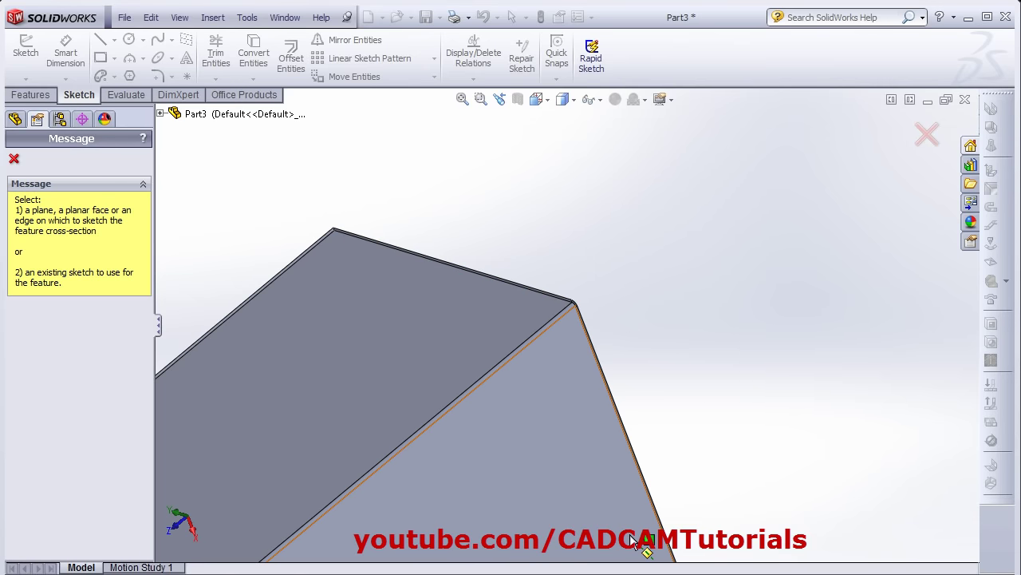
pyautogui.scroll(-2, 359, 249)
pyautogui.scroll(-2, 358, 249)
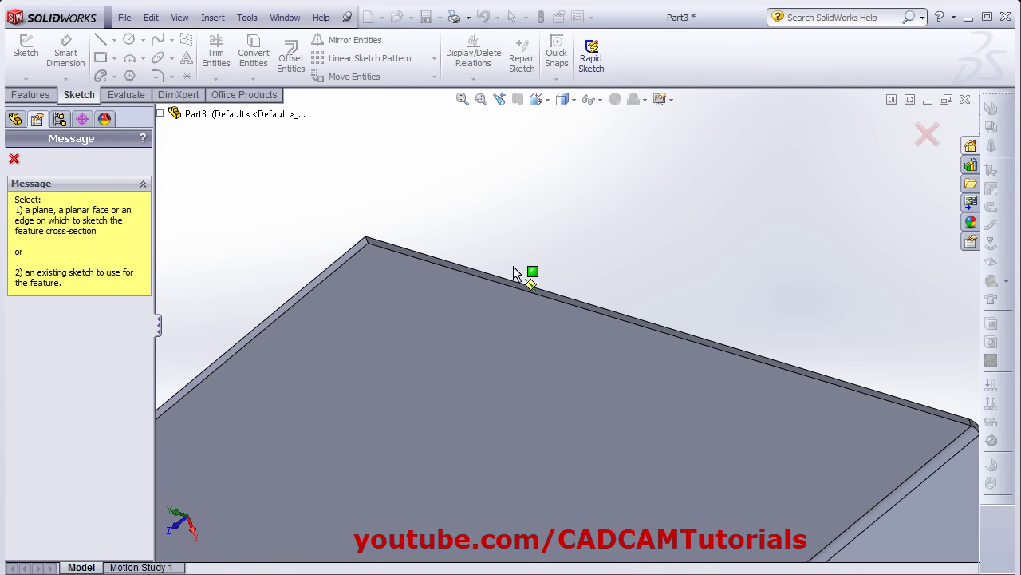
pyautogui.click(520, 281)
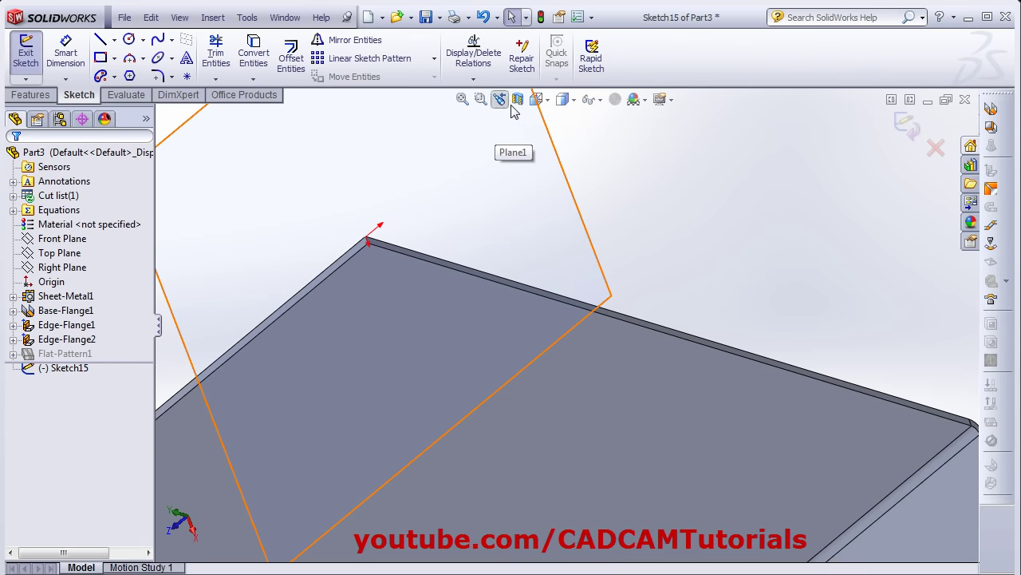
pyautogui.click(544, 101)
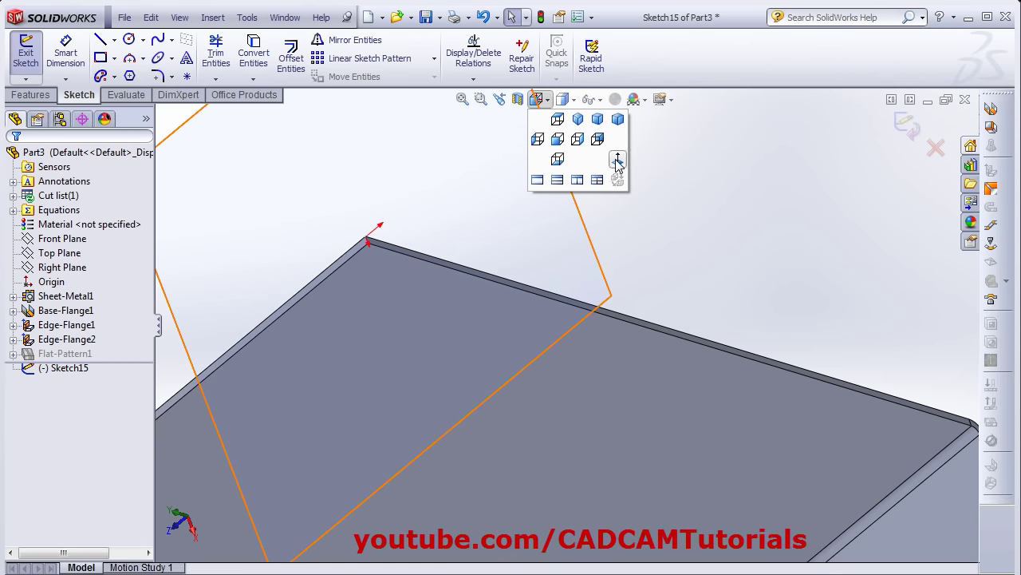
pyautogui.click(617, 158)
pyautogui.scroll(-2, 376, 199)
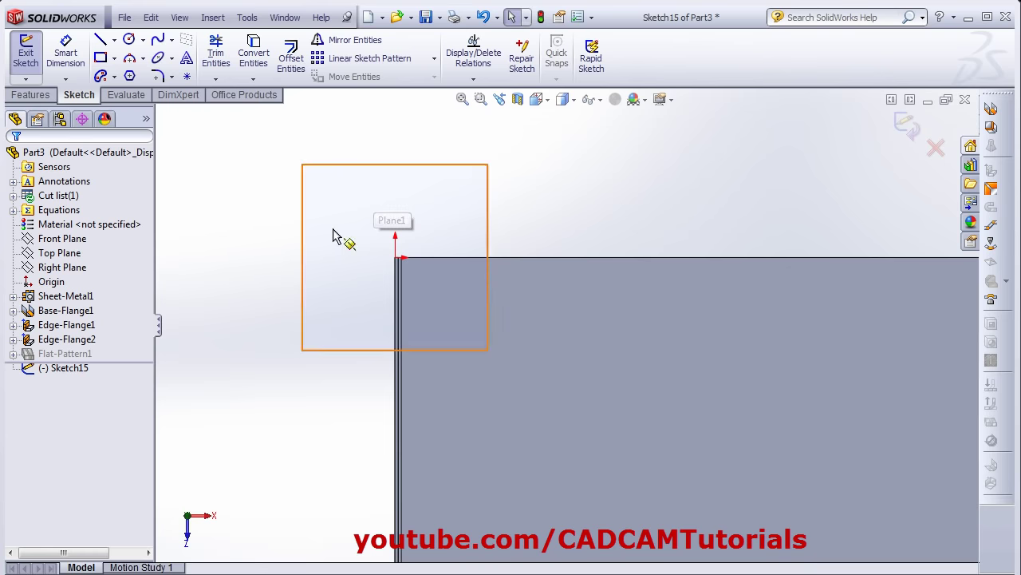
# Step: Sketch a line about 39 mm long from the flange corner along the horizontal edge and continue it with a tangent arc curving inward
pyautogui.click(100, 41)
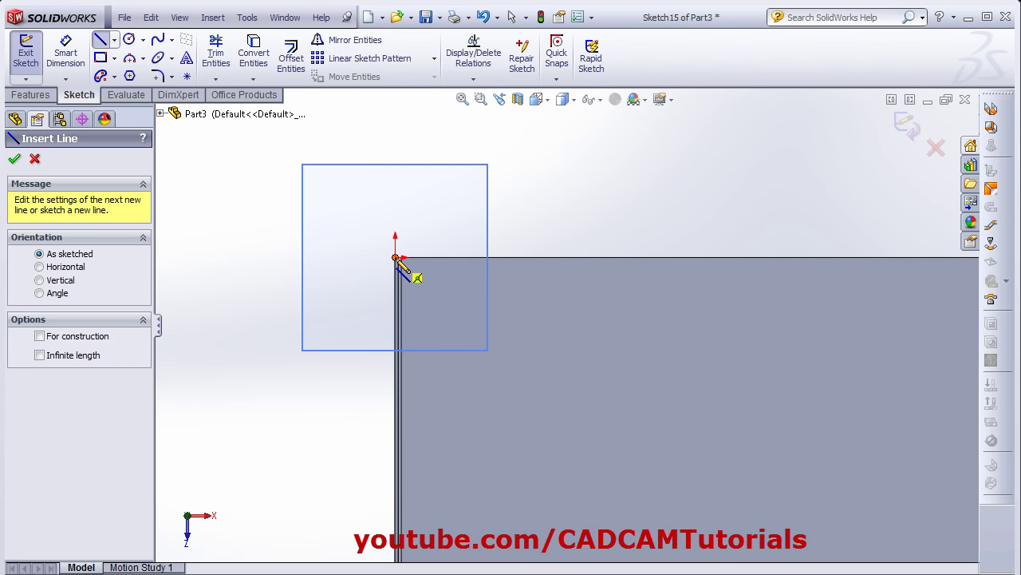
pyautogui.click(423, 260)
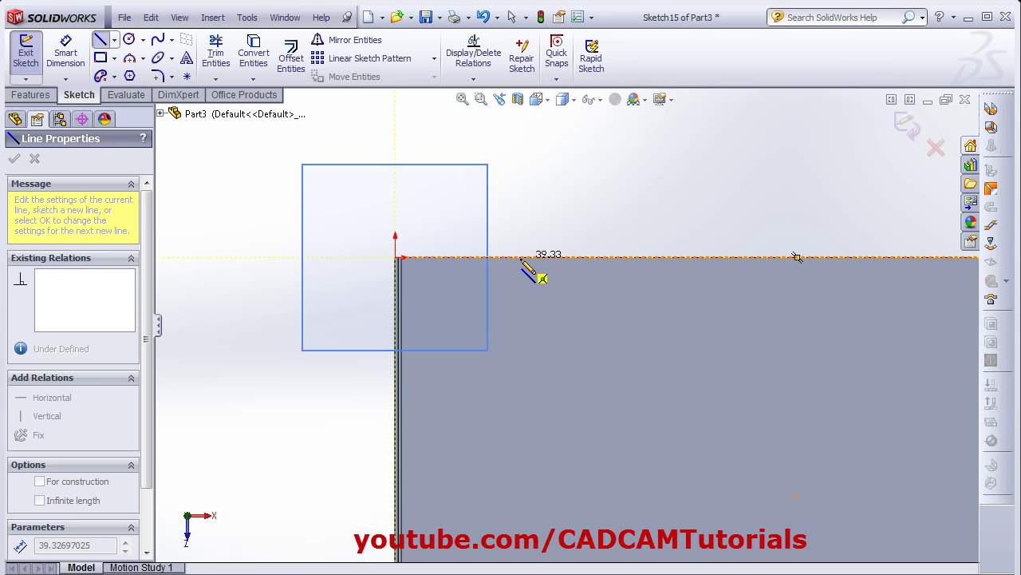
pyautogui.click(521, 257)
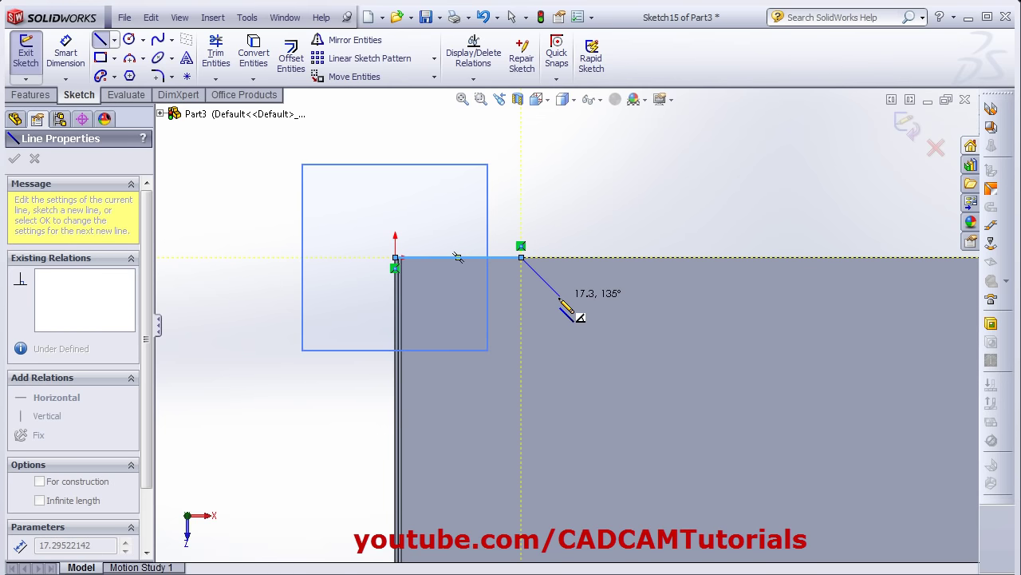
pyautogui.click(144, 59)
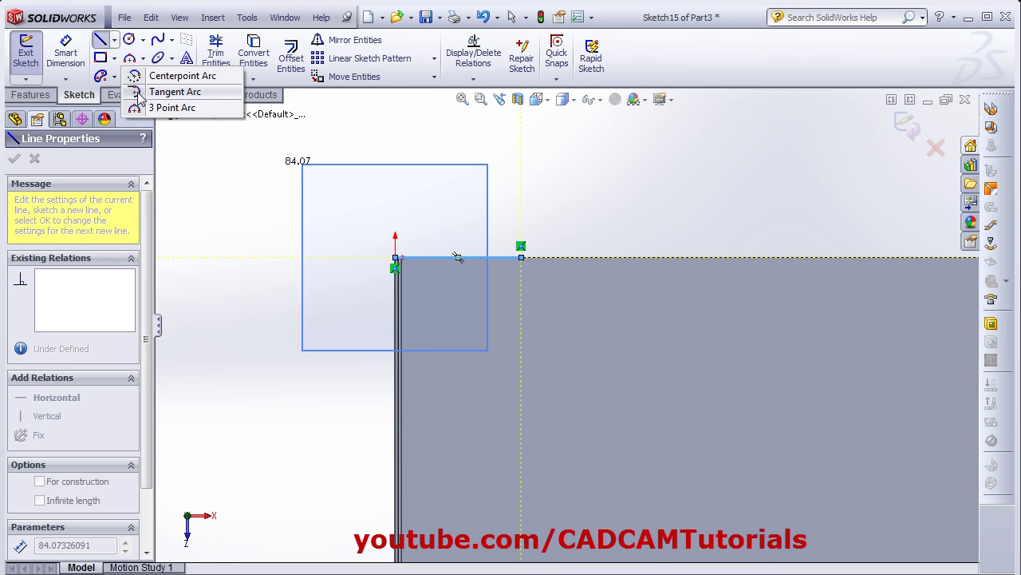
pyautogui.click(175, 92)
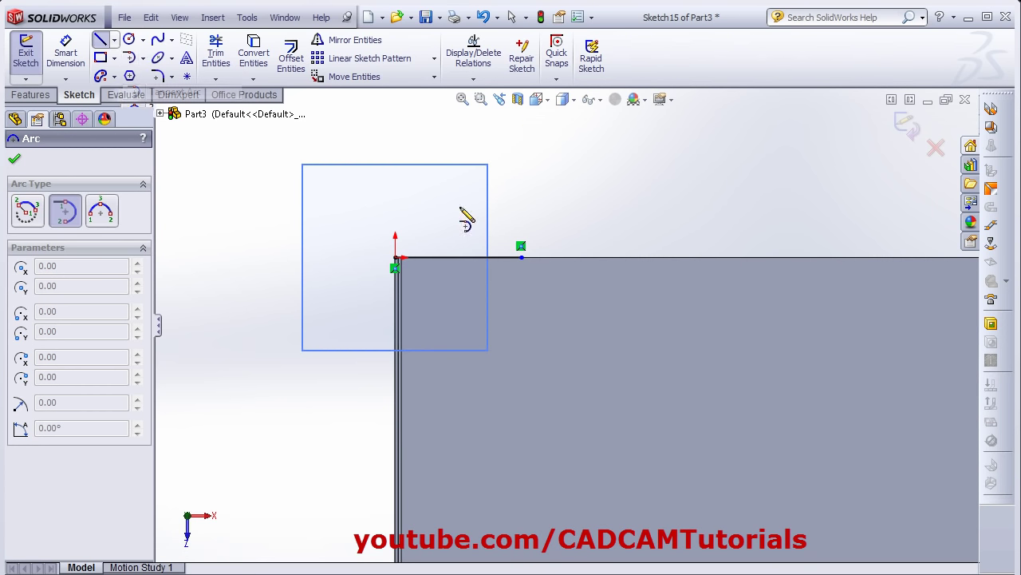
pyautogui.click(521, 257)
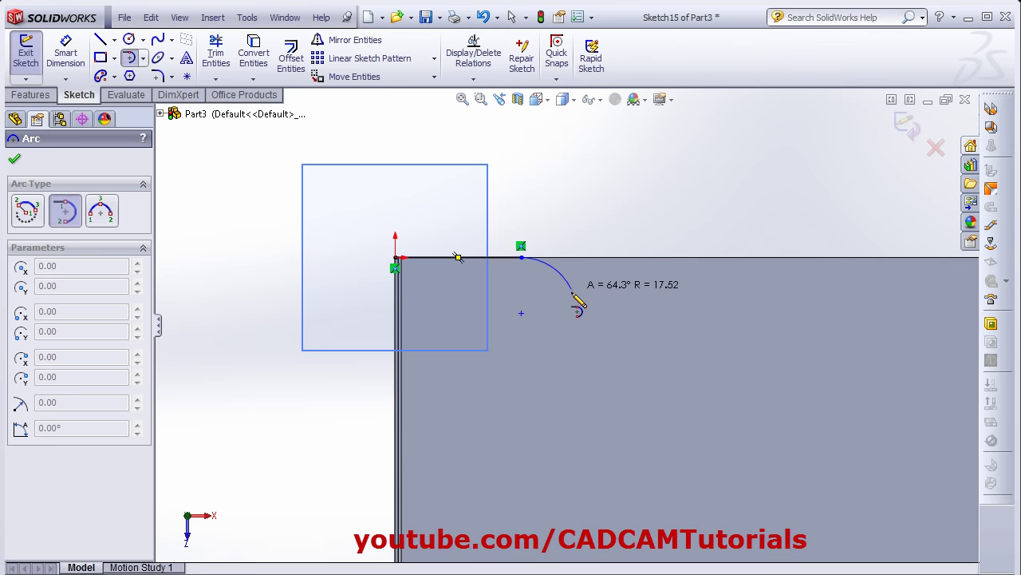
pyautogui.click(572, 299)
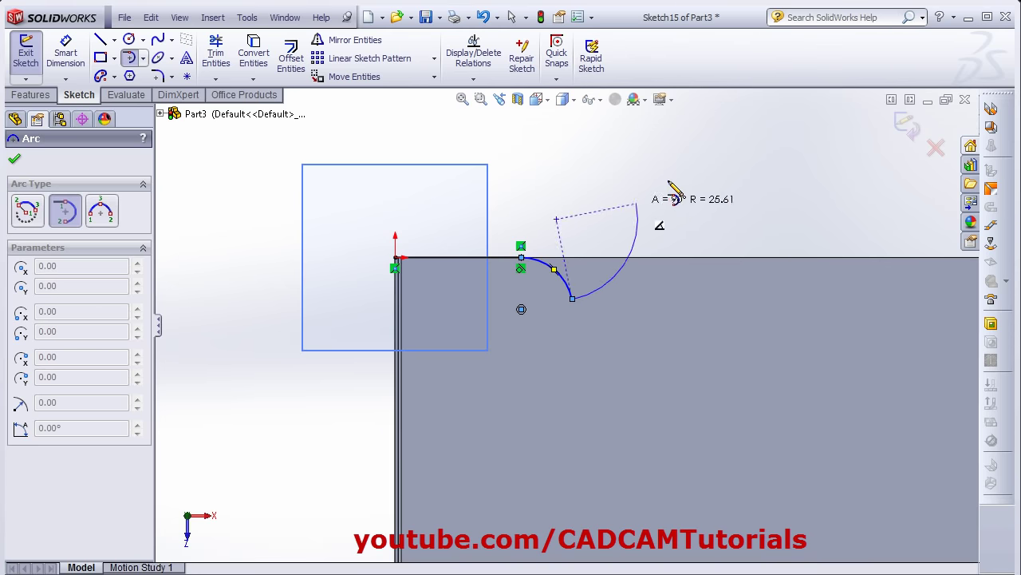
# Step: Finish the line-and-arc profile sketch and propagate the miter flange to the tangent edges along the adjacent long flange
pyautogui.press('Escape')
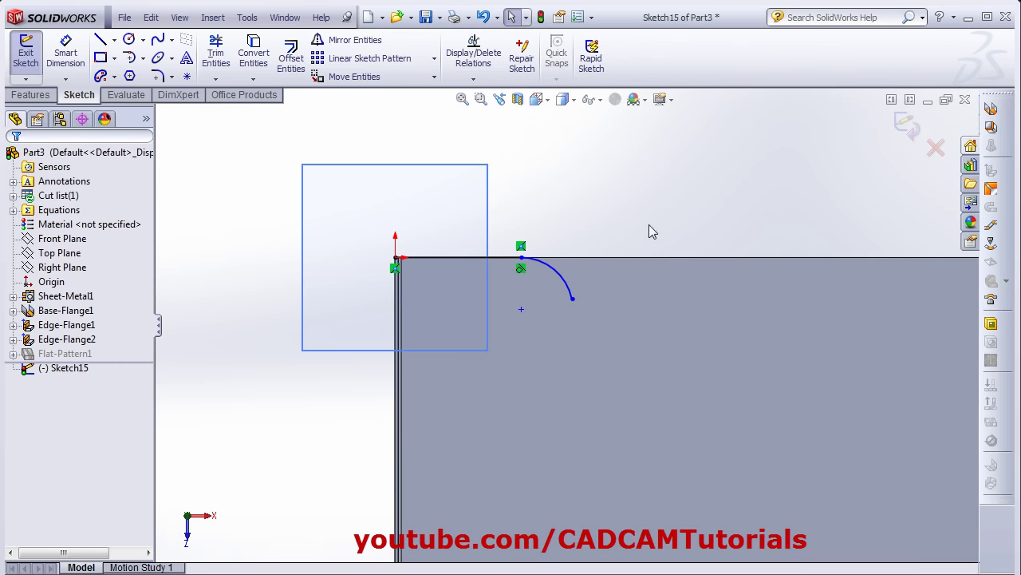
pyautogui.click(908, 140)
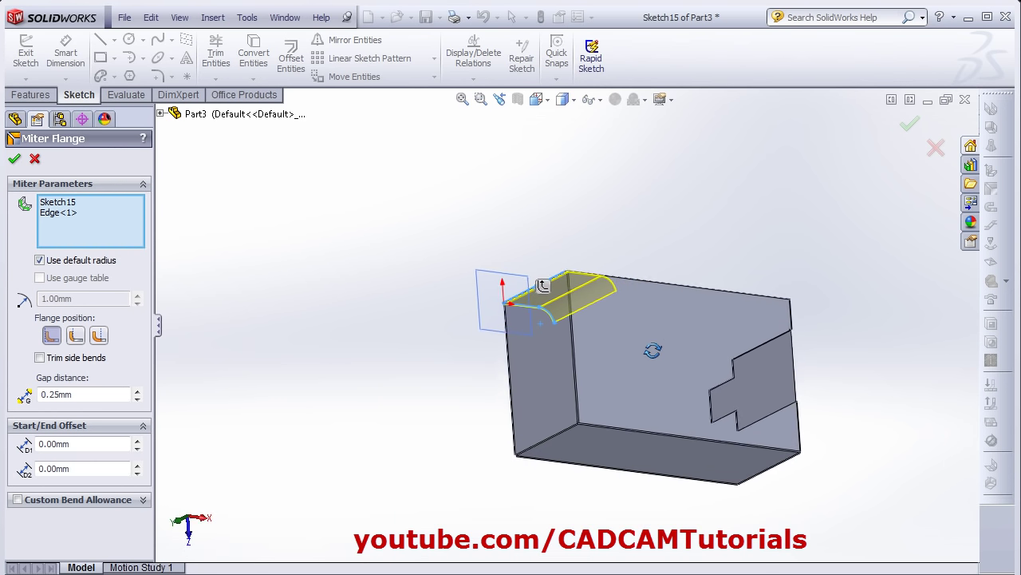
pyautogui.scroll(-2, 666, 254)
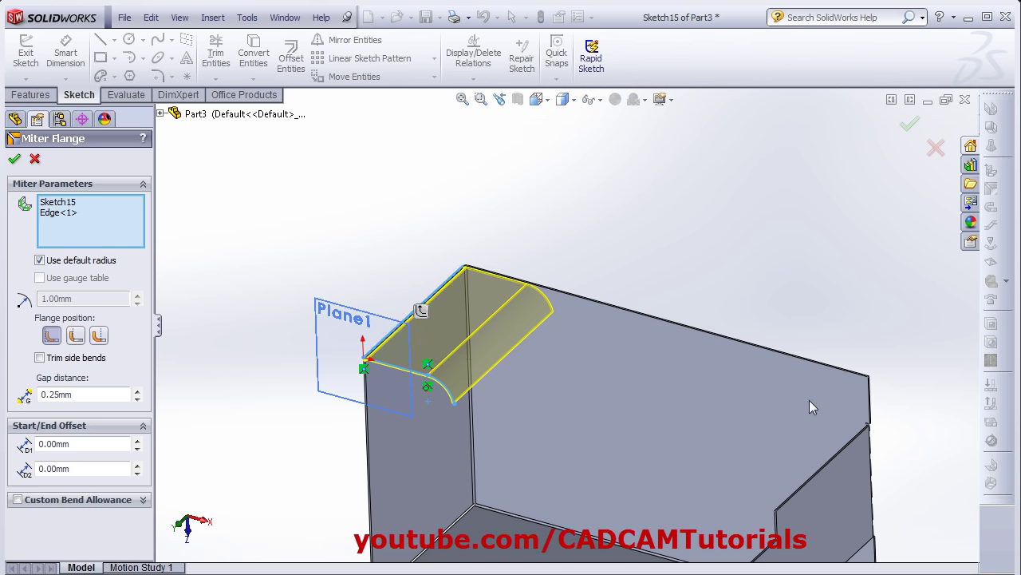
pyautogui.click(421, 310)
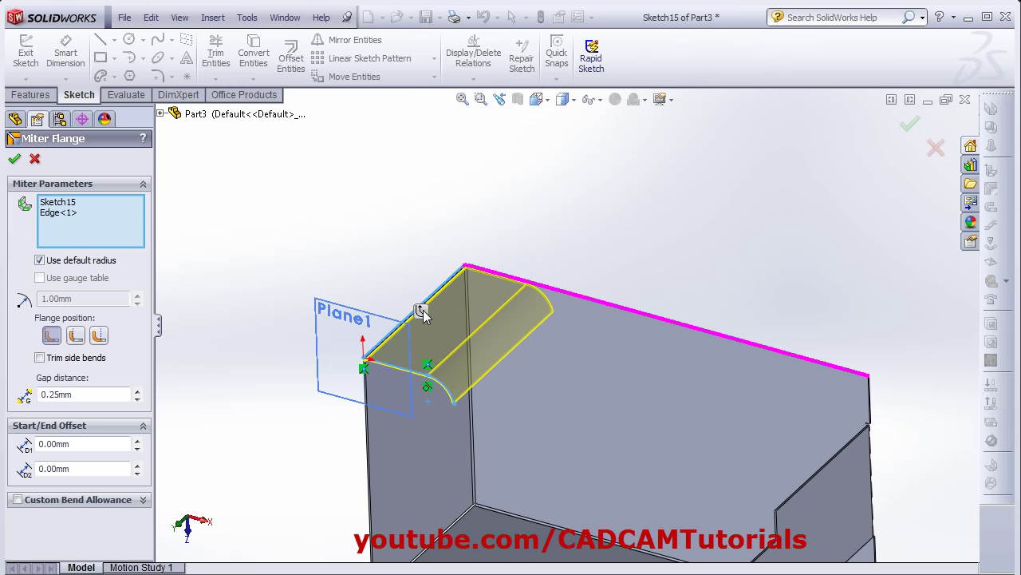
pyautogui.moveTo(585, 385); pyautogui.dragTo(460, 290, button='middle')
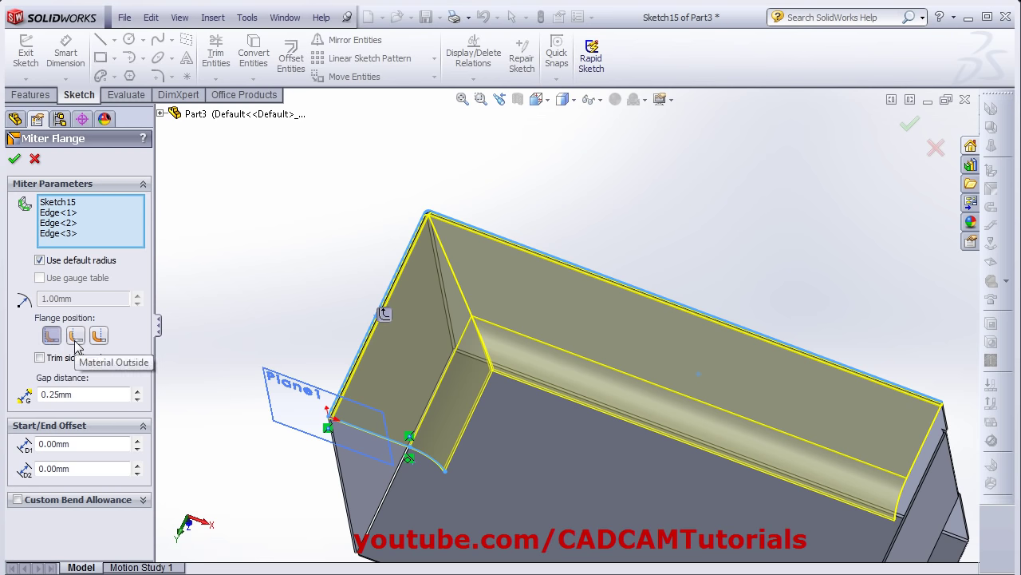
# Step: From the top view, try the Material Outside and Bend Outside positions for the miter flange, and return to Material Inside
pyautogui.click(536, 99)
pyautogui.click(561, 127)
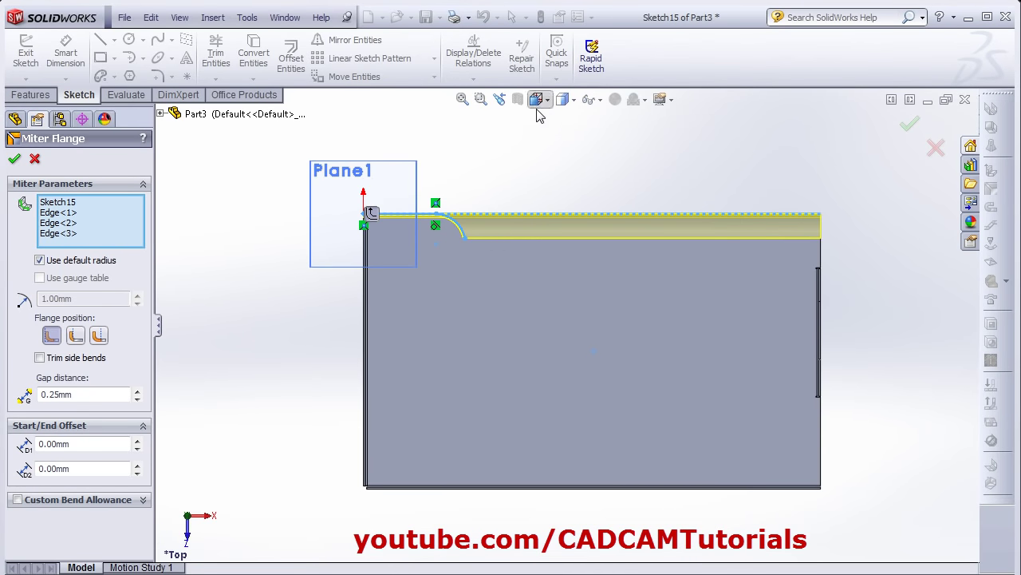
pyautogui.scroll(-4, 360, 240)
pyautogui.click(52, 338)
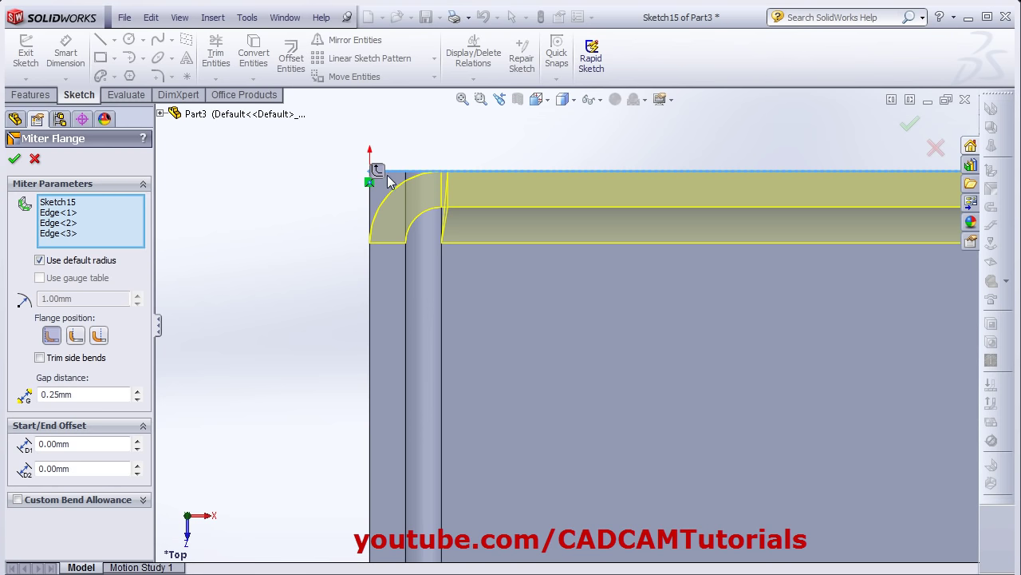
pyautogui.click(75, 336)
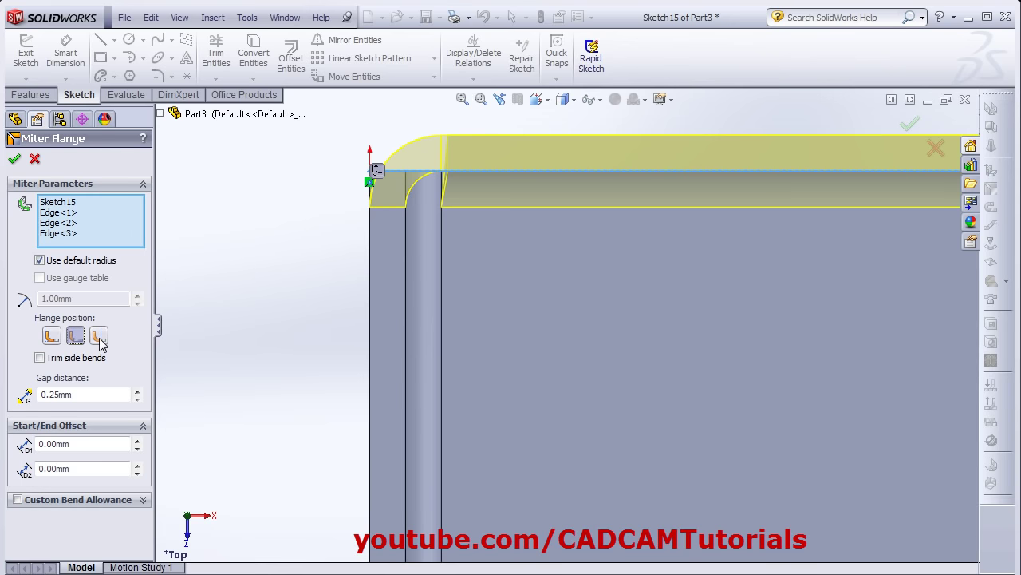
pyautogui.click(99, 336)
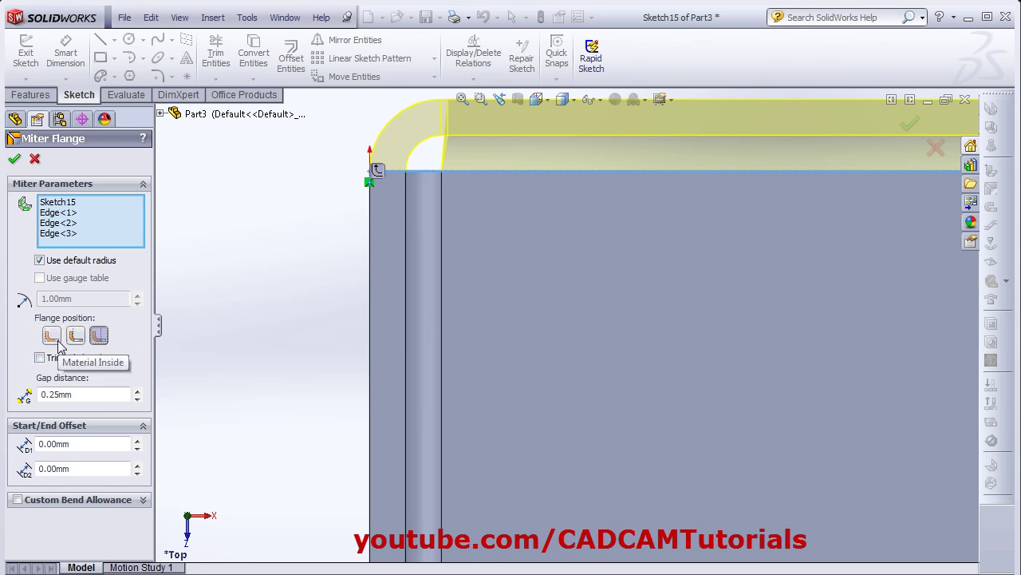
pyautogui.click(58, 340)
# Step: Set the miter flange's gap distance to 1 mm
pyautogui.moveTo(422, 398); pyautogui.dragTo(646, 465, button='middle')
pyautogui.scroll(-10, 645, 457)
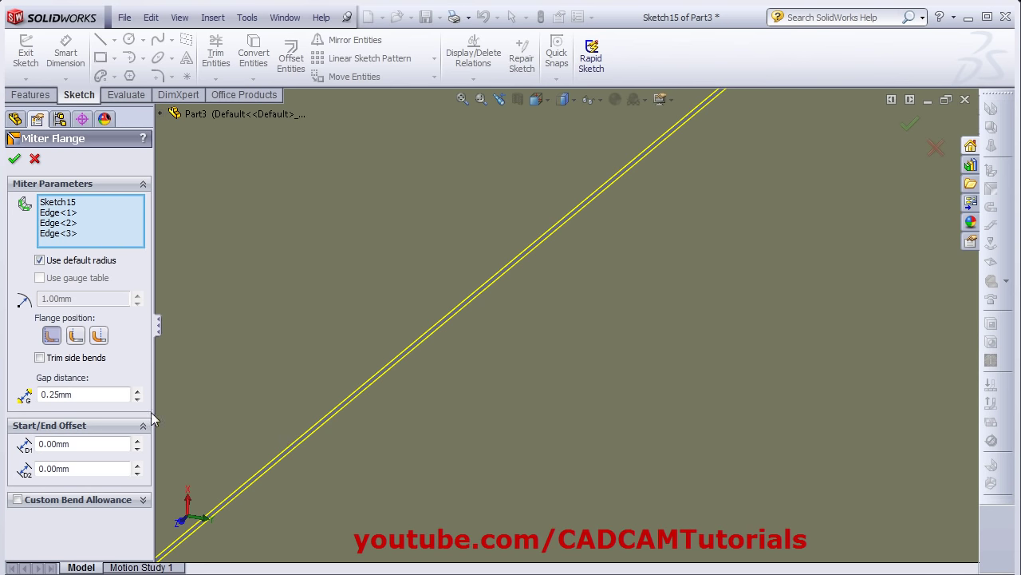
pyautogui.doubleClick(57, 394)
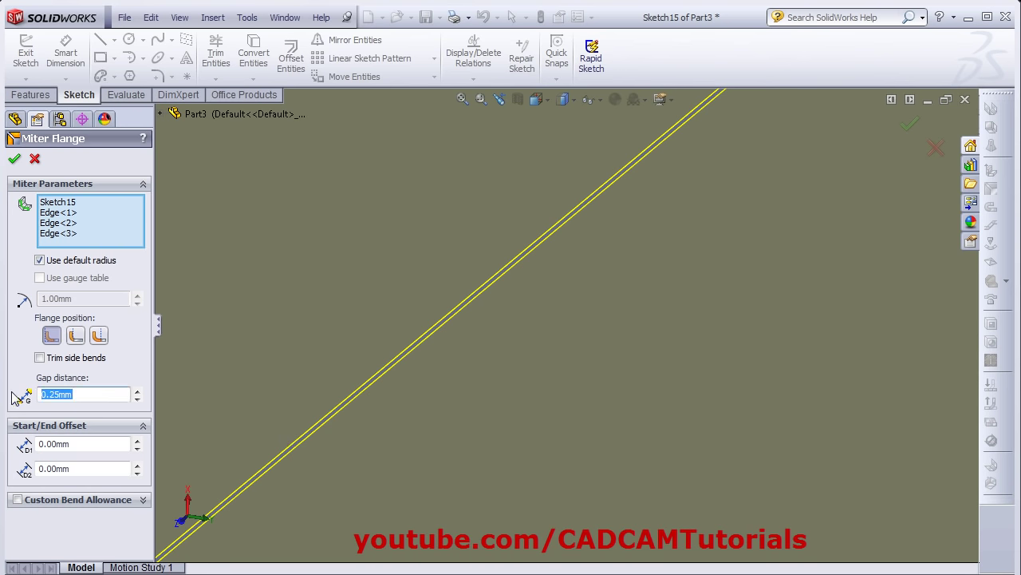
pyautogui.write('1')
pyautogui.press('Return')
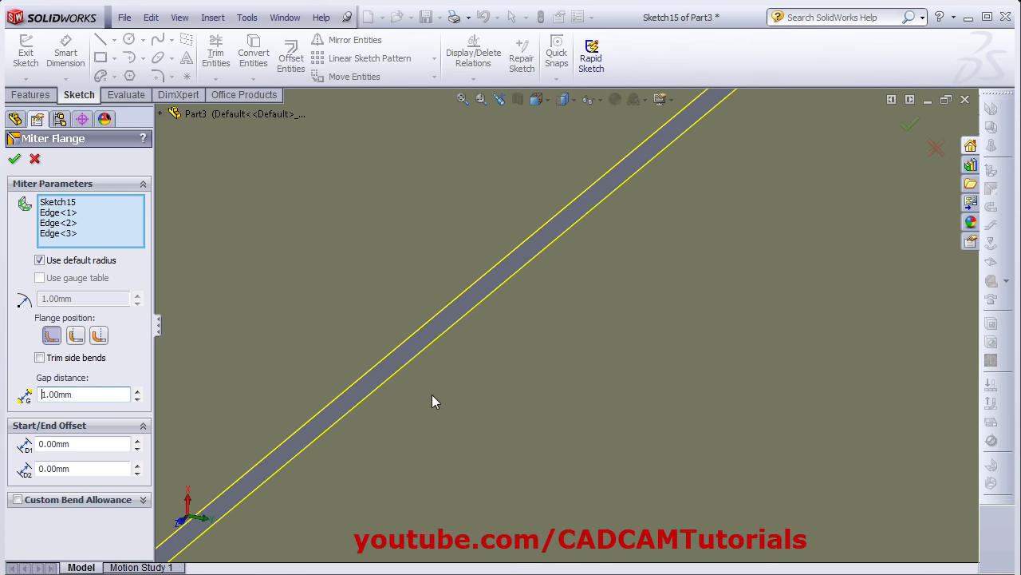
# Step: Set the miter flange's start offset to 10 mm and its end offset to 20 mm
pyautogui.scroll(5, 432, 394)
pyautogui.scroll(3, 256, 395)
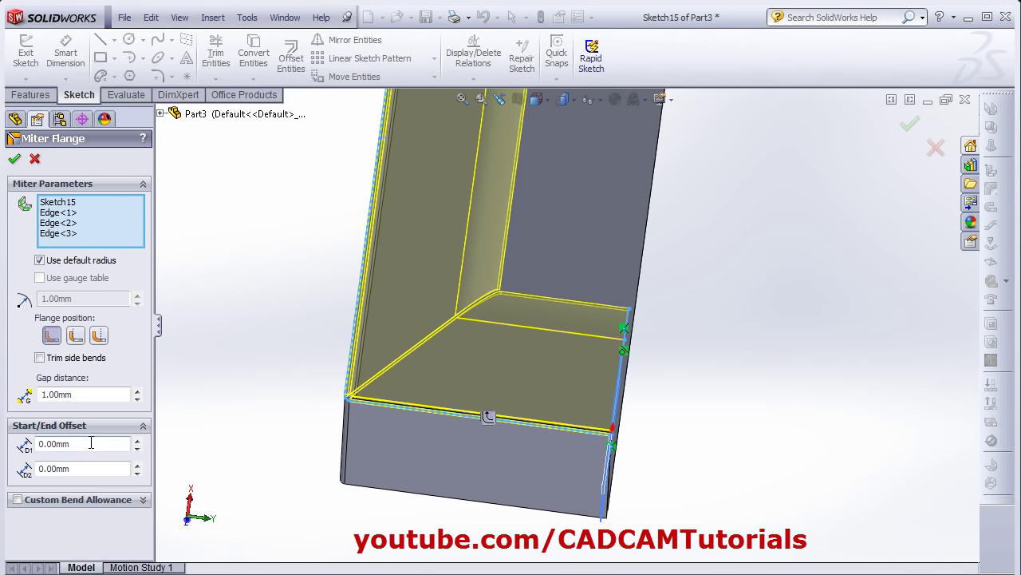
pyautogui.doubleClick(48, 444)
pyautogui.write('10')
pyautogui.press('Return')
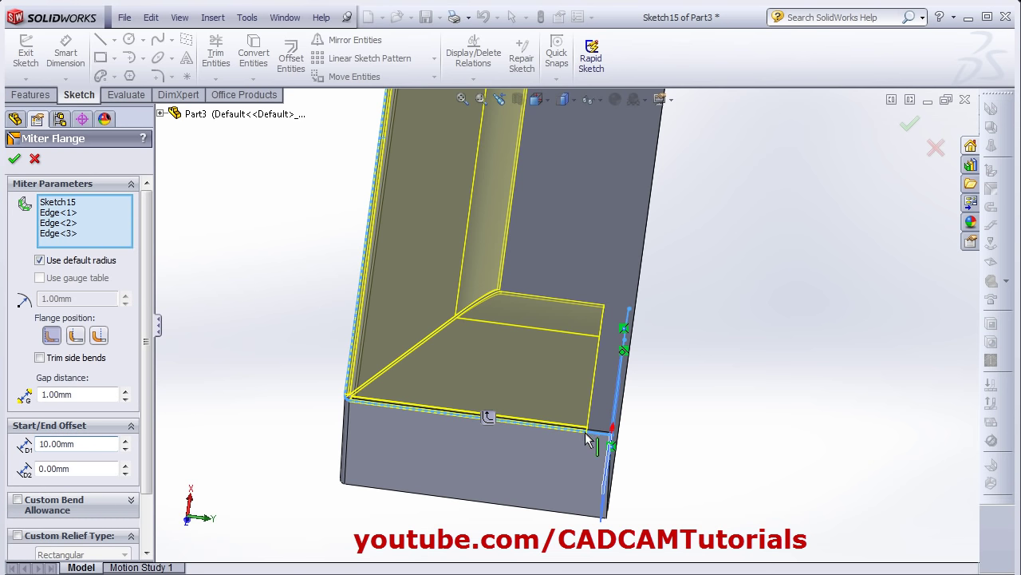
pyautogui.scroll(3, 347, 444)
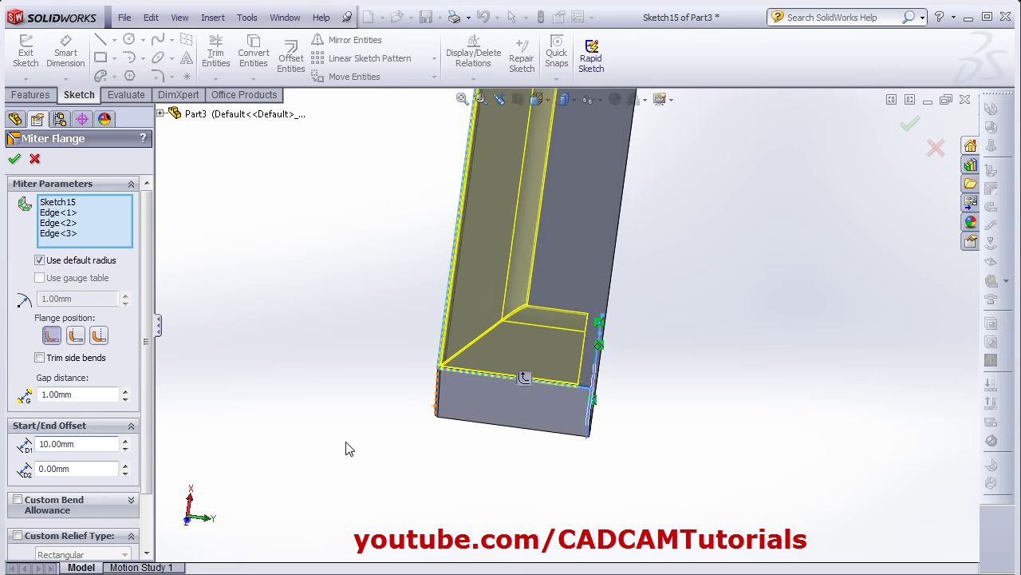
pyautogui.scroll(-5, 569, 175)
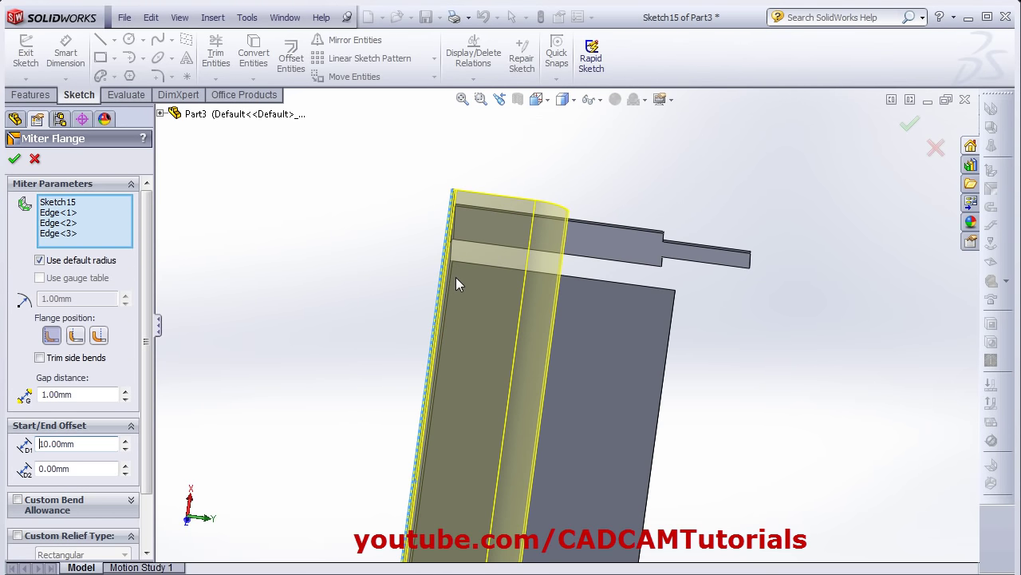
pyautogui.click(88, 468)
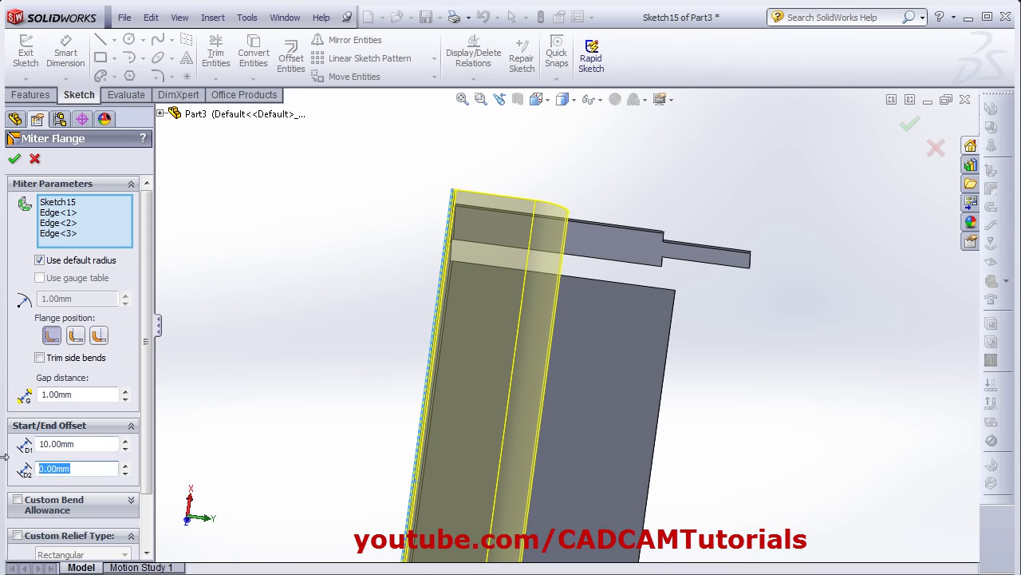
pyautogui.write('20')
pyautogui.press('Return')
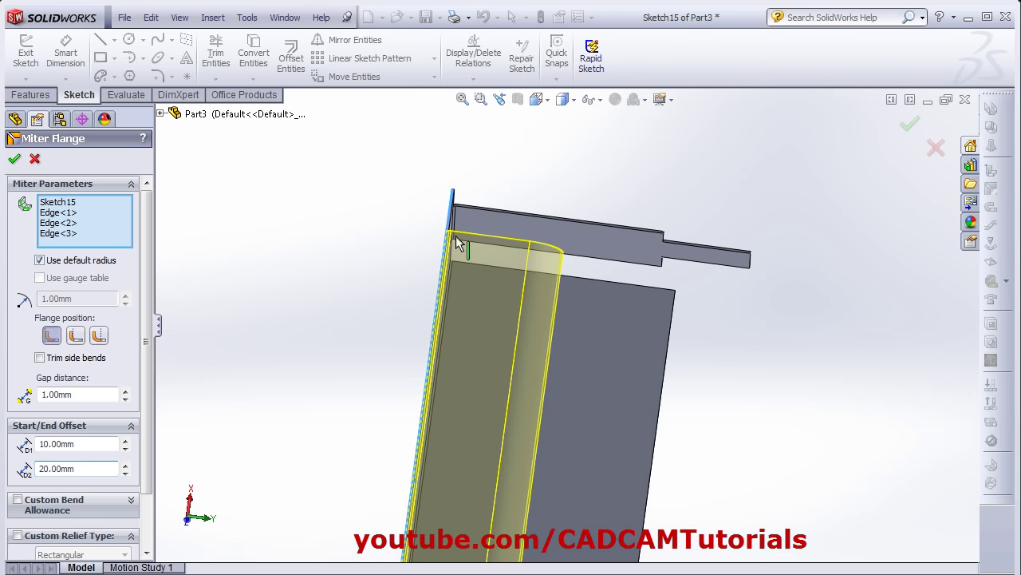
# Step: Look through the custom bend allowance and relief type settings, and accept the miter flange
pyautogui.scroll(-3, 504, 348)
pyautogui.moveTo(548, 551); pyautogui.dragTo(536, 467, button='middle')
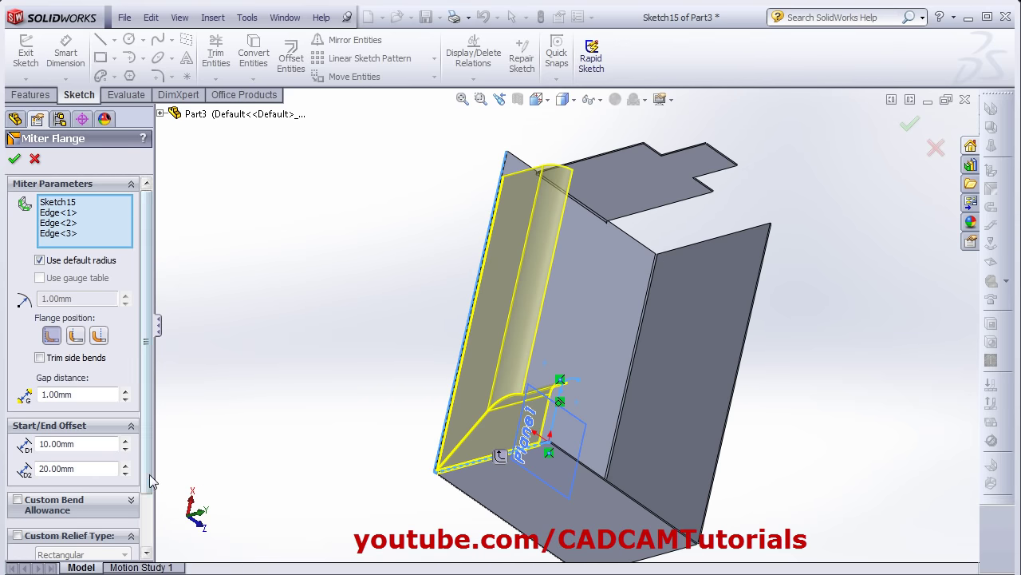
pyautogui.scroll(-3, 109, 547)
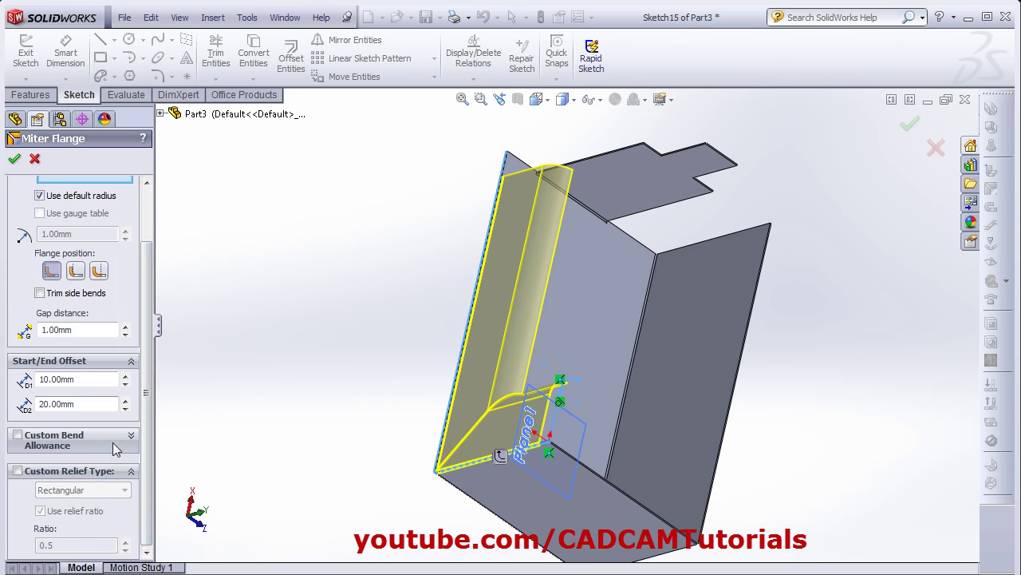
pyautogui.moveTo(146, 450); pyautogui.dragTo(148, 335)
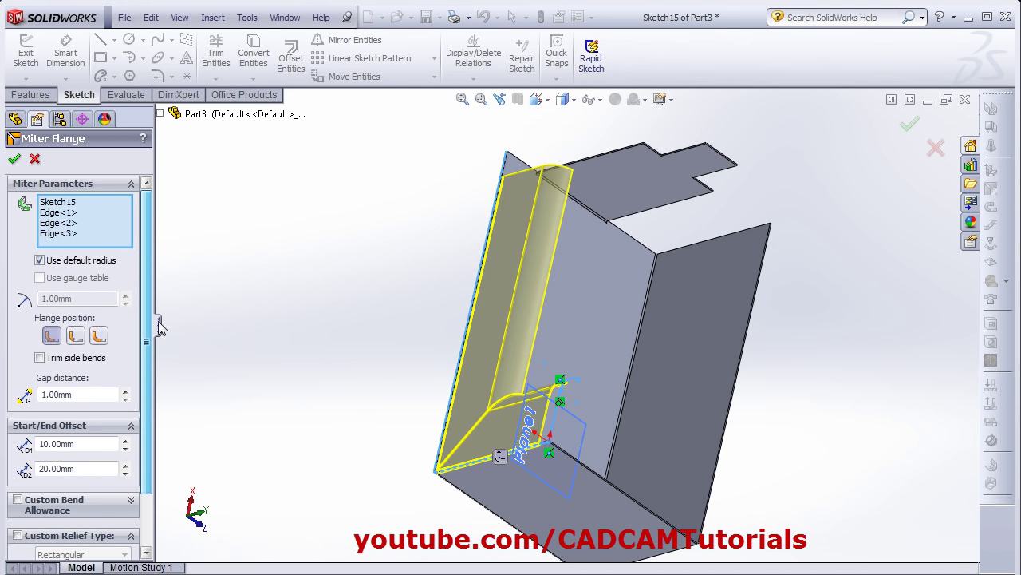
pyautogui.click(14, 161)
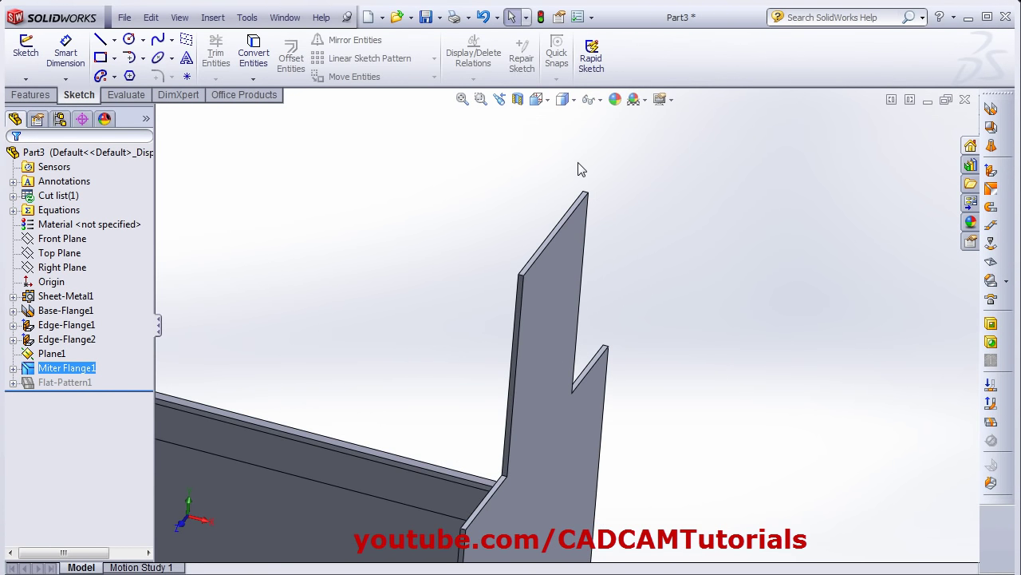
# Step: Start a hem on the top edge of the stepped tab and set its position to Bend Outside
pyautogui.scroll(-3, 582, 170)
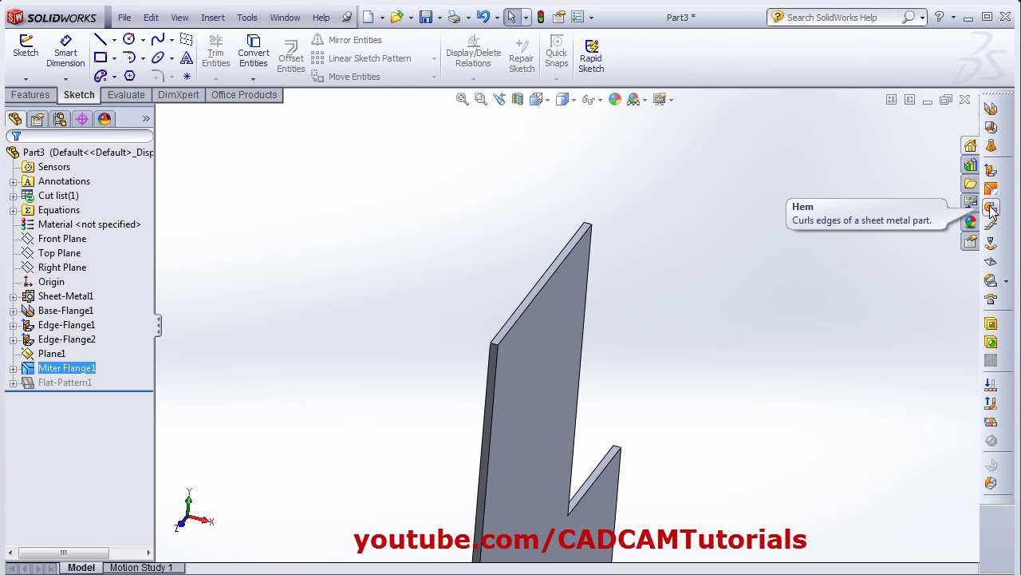
pyautogui.click(992, 208)
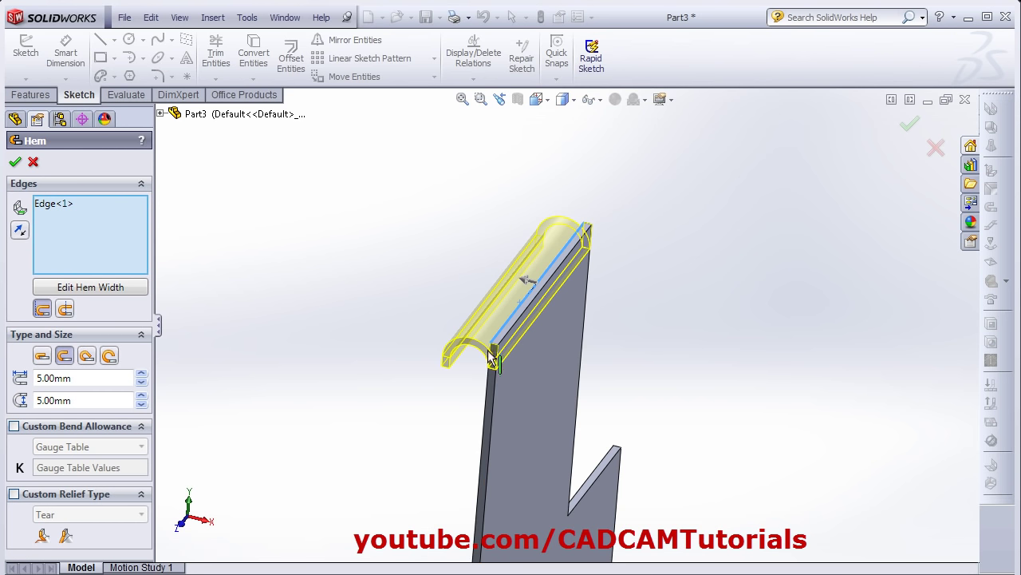
pyautogui.click(66, 311)
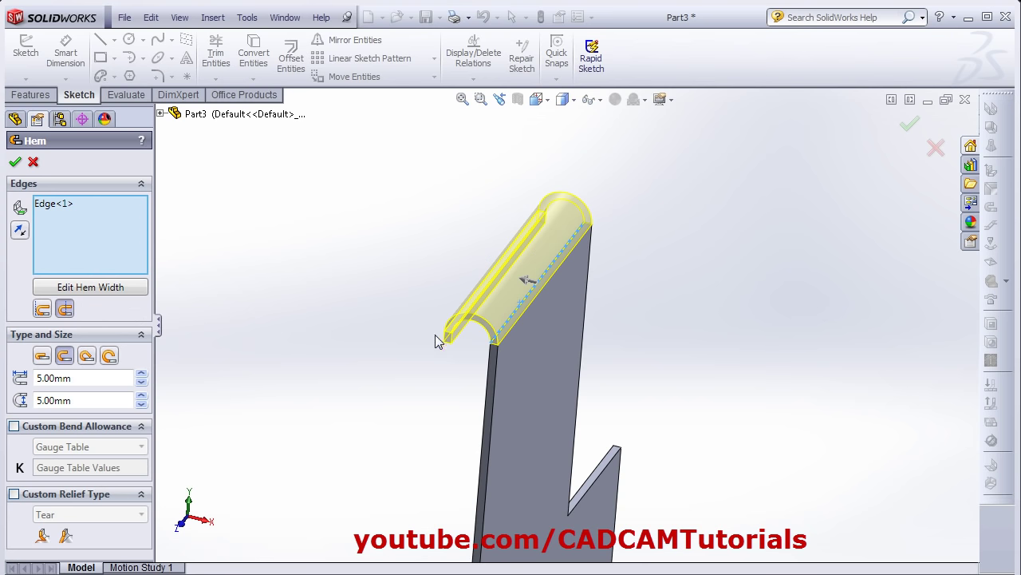
# Step: Try a closed hem on the tab edge with a length of 10 mm
pyautogui.scroll(-5, 485, 315)
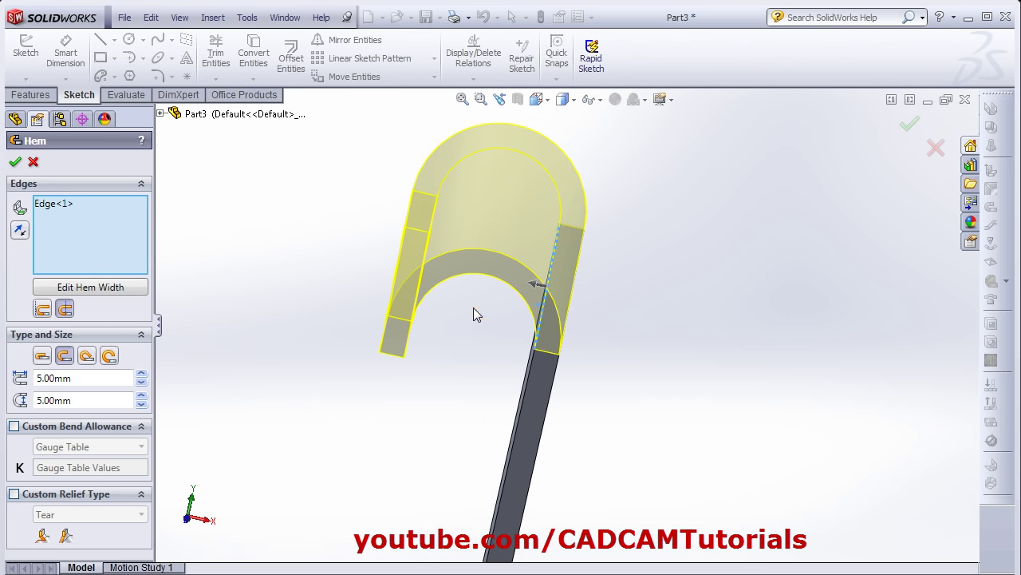
pyautogui.click(43, 357)
pyautogui.moveTo(375, 468); pyautogui.dragTo(534, 353, button='middle')
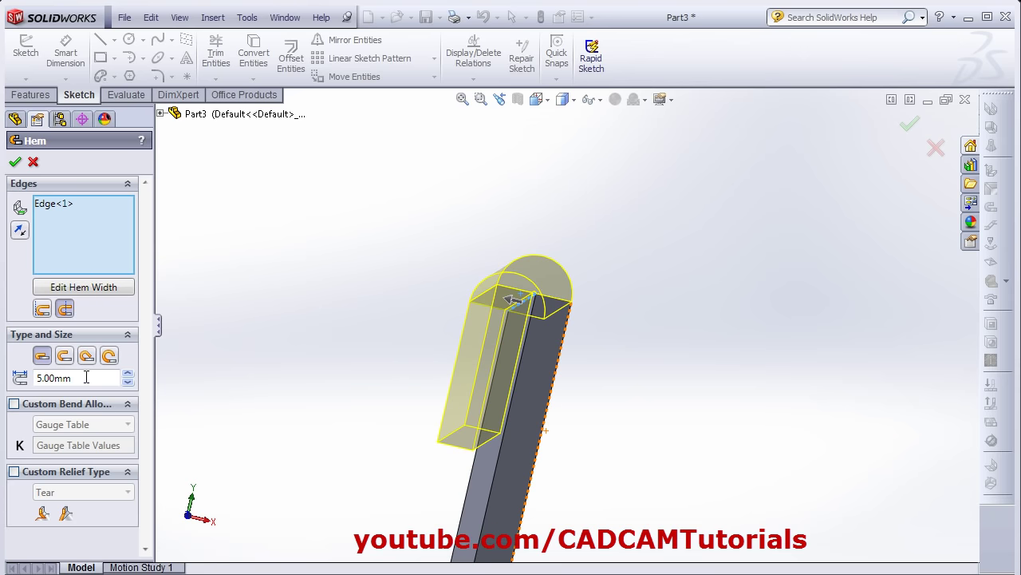
pyautogui.moveTo(85, 378); pyautogui.dragTo(28, 372)
pyautogui.write('10')
pyautogui.press('Return')
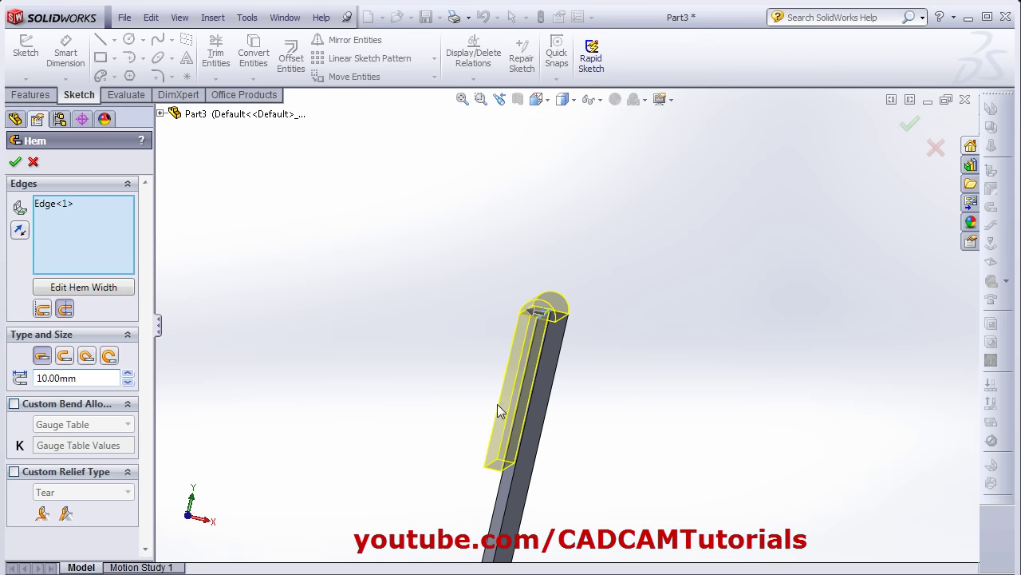
# Step: Try an open hem on the tab edge with a gap distance of 3 mm
pyautogui.click(64, 356)
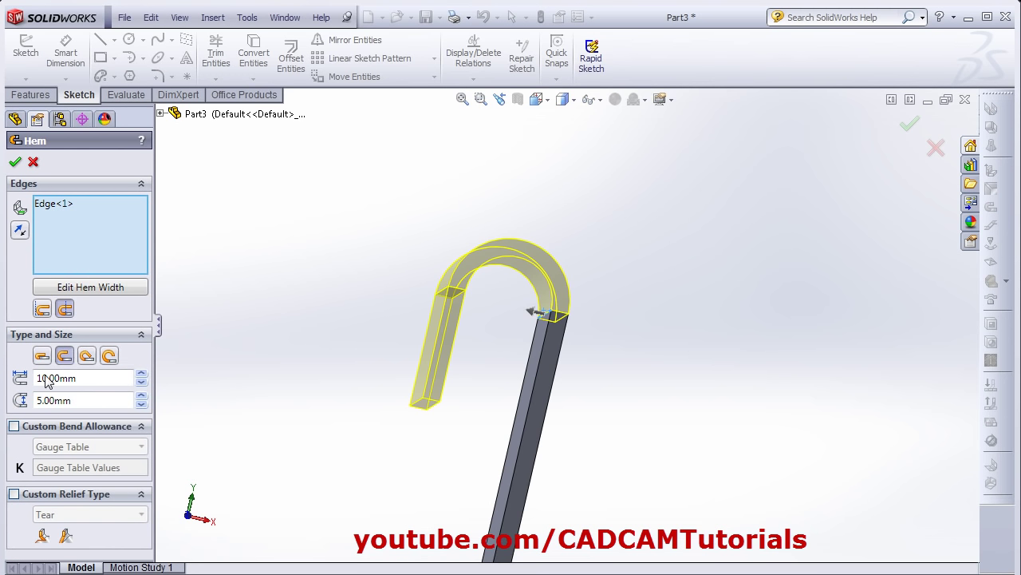
pyautogui.click(85, 398)
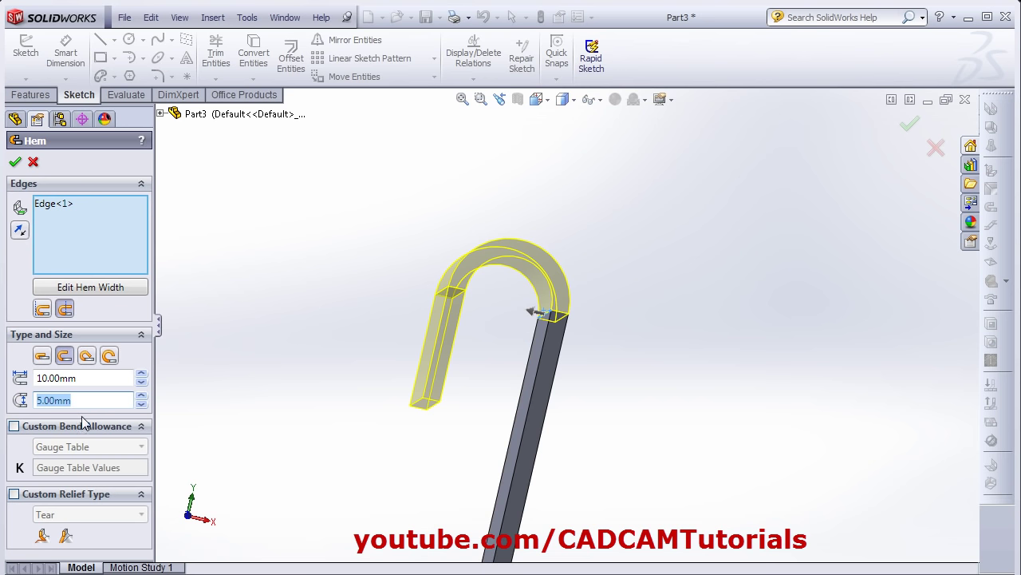
pyautogui.write('3')
pyautogui.press('Return')
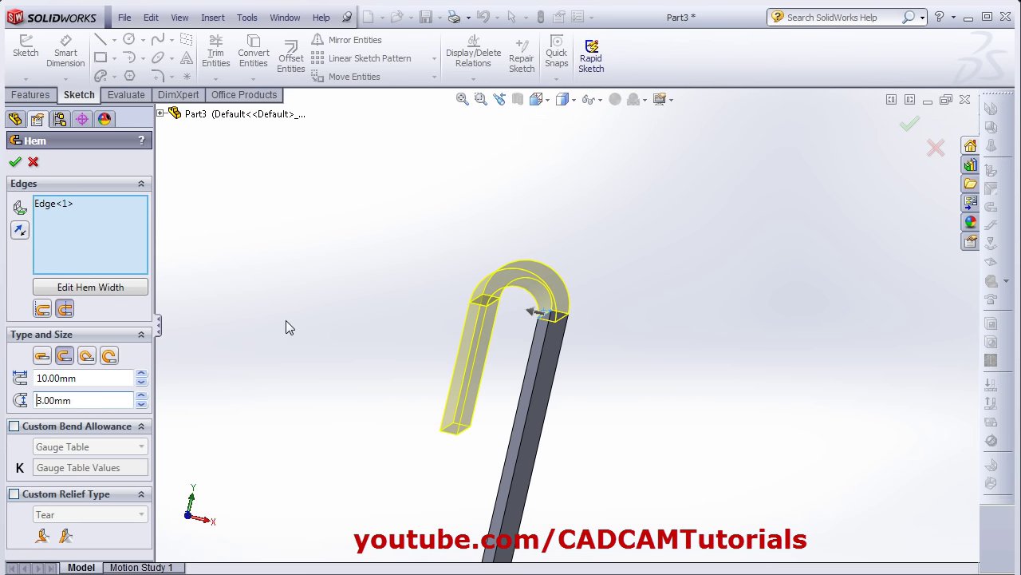
# Step: Change the hem to the Teardrop type, try an angle of 250 degrees, and set it to 210 degrees
pyautogui.click(86, 356)
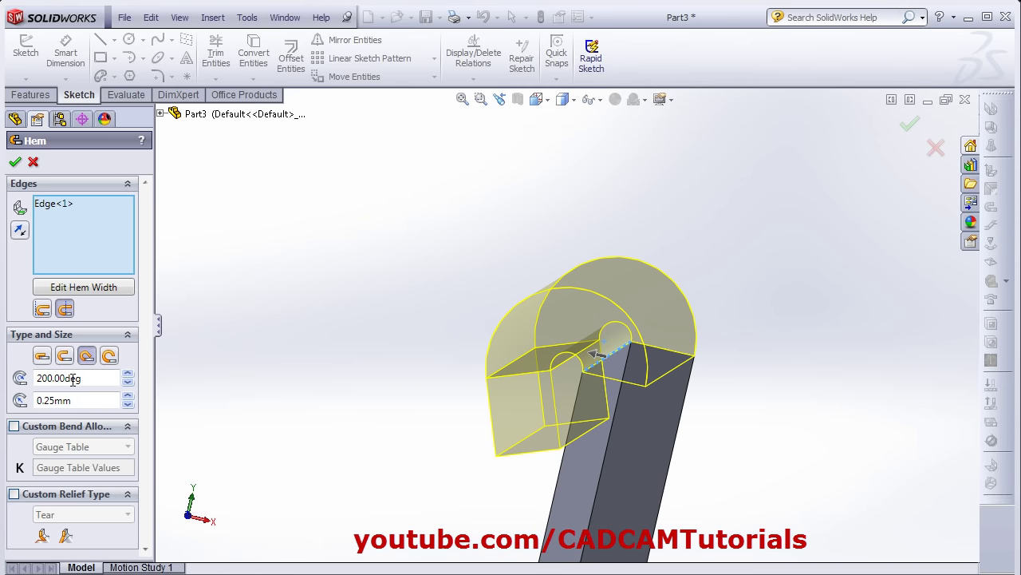
pyautogui.click(74, 379)
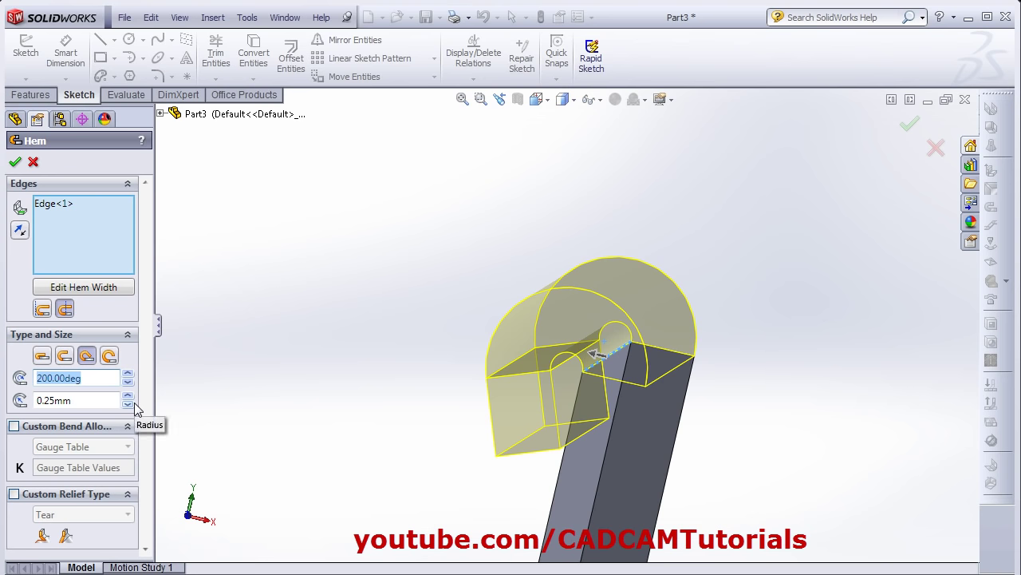
pyautogui.write('250')
pyautogui.press('Return')
pyautogui.click(47, 378)
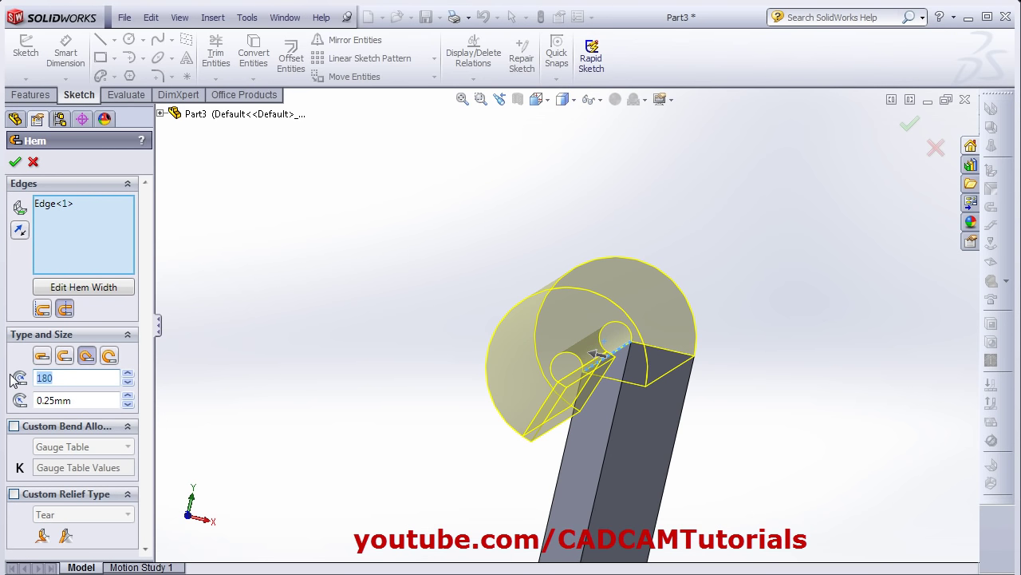
pyautogui.write('210')
pyautogui.press('Return')
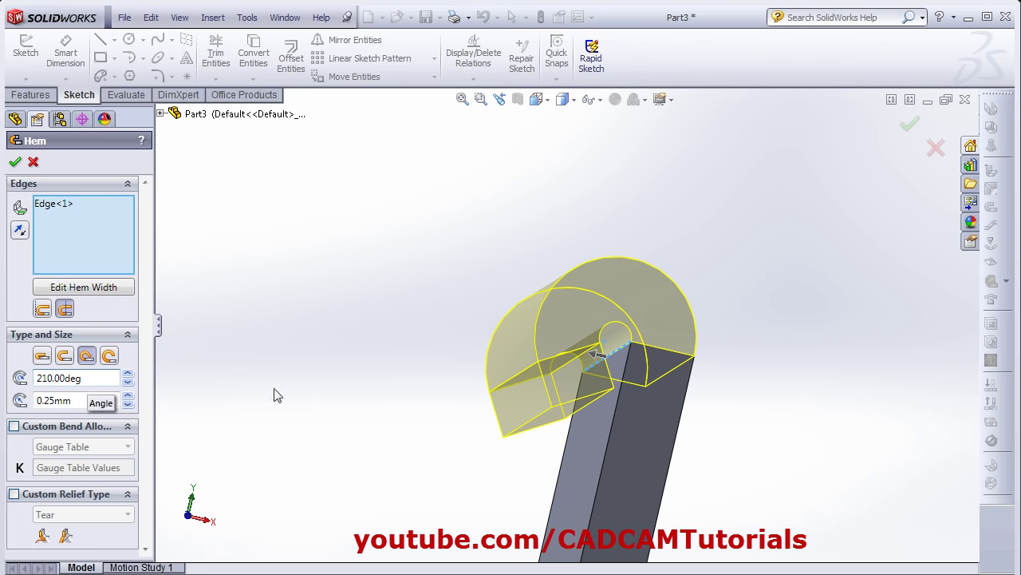
# Step: Try a radius of 1 mm for the teardrop hem
pyautogui.click(79, 403)
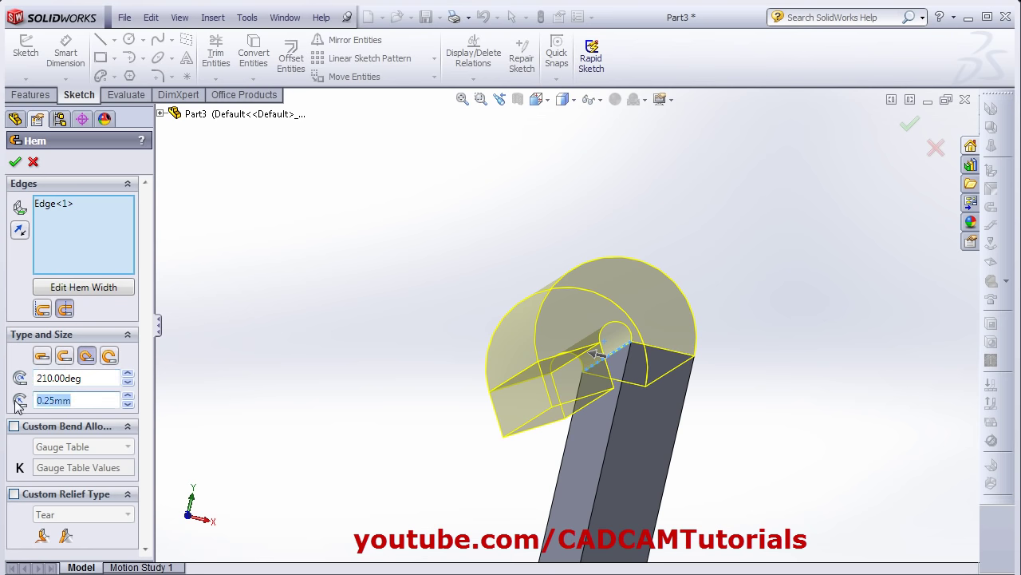
pyautogui.write('1')
pyautogui.press('Return')
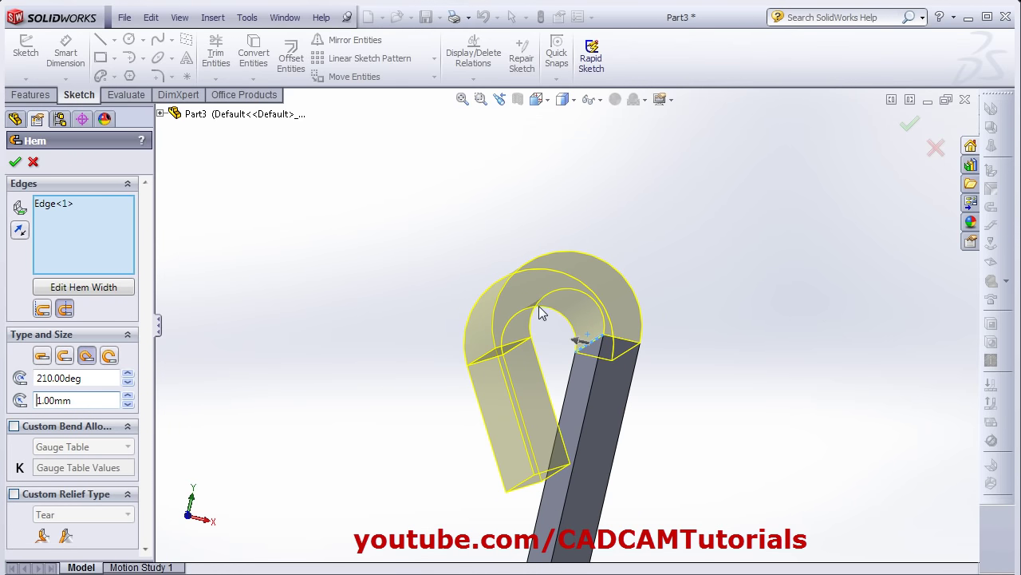
# Step: Change the hem to the Rolled type, try an angle of 270 degrees, and set it to 300 degrees
pyautogui.click(109, 356)
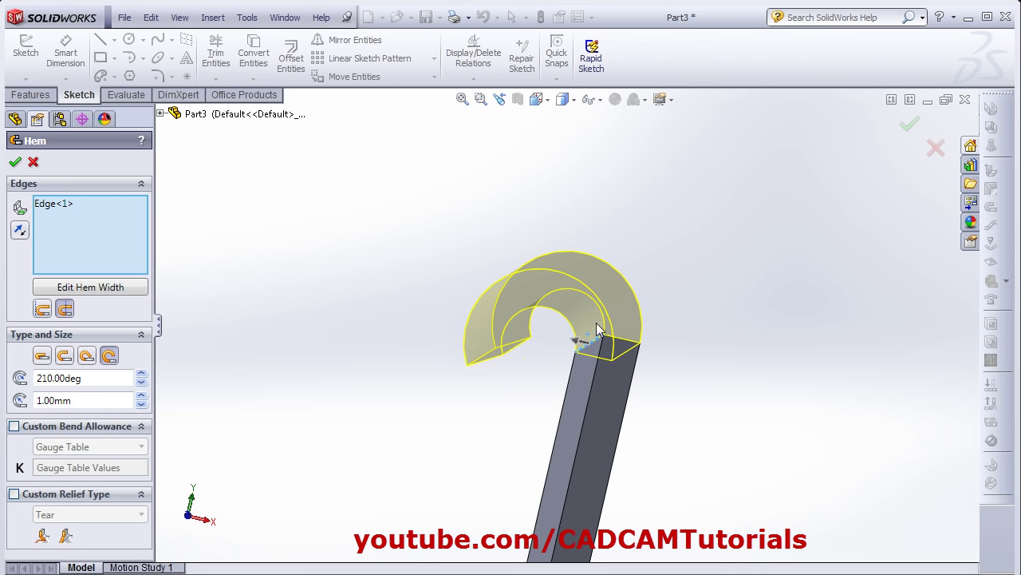
pyautogui.doubleClick(105, 377)
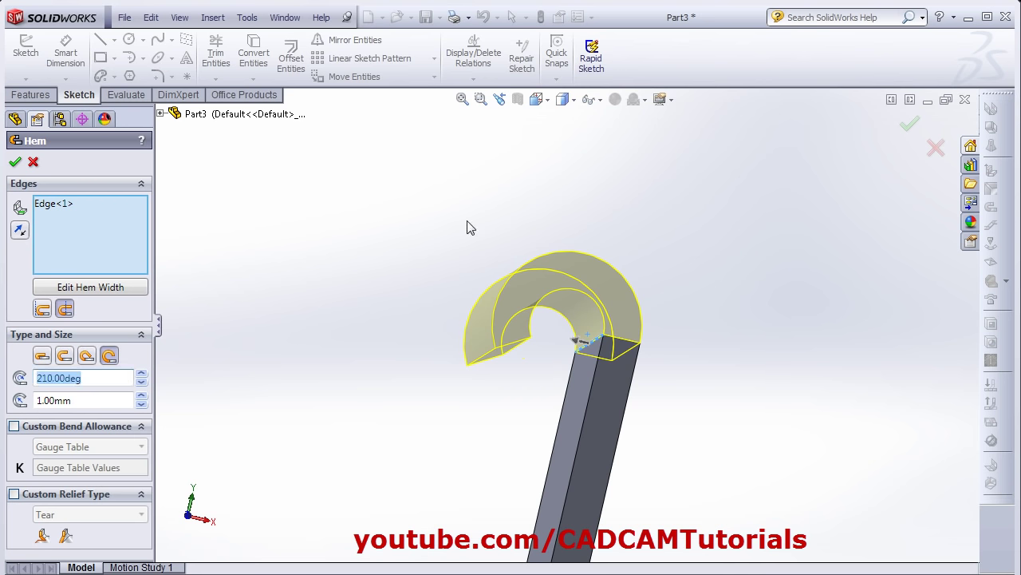
pyautogui.write('270')
pyautogui.press('Return')
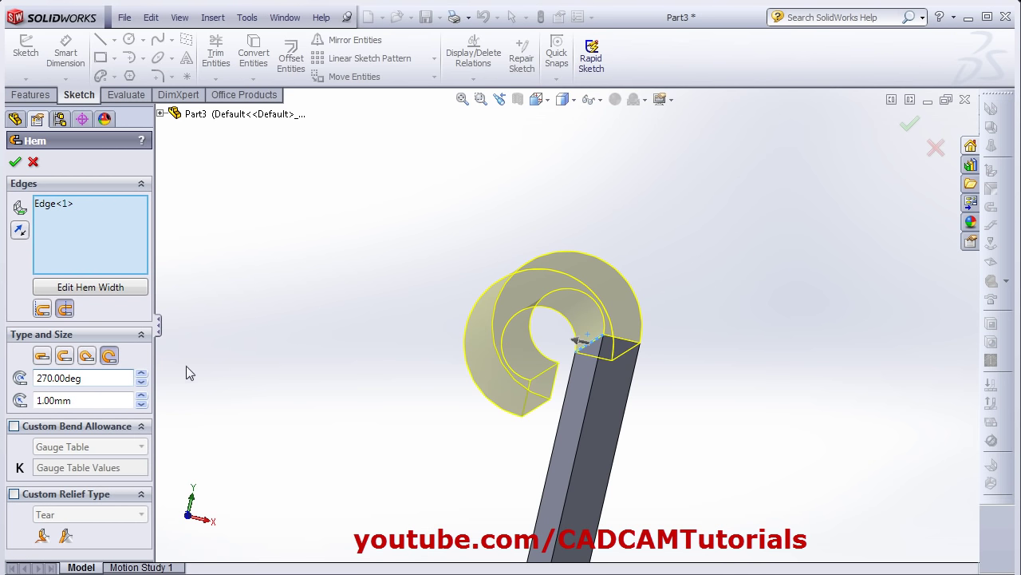
pyautogui.doubleClick(101, 377)
pyautogui.write('300')
pyautogui.press('Return')
pyautogui.moveTo(574, 406); pyautogui.dragTo(522, 388, button='middle')
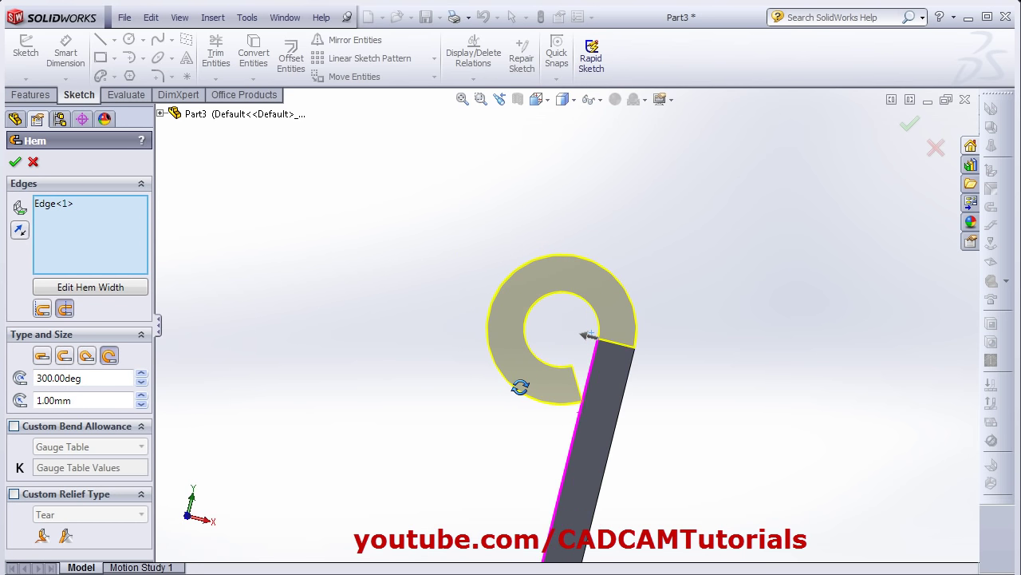
# Step: Set the rolled hem's radius to 2 mm and reverse its direction to the opposite side of the tab
pyautogui.doubleClick(81, 401)
pyautogui.write('2')
pyautogui.press('Return')
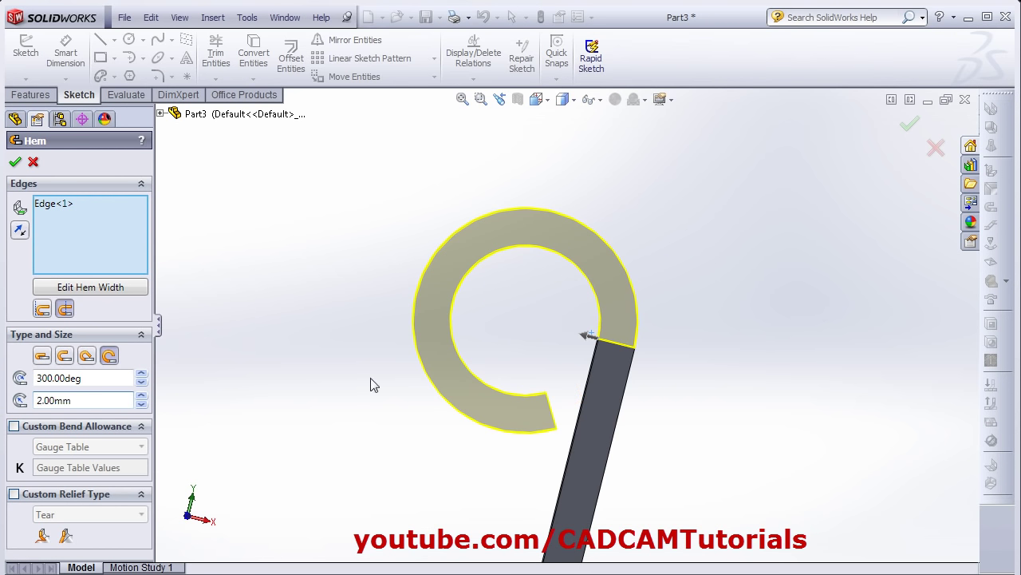
pyautogui.press('z')
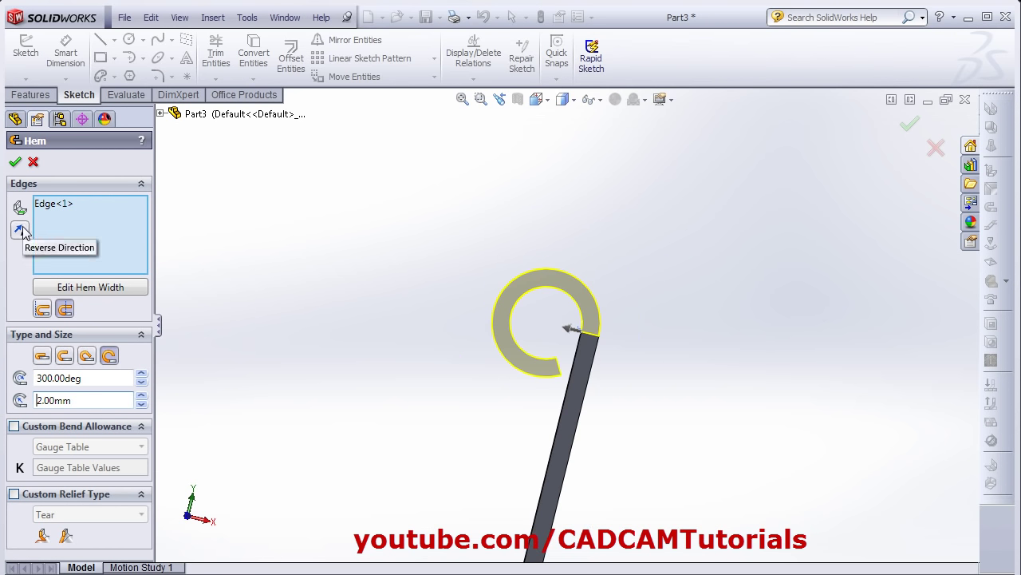
pyautogui.click(21, 231)
pyautogui.click(21, 231)
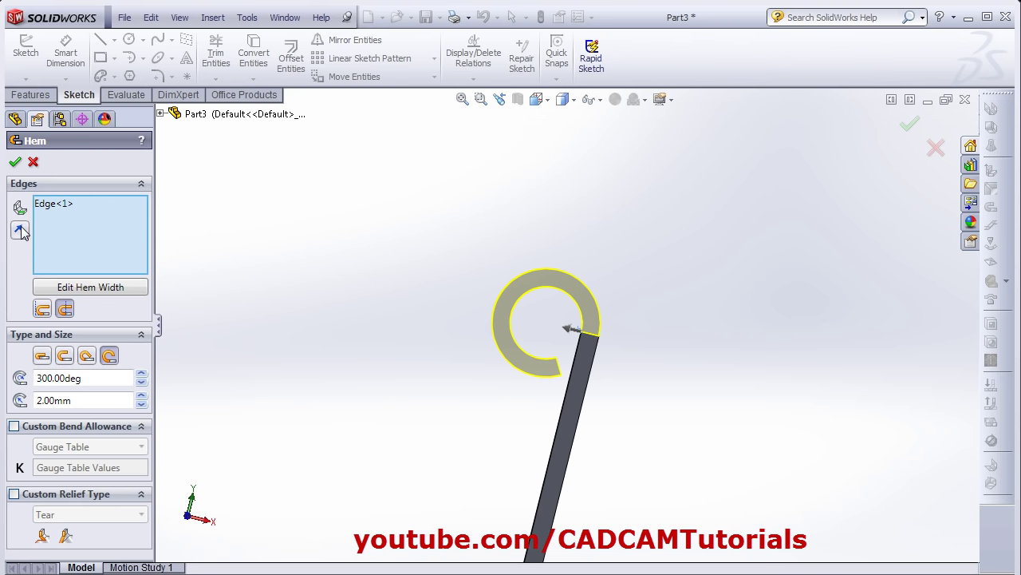
pyautogui.click(21, 231)
pyautogui.moveTo(456, 412); pyautogui.dragTo(812, 303, button='middle')
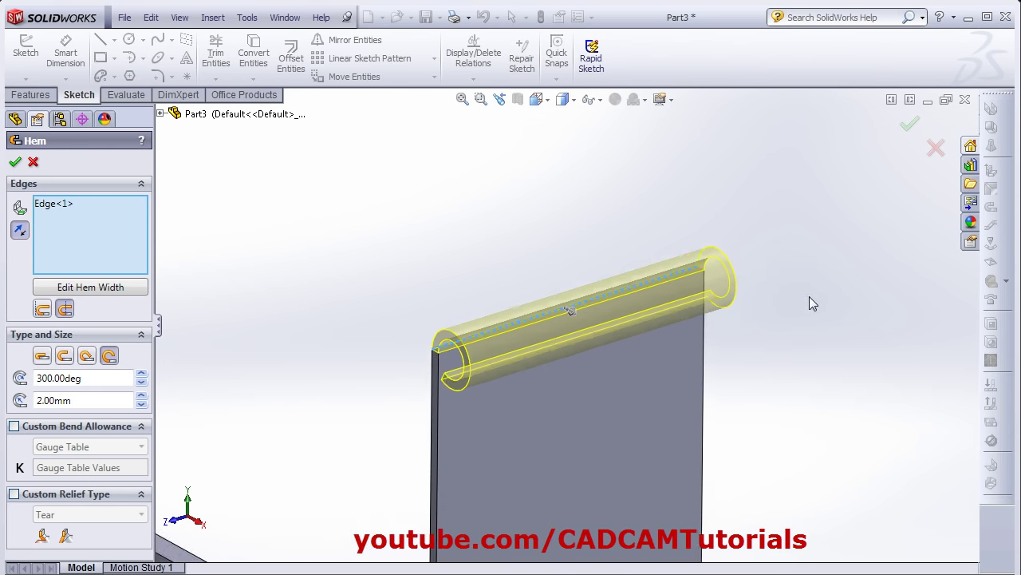
# Step: Edit the hem width profile, moving both line ends inward along the tab edge, about 7.7 mm and 9.7 mm from the corners
pyautogui.click(82, 289)
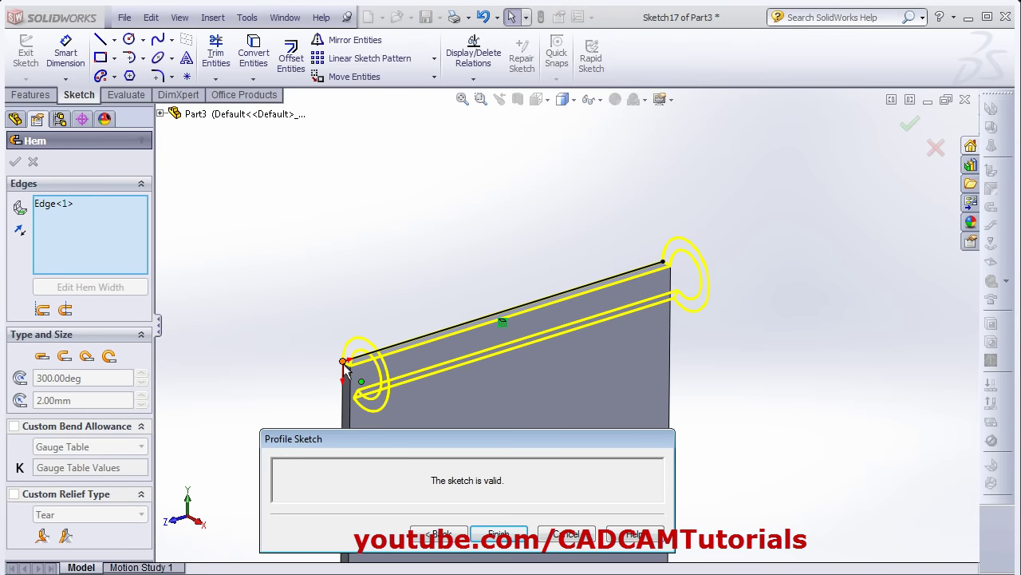
pyautogui.click(343, 362)
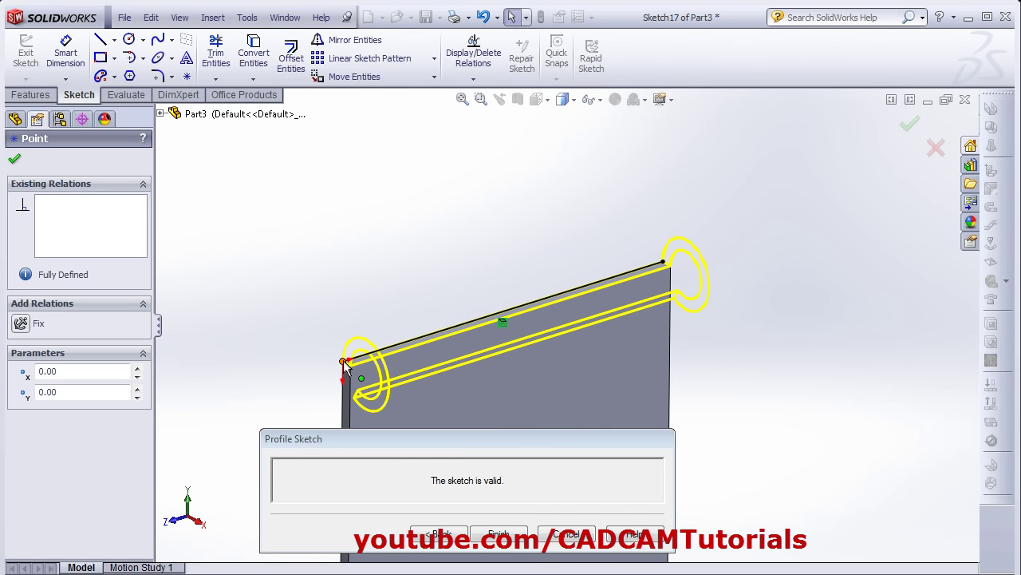
pyautogui.moveTo(344, 365); pyautogui.dragTo(420, 338)
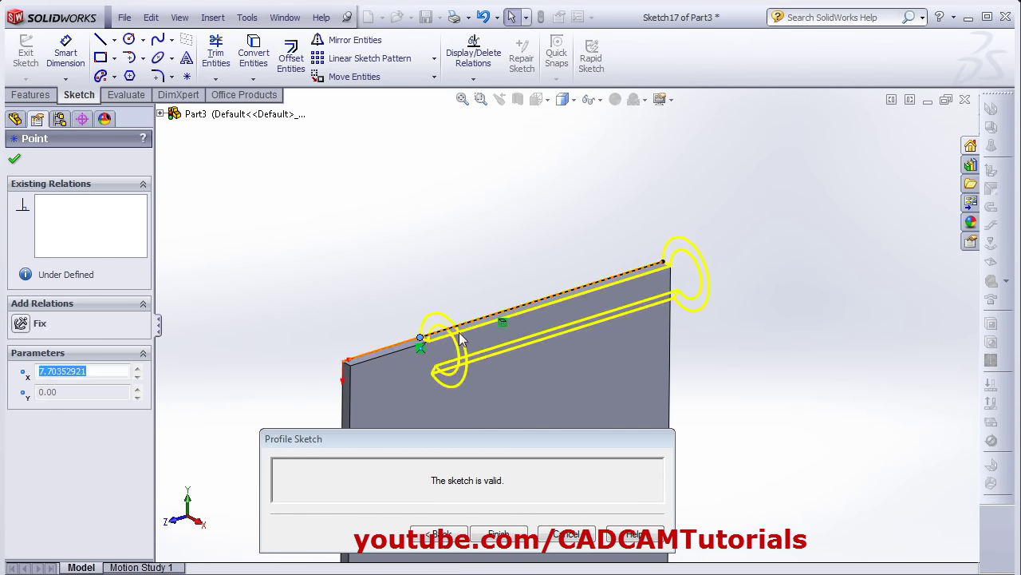
pyautogui.click(661, 260)
pyautogui.moveTo(662, 260); pyautogui.dragTo(565, 292)
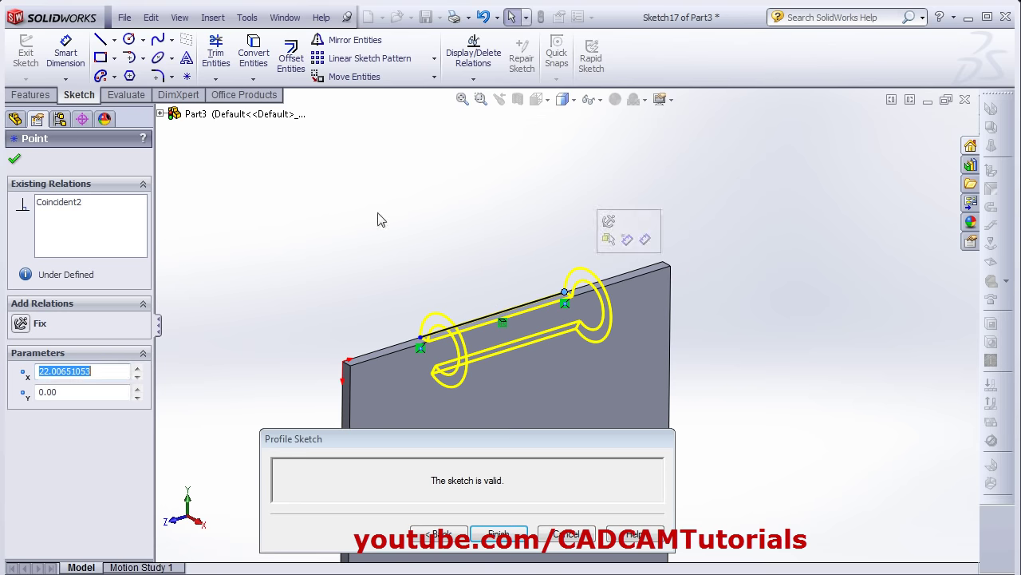
# Step: Dimension the hem line's near end 5 mm from the tab corner at the sketch origin
pyautogui.click(66, 51)
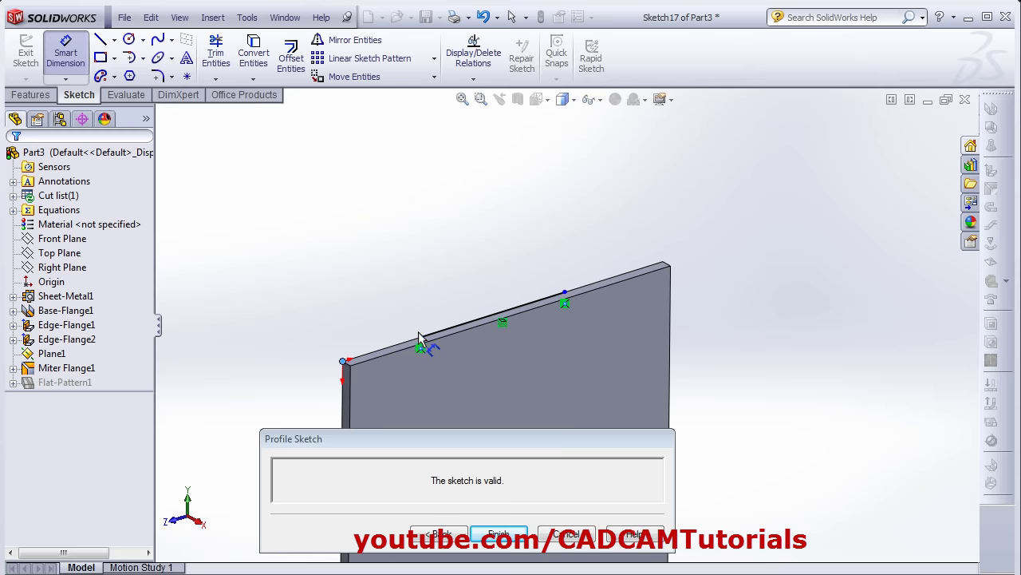
pyautogui.click(420, 339)
pyautogui.click(343, 362)
pyautogui.click(383, 299)
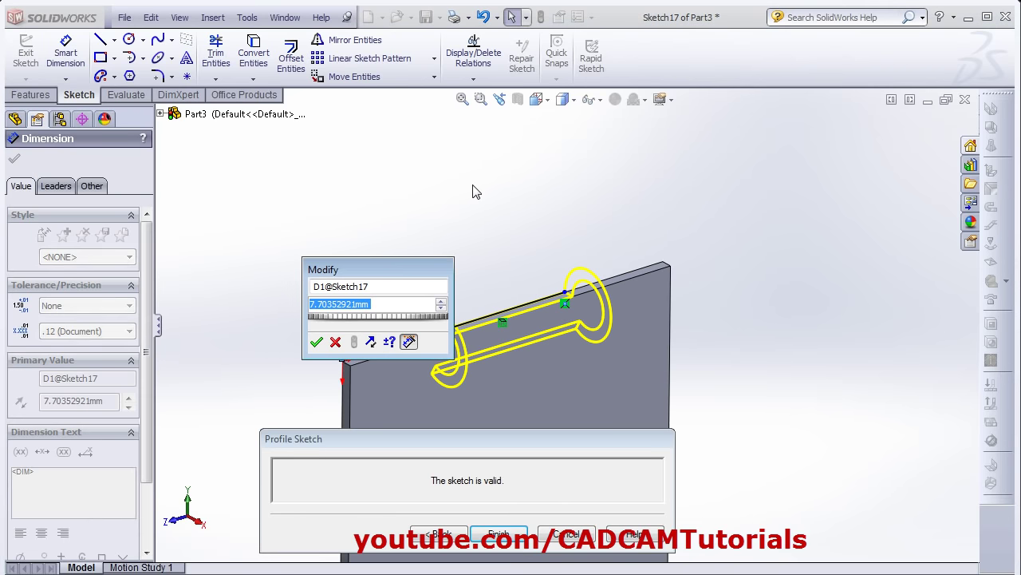
pyautogui.write('5')
pyautogui.press('Return')
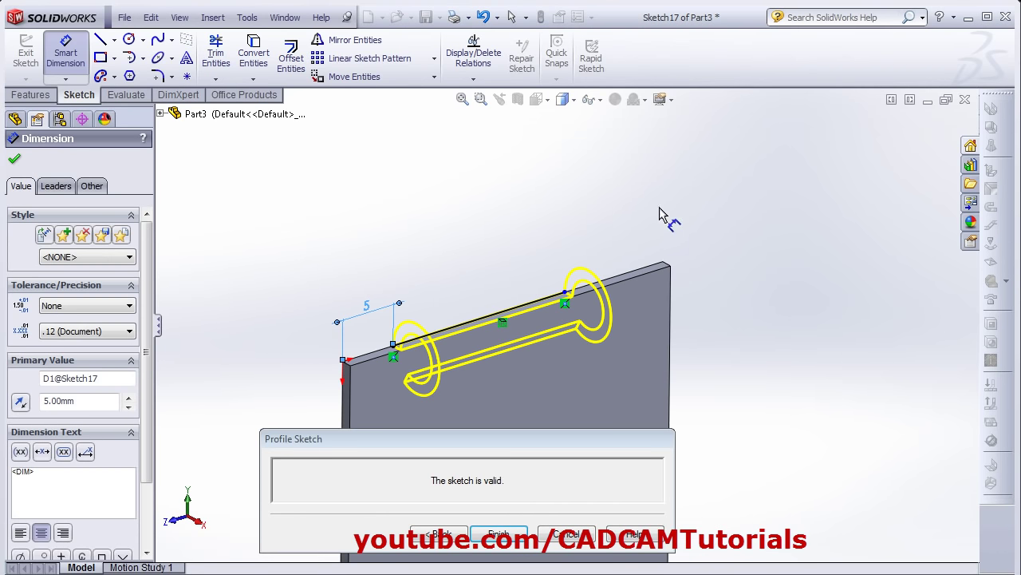
# Step: Dimension the hem line's other end 10 mm from the opposite tab corner and finish the hem
pyautogui.click(664, 259)
pyautogui.click(568, 294)
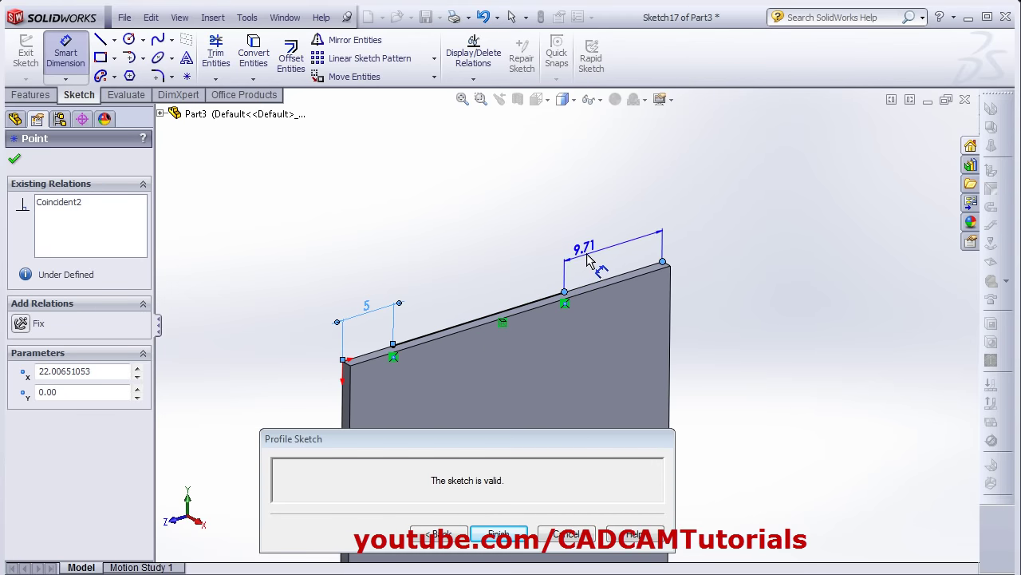
pyautogui.click(587, 253)
pyautogui.press('Return')
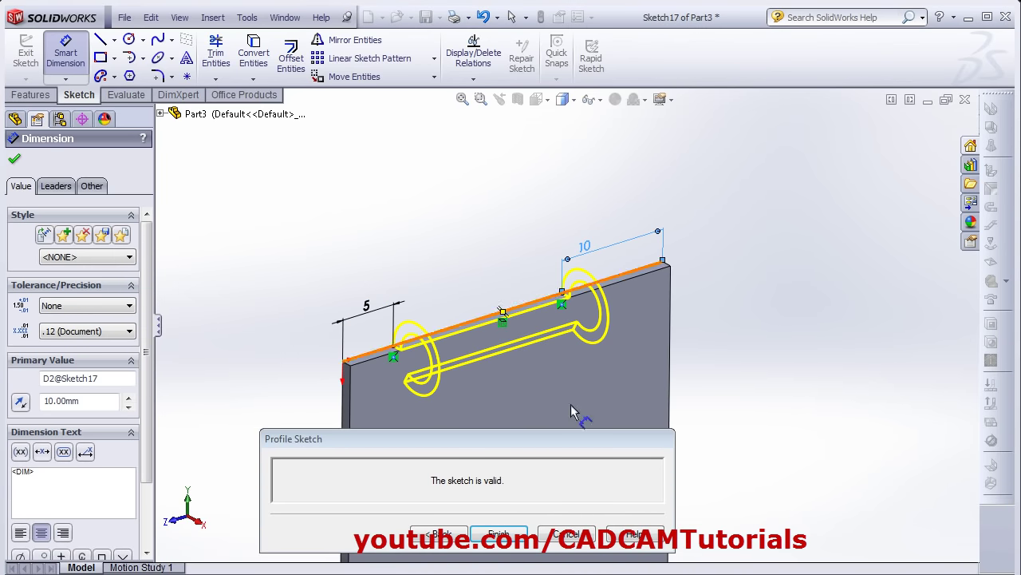
pyautogui.click(498, 533)
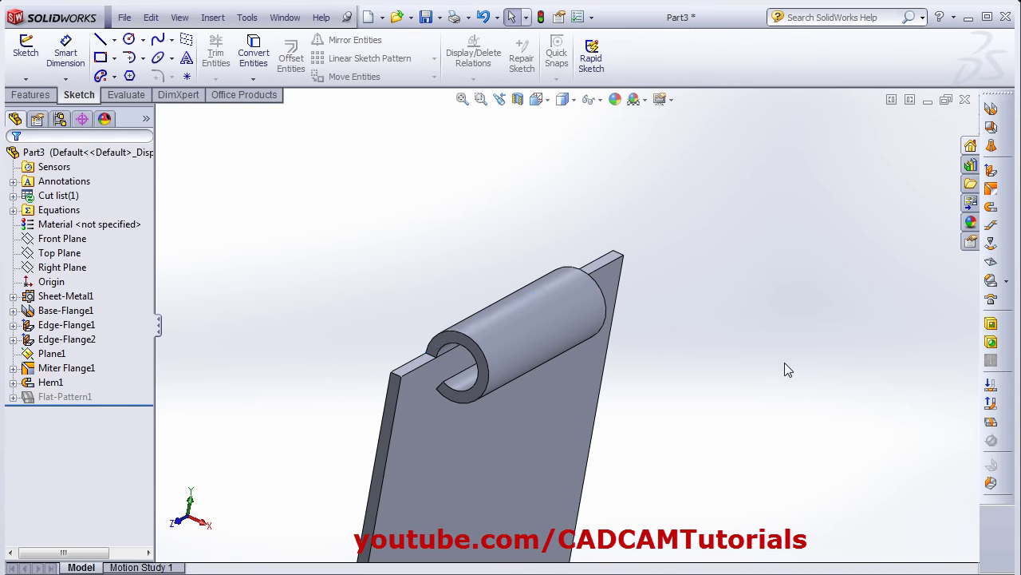
# Step: Start a jog on the stepped flange's face and sketch a horizontal bend line across its full width near the base
pyautogui.moveTo(787, 369); pyautogui.dragTo(542, 378, button='middle')
pyautogui.hotkey('ctrl', '7')
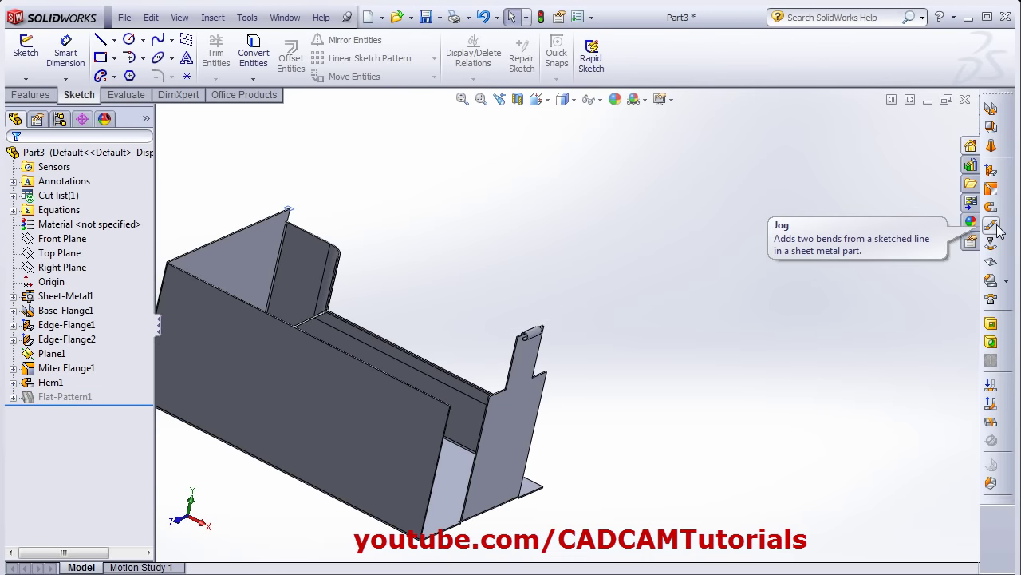
pyautogui.hotkey('ctrl', 'shift', 'z')
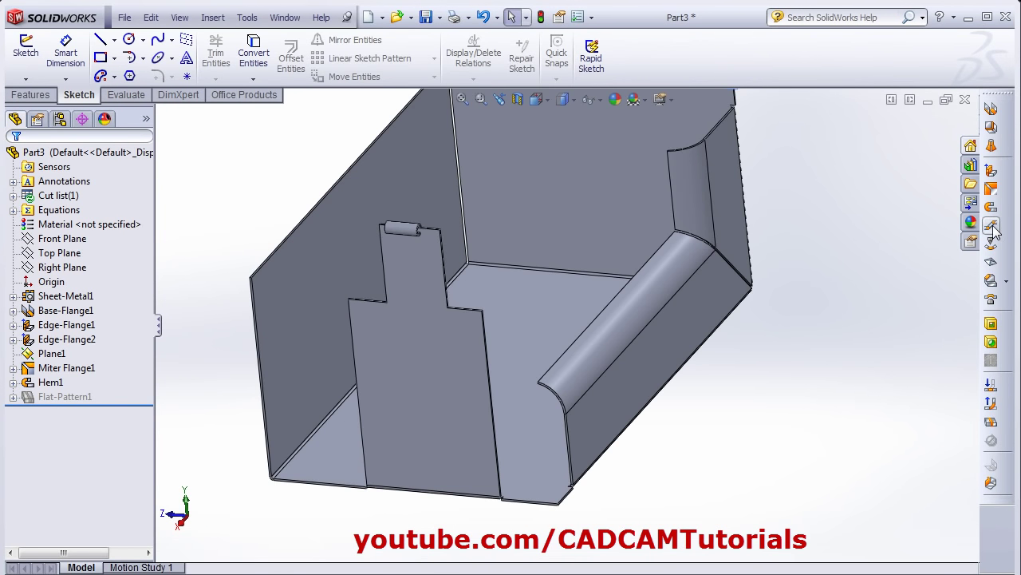
pyautogui.click(992, 228)
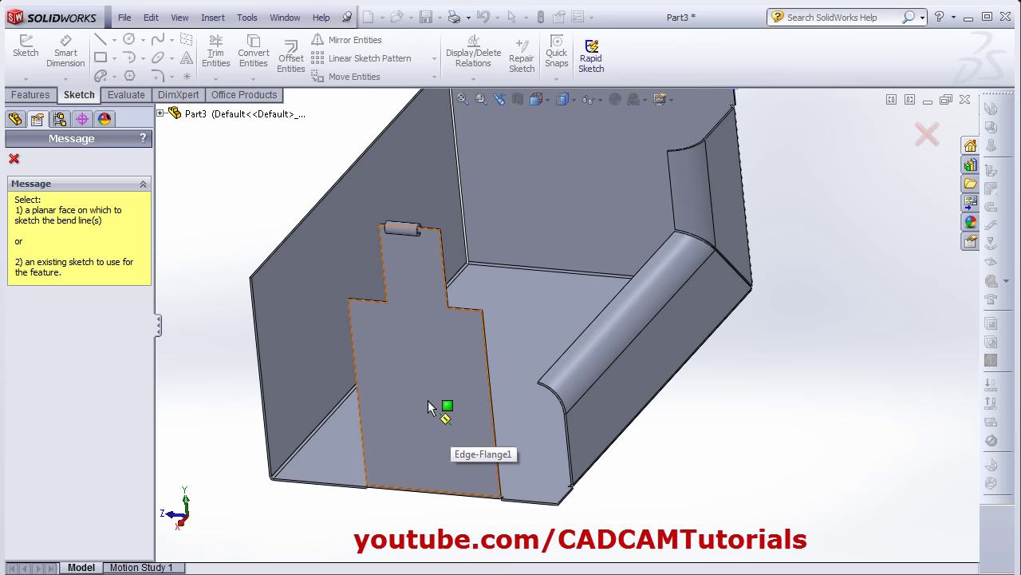
pyautogui.click(429, 401)
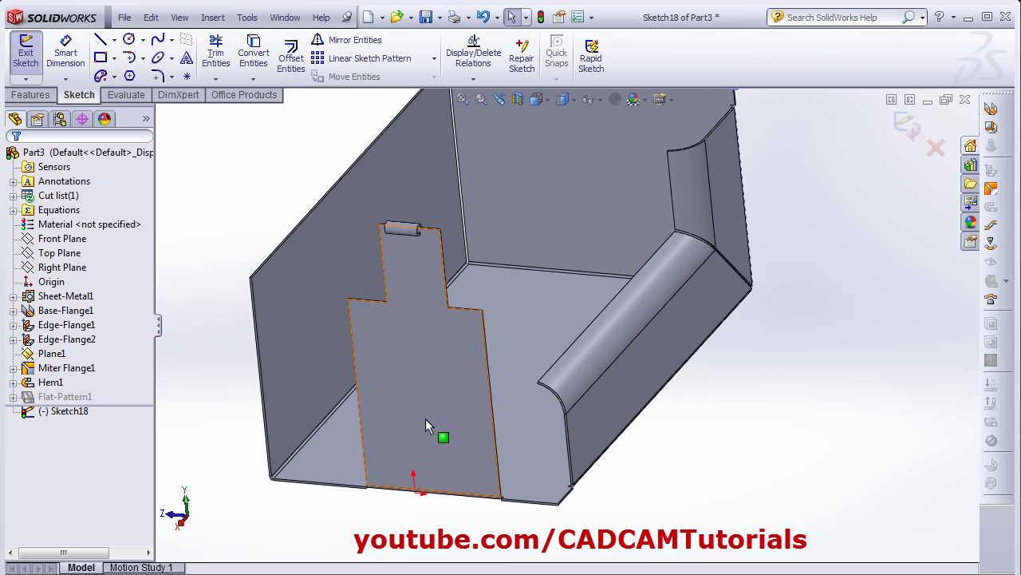
pyautogui.click(101, 42)
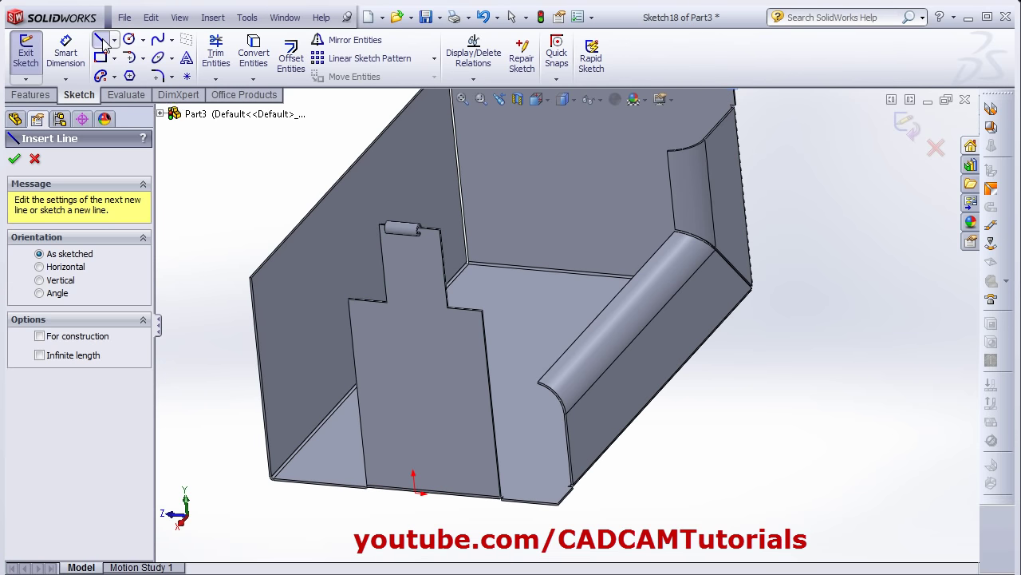
pyautogui.click(360, 423)
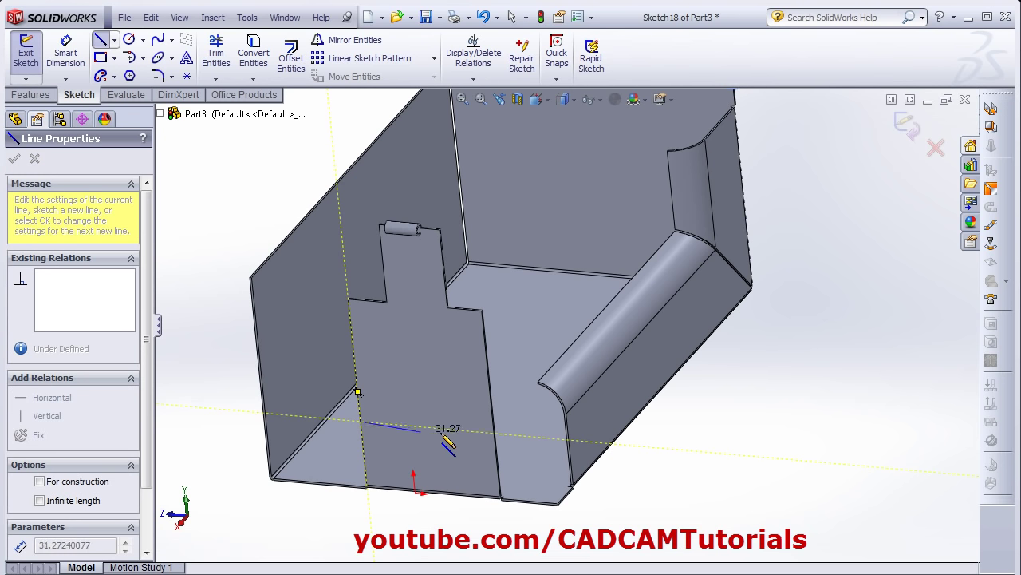
pyautogui.click(495, 433)
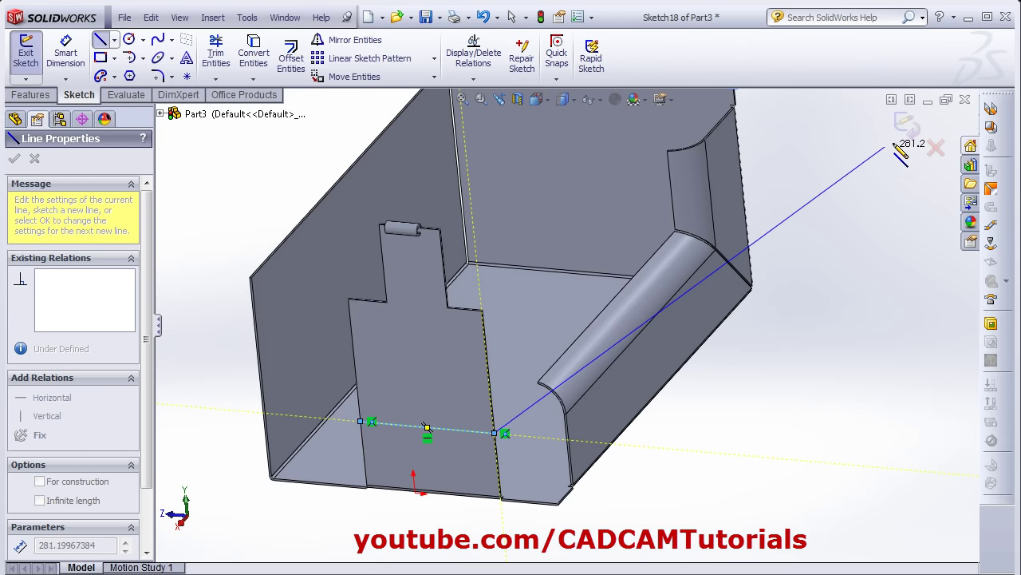
pyautogui.press('Escape')
# Step: Create the jog from the bend line with the flange area below it as the fixed face and a 40 mm offset
pyautogui.click(991, 225)
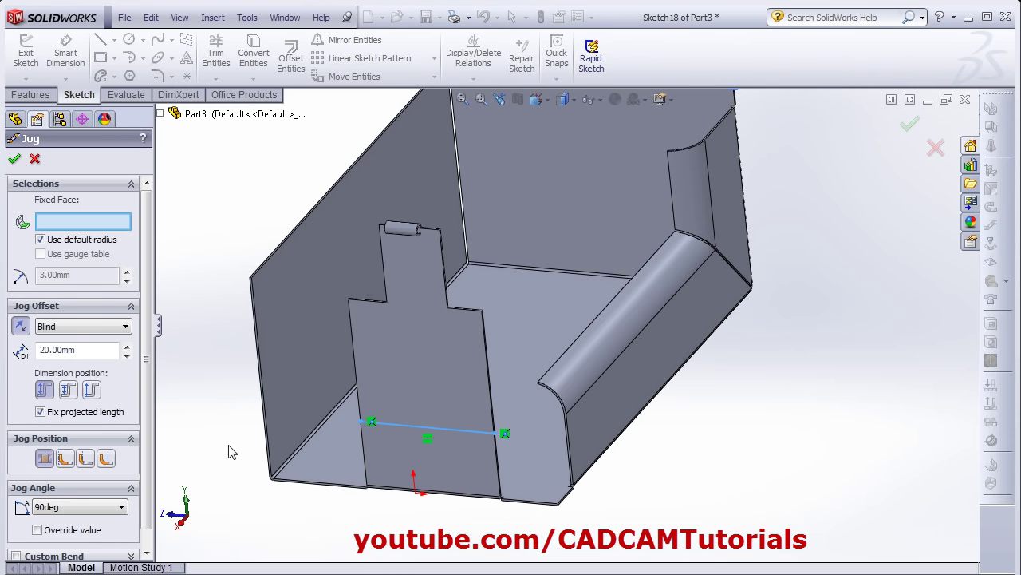
pyautogui.click(440, 463)
pyautogui.moveTo(612, 474); pyautogui.dragTo(566, 433, button='middle')
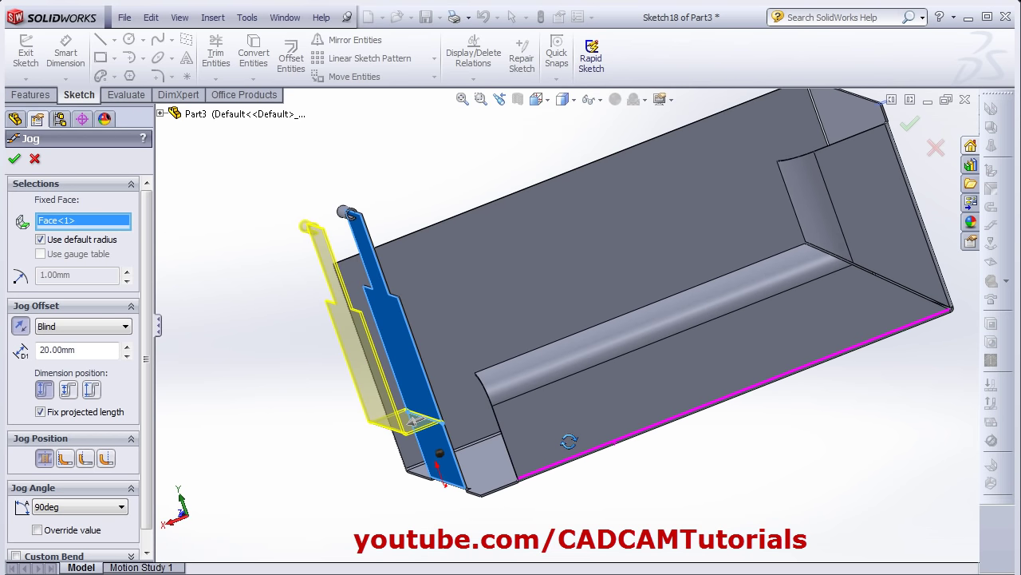
pyautogui.scroll(-3, 356, 383)
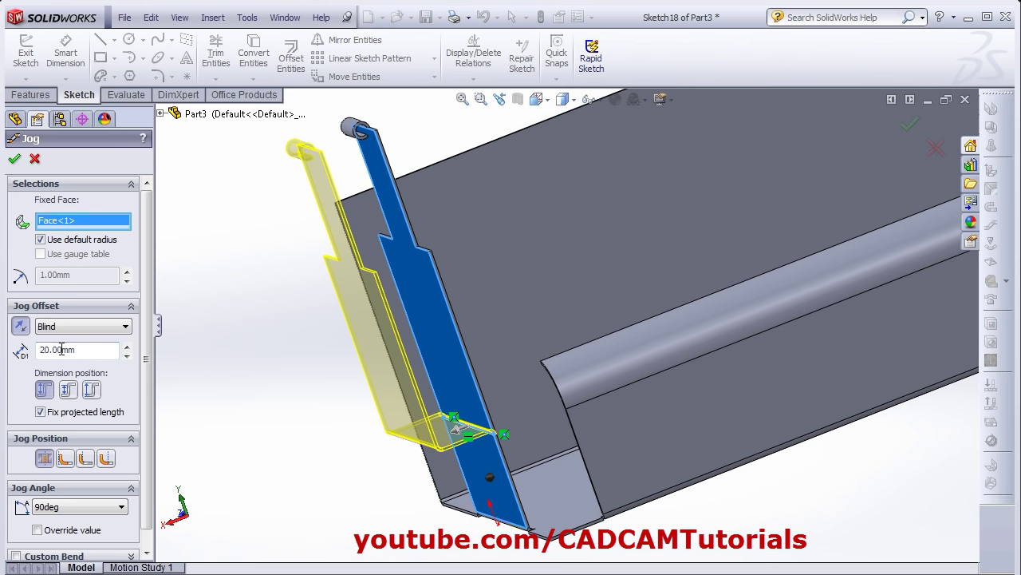
pyautogui.moveTo(447, 375); pyautogui.dragTo(325, 408, button='middle')
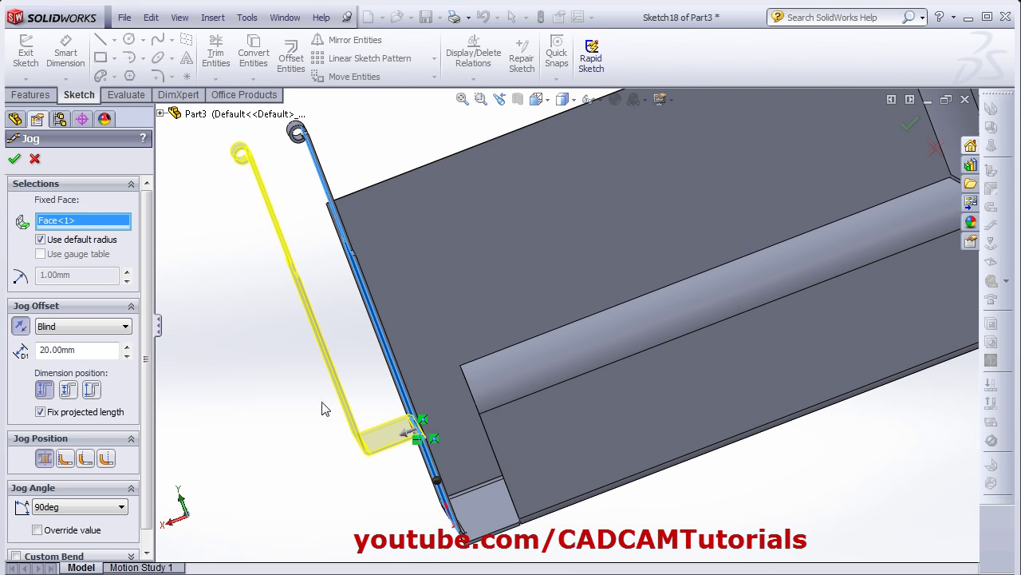
pyautogui.doubleClick(89, 351)
pyautogui.write('40')
pyautogui.press('Return')
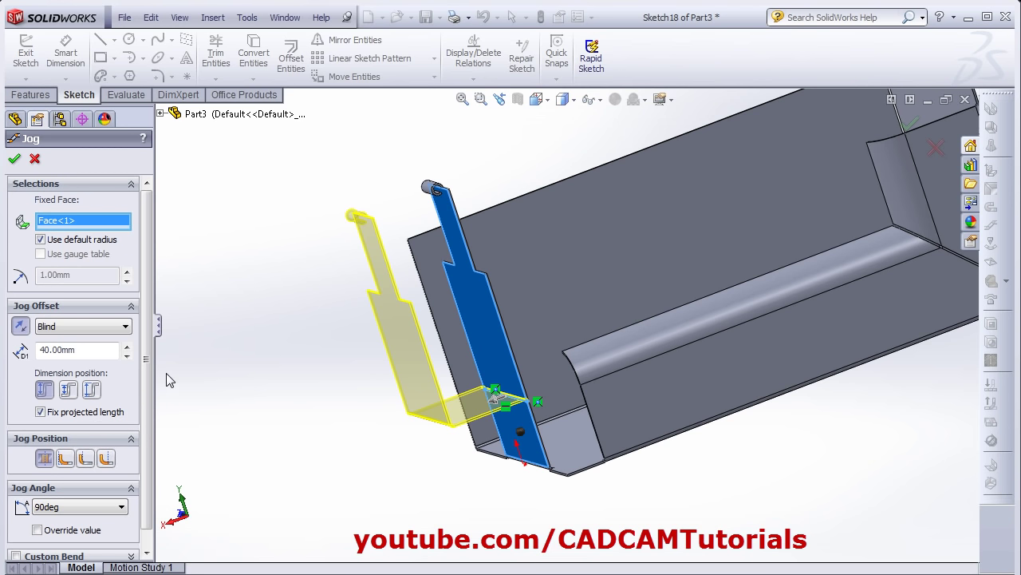
# Step: Try the Overall Dimension and Inside Offset dimension positions for the jog, and return to Outside Offset
pyautogui.click(92, 388)
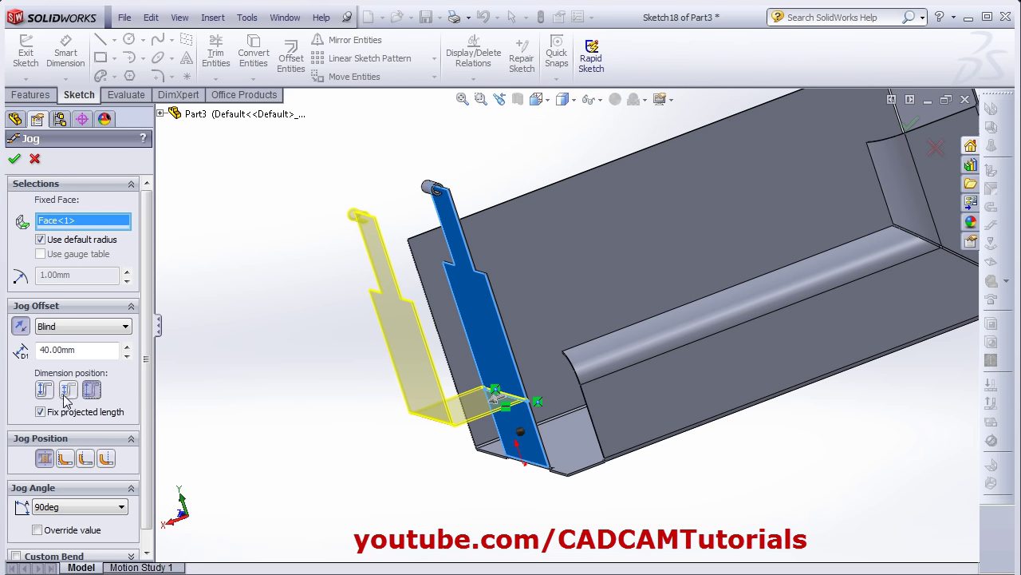
pyautogui.click(68, 388)
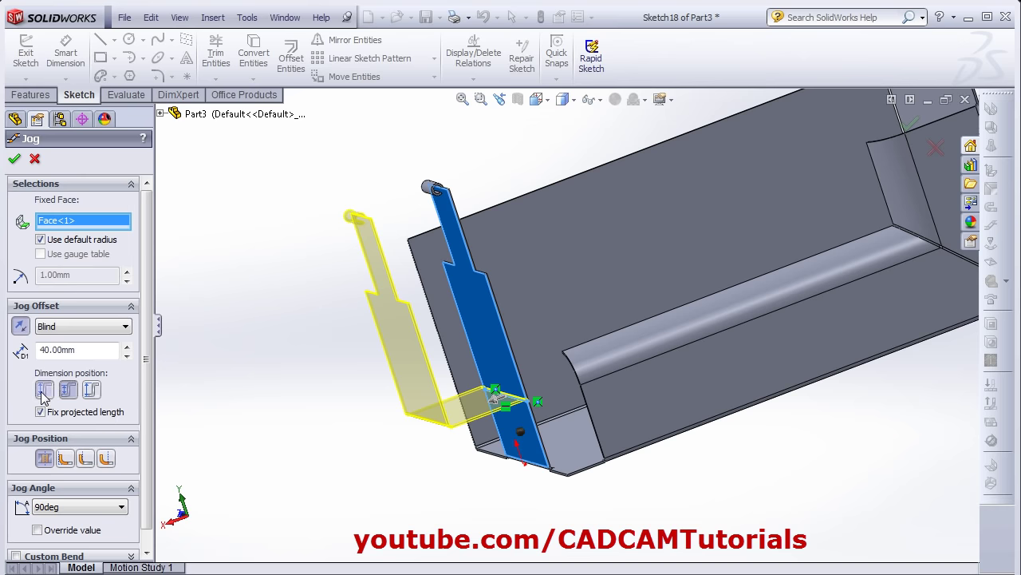
pyautogui.click(43, 391)
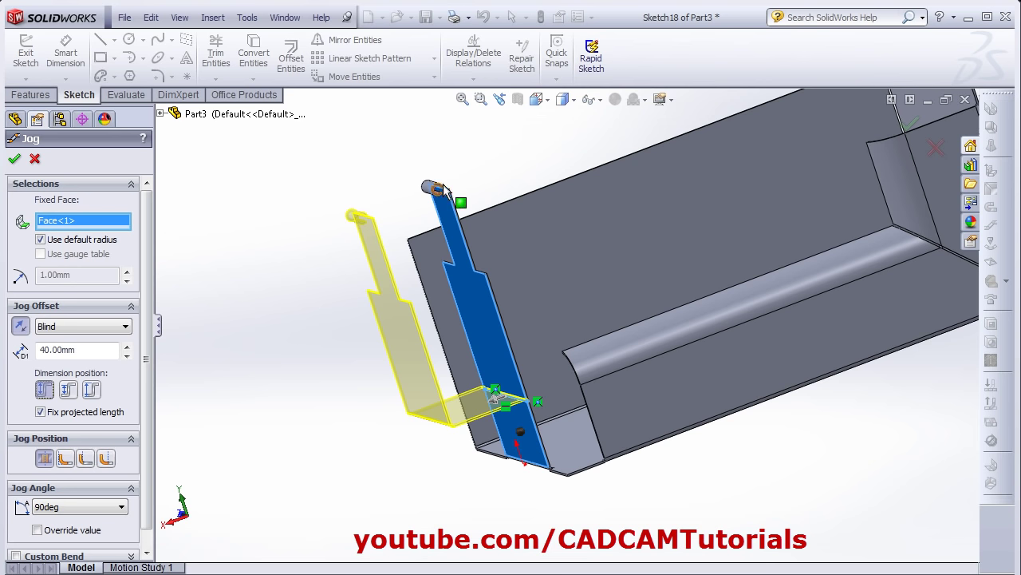
# Step: Compare the jog with and without Fix projected length, leaving the option turned off
pyautogui.click(41, 412)
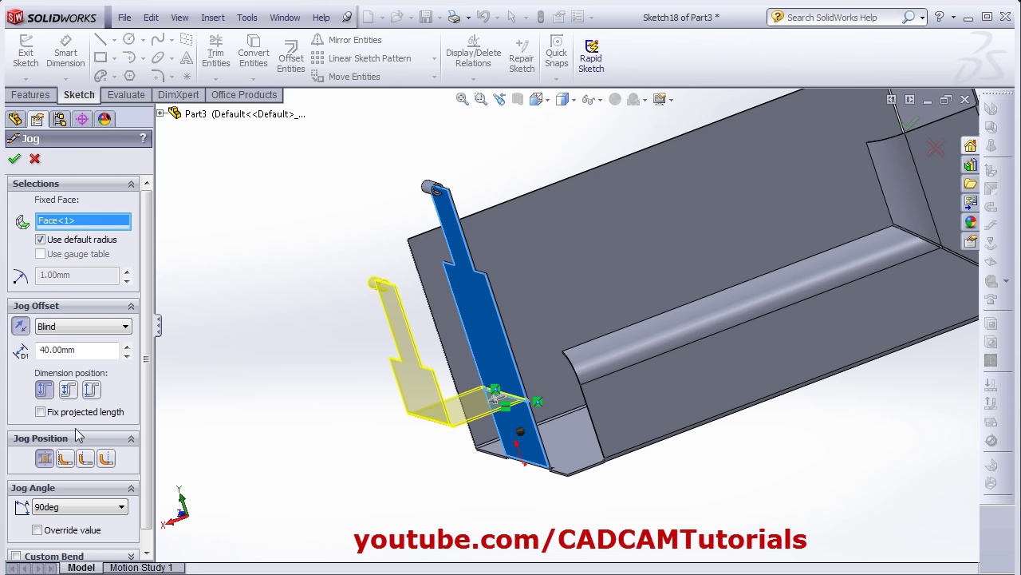
pyautogui.click(40, 412)
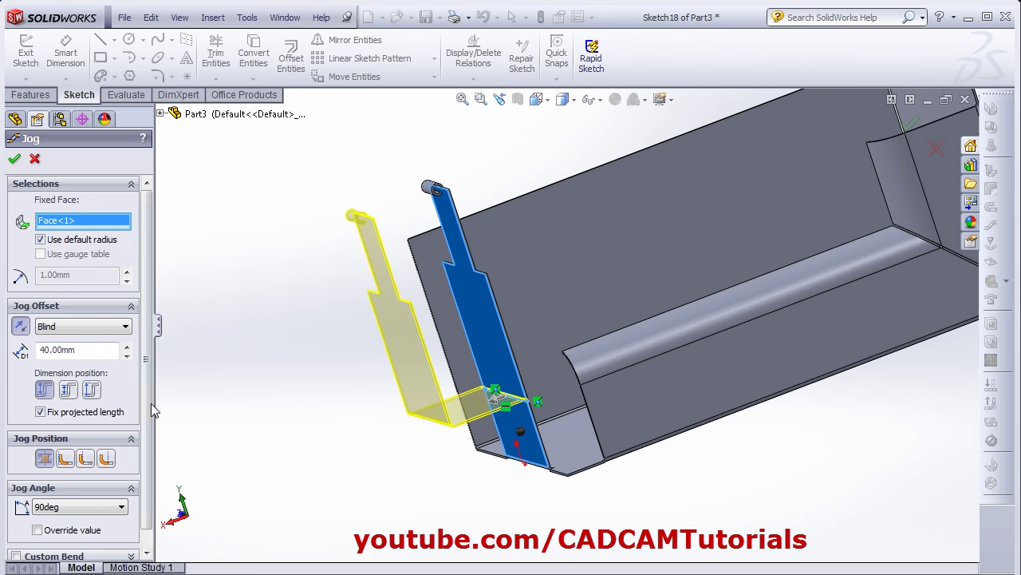
pyautogui.click(41, 411)
pyautogui.scroll(-1, 72, 431)
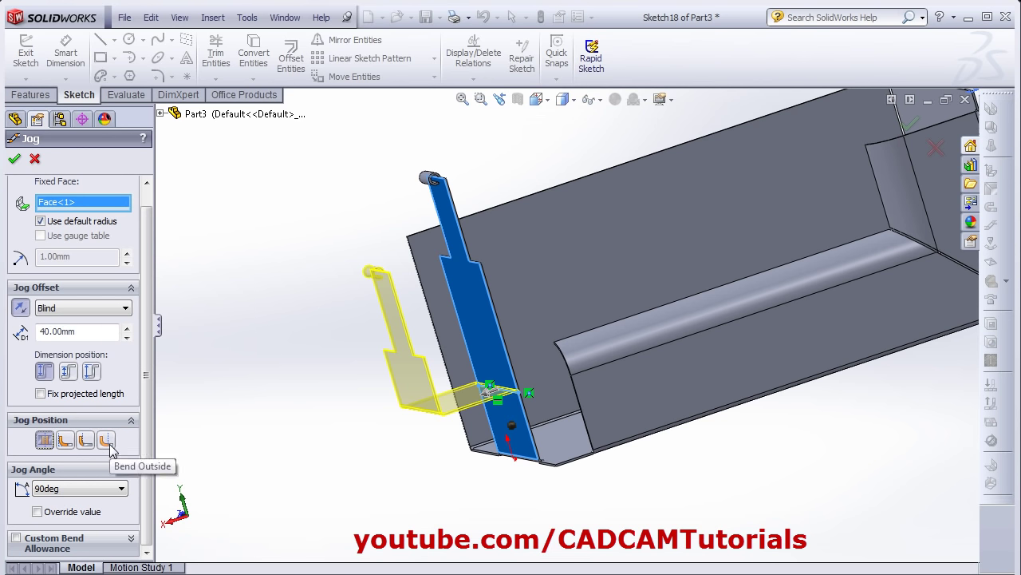
# Step: Try a 45-degree jog angle, set it to 75 degrees with Override value enabled, and finish the jog
pyautogui.click(71, 490)
pyautogui.click(54, 523)
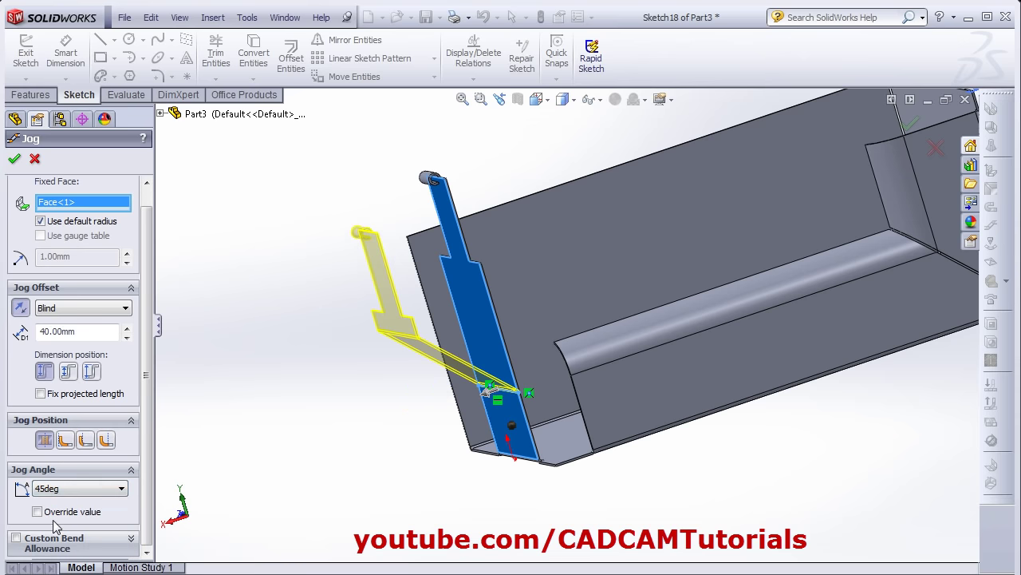
pyautogui.click(56, 491)
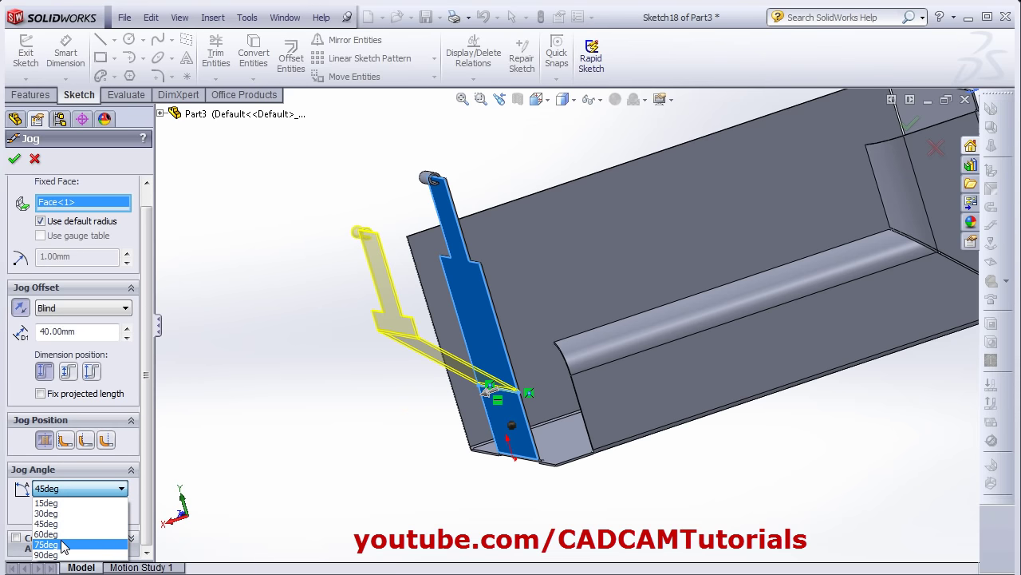
pyautogui.click(64, 543)
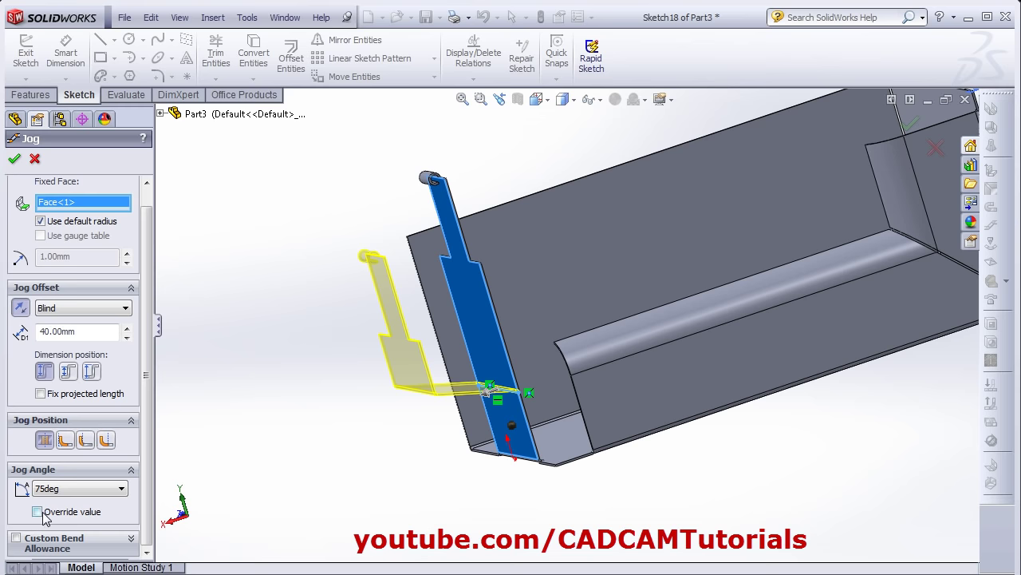
pyautogui.click(37, 512)
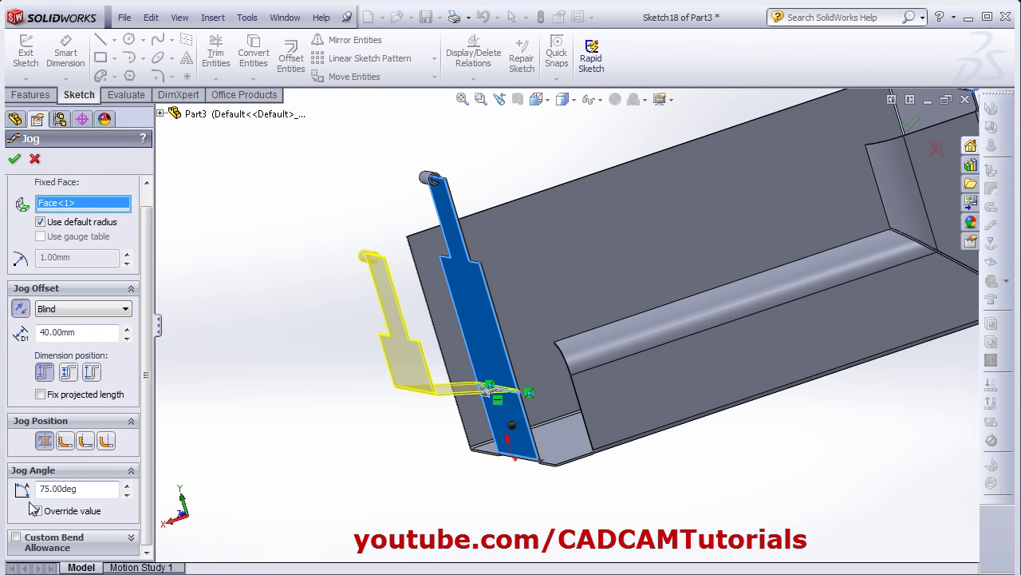
pyautogui.scroll(1, 147, 526)
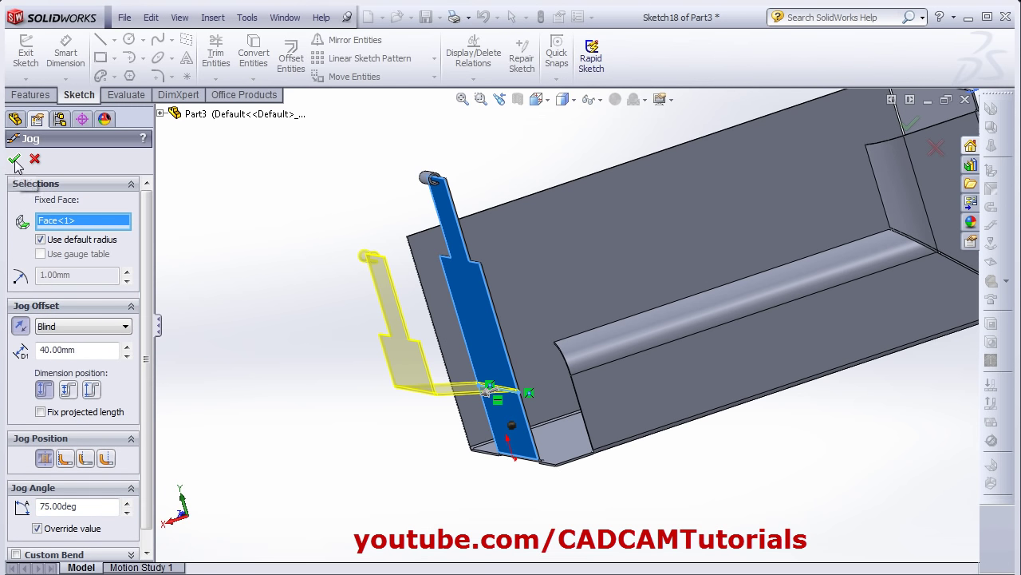
pyautogui.click(15, 158)
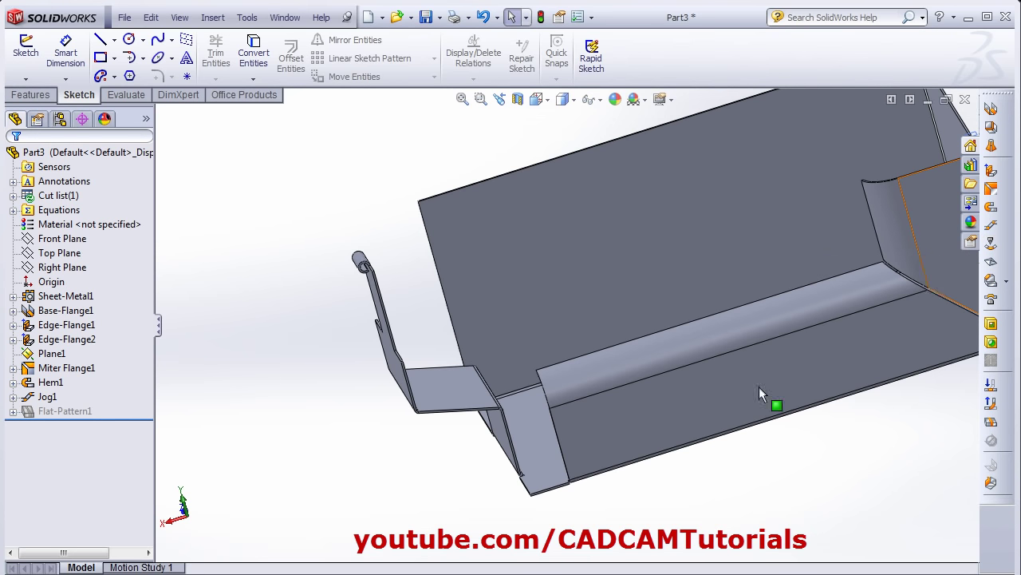
# Step: Start a sketched bend on the outer face of the long plain side flange and sketch a horizontal bend line across its full width
pyautogui.scroll(3, 626, 390)
pyautogui.moveTo(627, 389); pyautogui.dragTo(623, 346, button='middle')
pyautogui.scroll(-2, 625, 362)
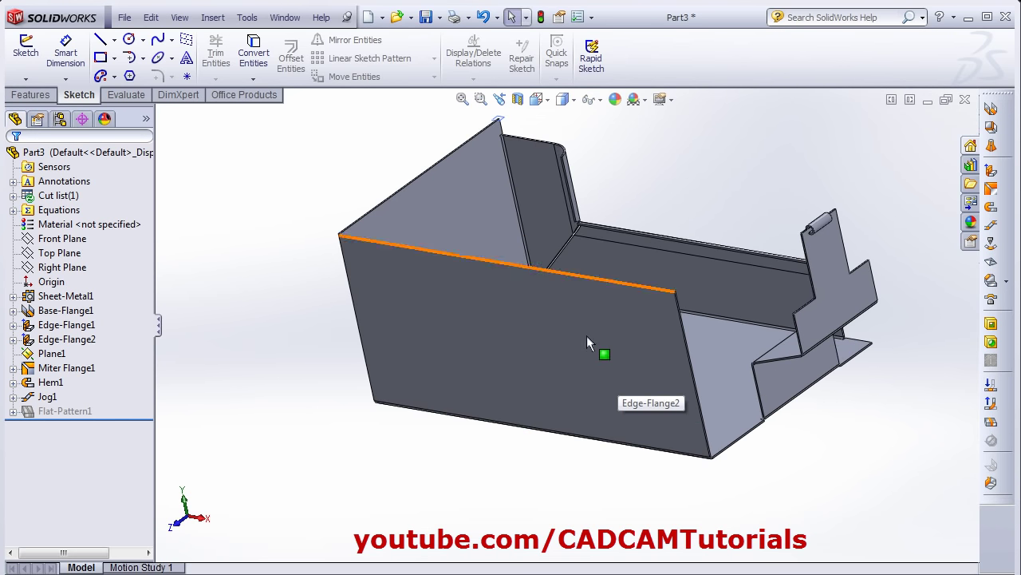
pyautogui.click(992, 246)
pyautogui.click(556, 364)
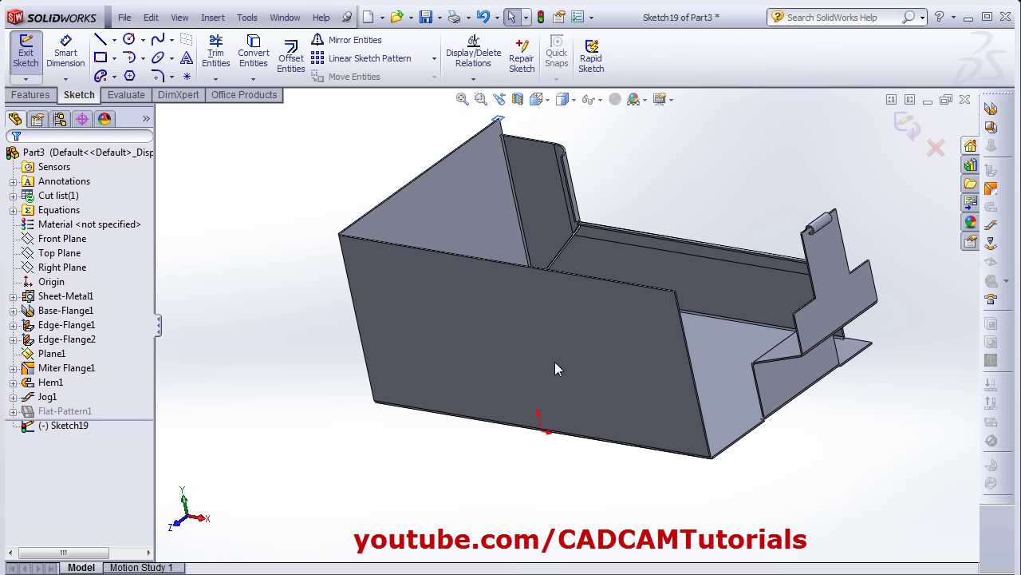
pyautogui.click(538, 99)
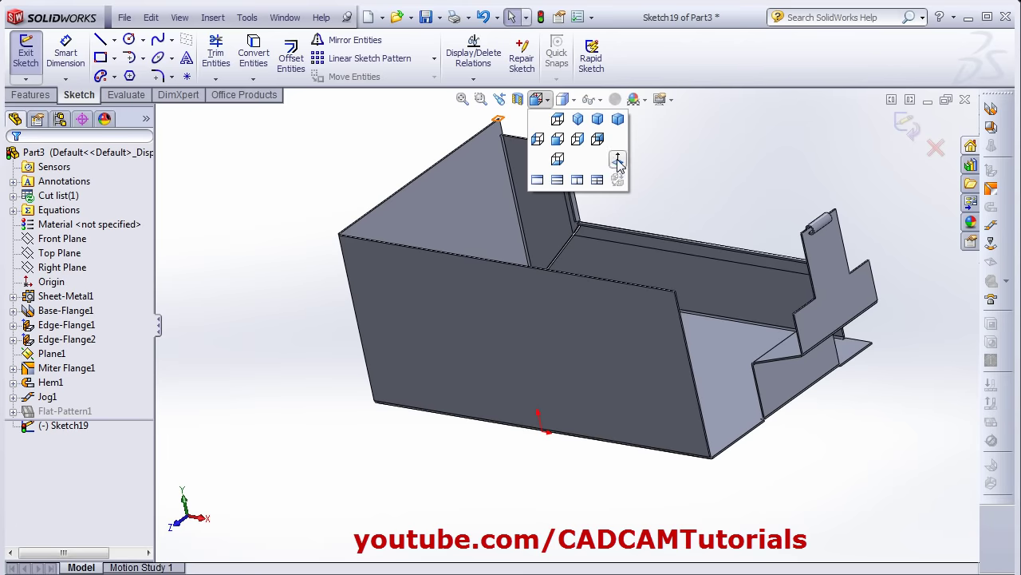
pyautogui.click(617, 160)
pyautogui.click(100, 42)
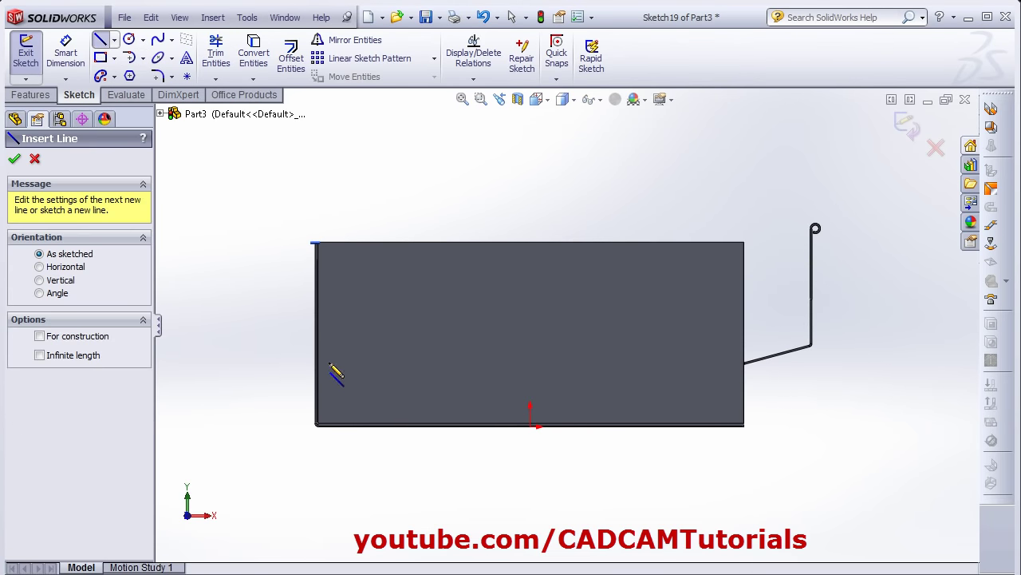
pyautogui.click(318, 358)
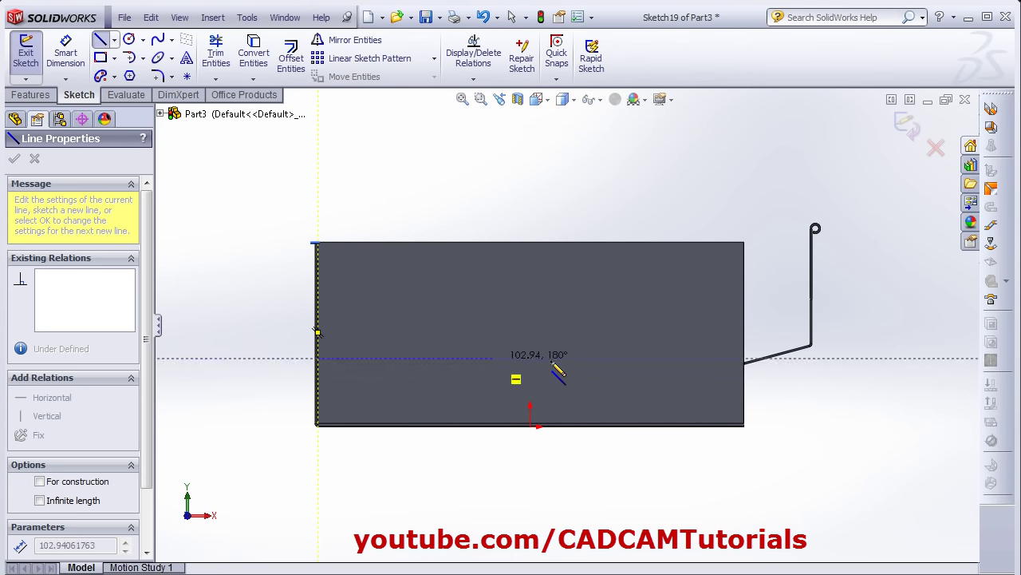
pyautogui.doubleClick(744, 358)
pyautogui.press('Escape')
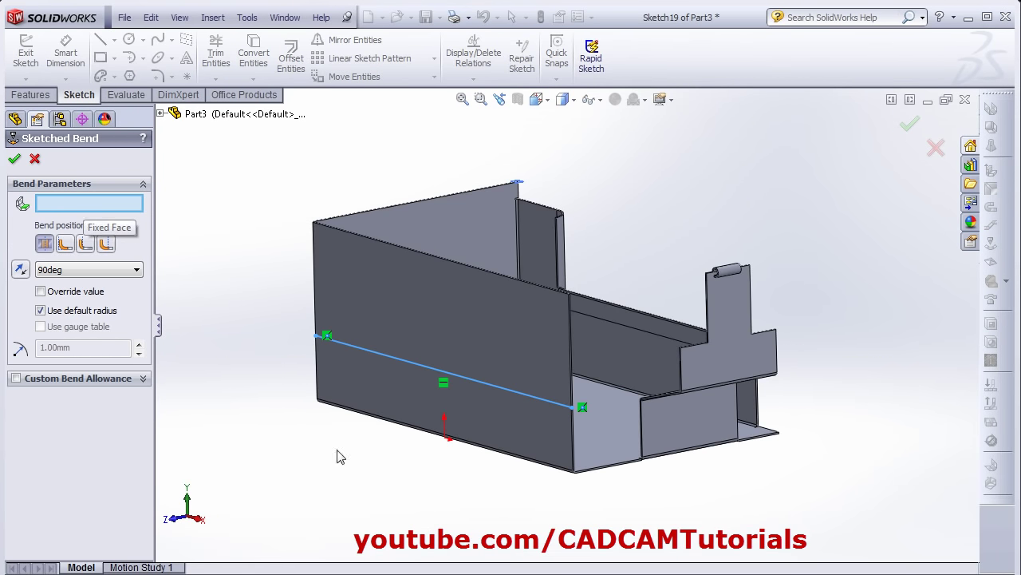
# Step: Create the 90-degree sketched bend, keeping the flange area below the bend line as the fixed face
pyautogui.click(409, 394)
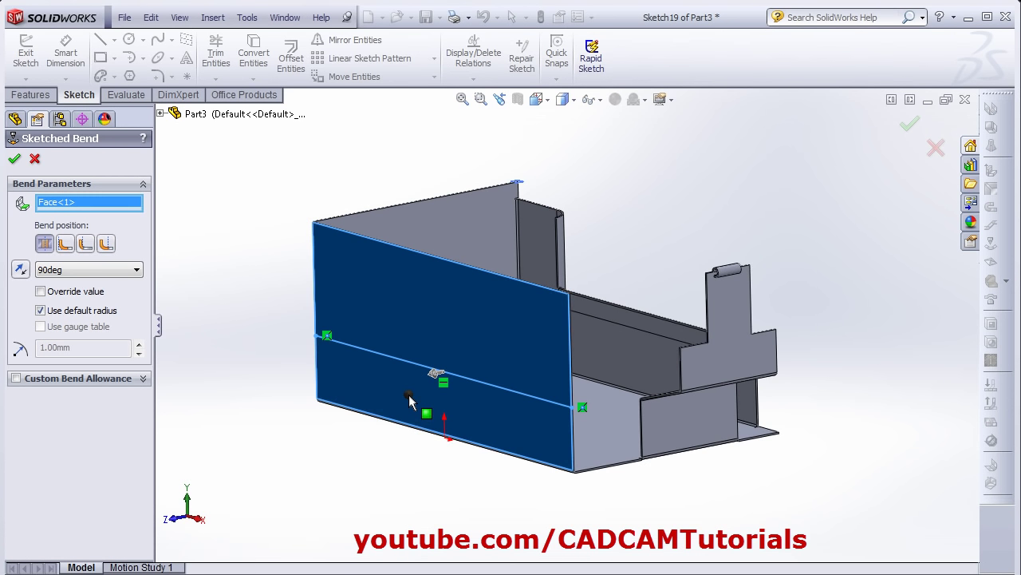
pyautogui.moveTo(418, 404); pyautogui.dragTo(70, 289, button='middle')
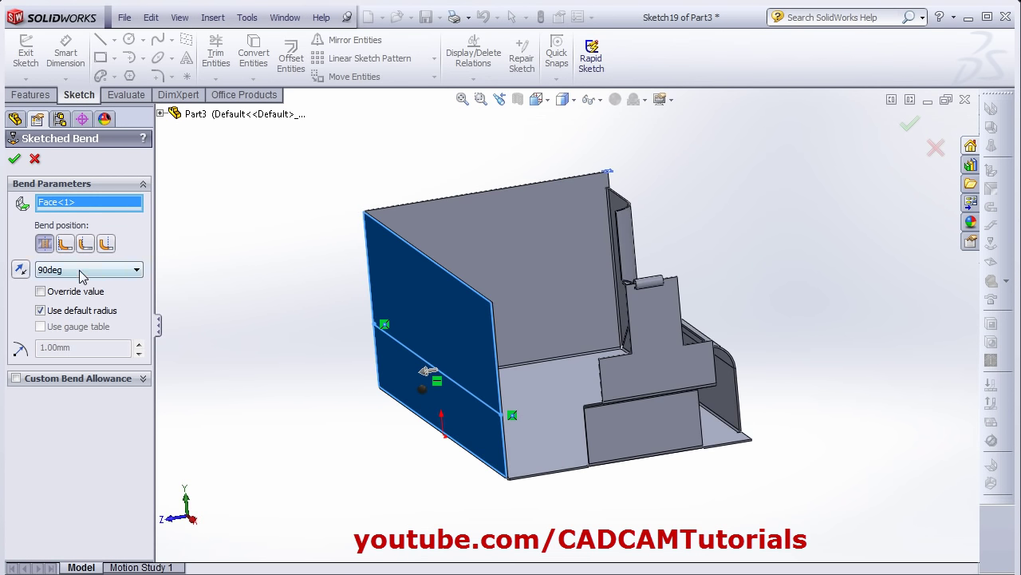
pyautogui.click(82, 272)
pyautogui.click(82, 271)
pyautogui.click(14, 160)
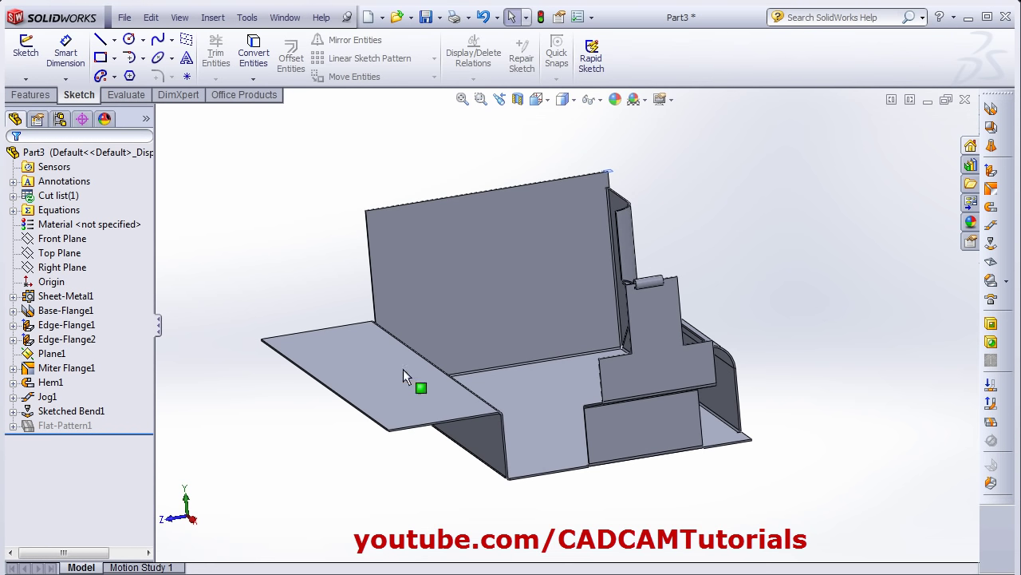
# Step: Start a cross break on the base's inner face, try the reversed break direction and flip it back
pyautogui.moveTo(483, 459); pyautogui.dragTo(550, 407, button='middle')
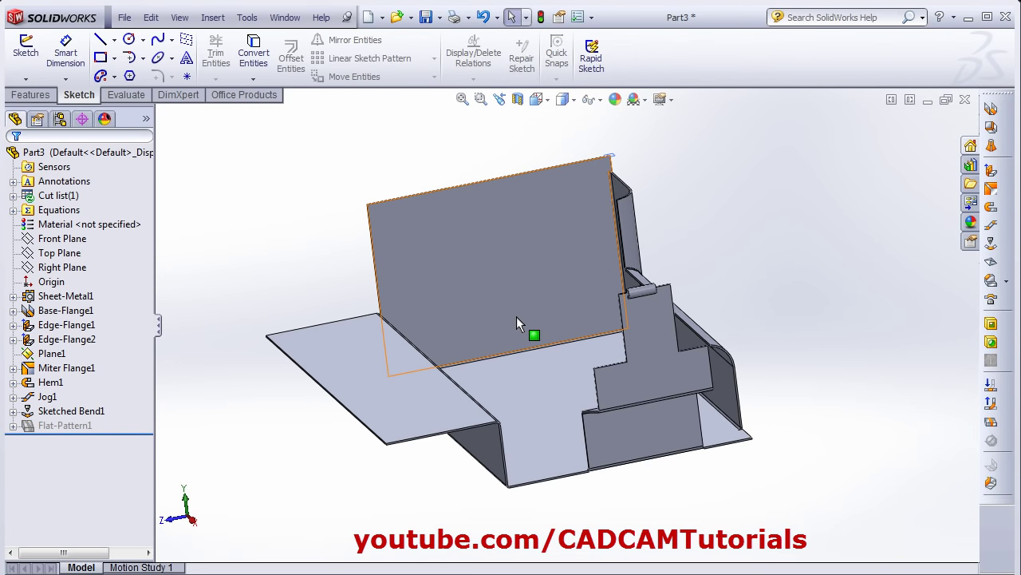
pyautogui.moveTo(519, 324); pyautogui.dragTo(530, 421, button='middle')
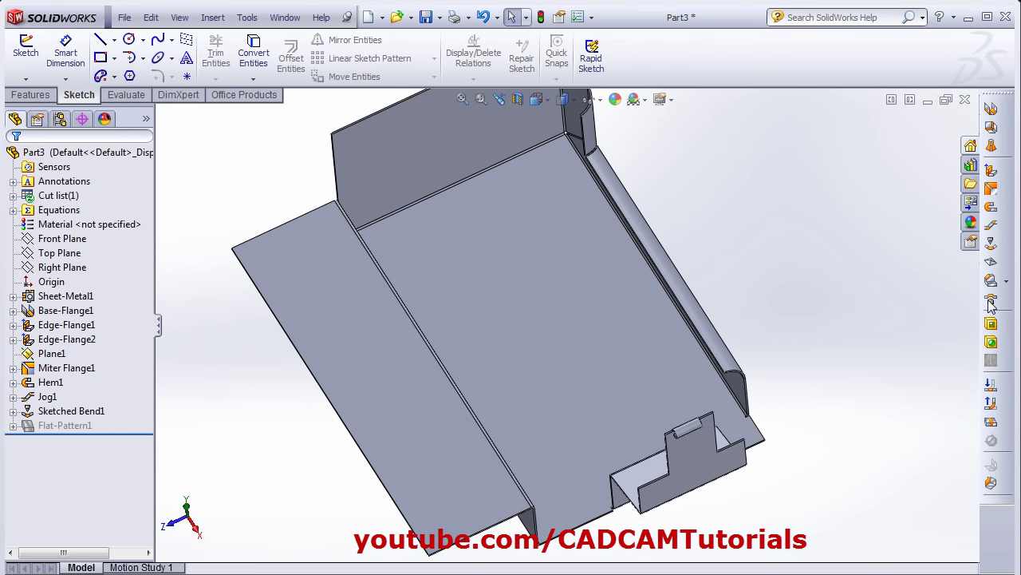
pyautogui.click(991, 264)
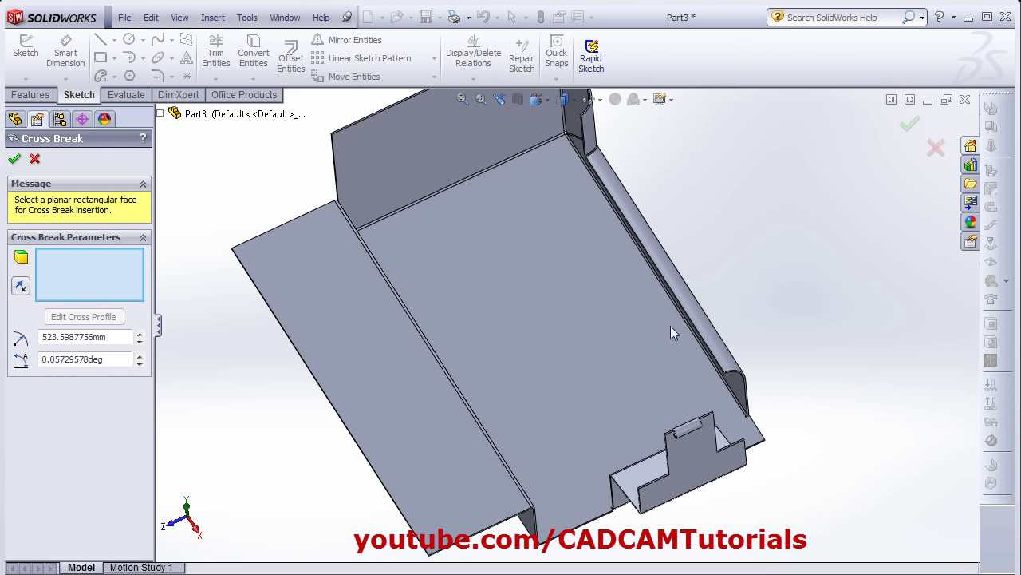
pyautogui.click(541, 344)
pyautogui.moveTo(618, 517); pyautogui.dragTo(573, 498, button='middle')
pyautogui.click(20, 232)
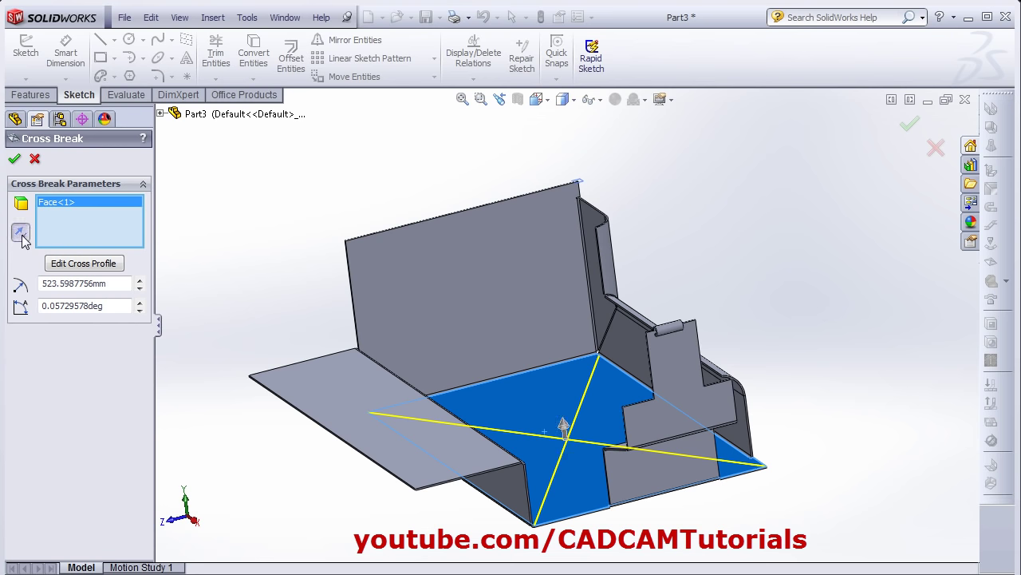
pyautogui.click(22, 236)
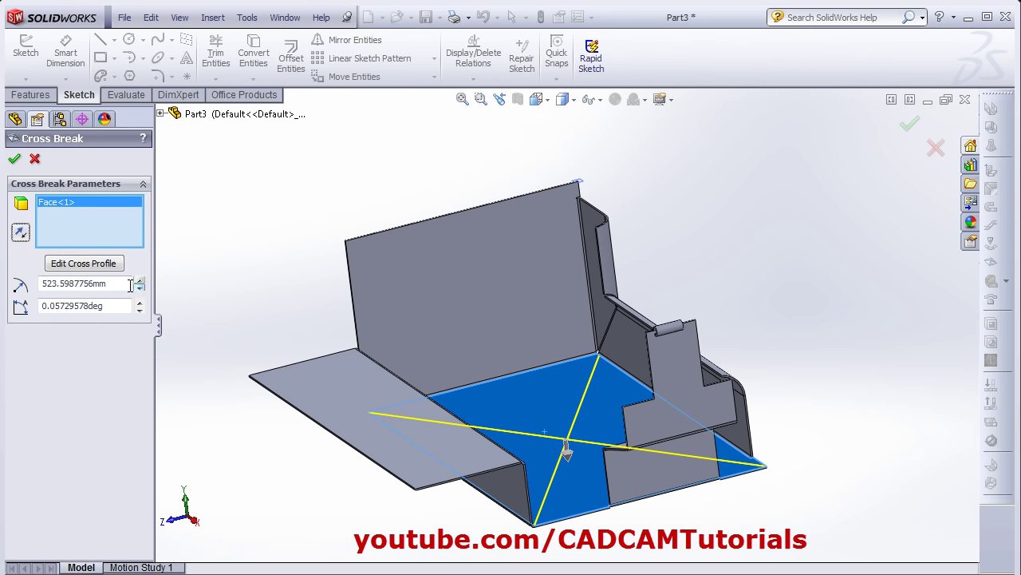
# Step: Set the cross break's radius to 10 mm and its break angle to 20 degrees
pyautogui.moveTo(123, 286); pyautogui.dragTo(11, 287)
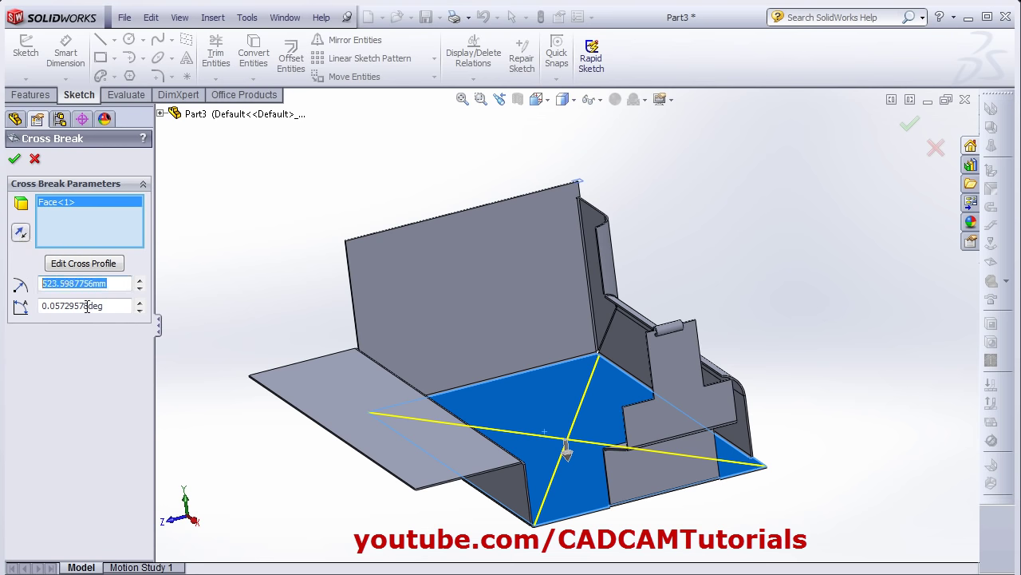
pyautogui.moveTo(238, 337); pyautogui.dragTo(2, 292, button='middle')
pyautogui.write('10.00mm')
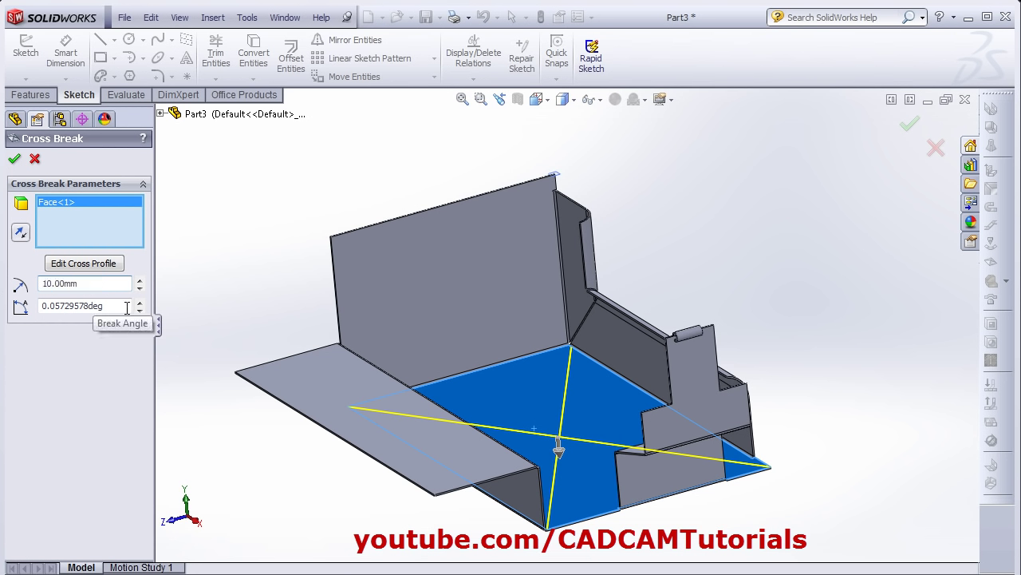
pyautogui.press('Tab')
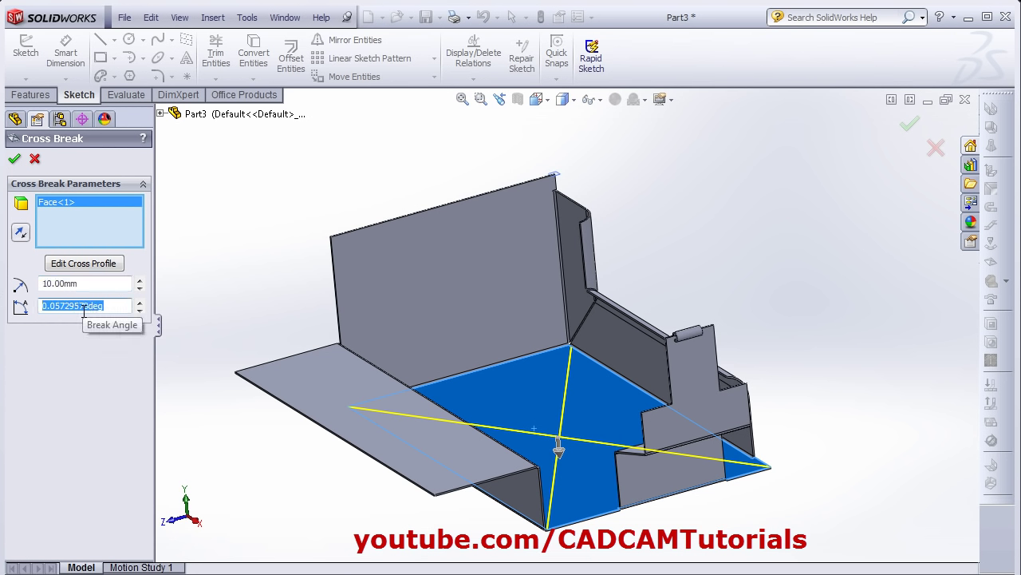
pyautogui.write('20')
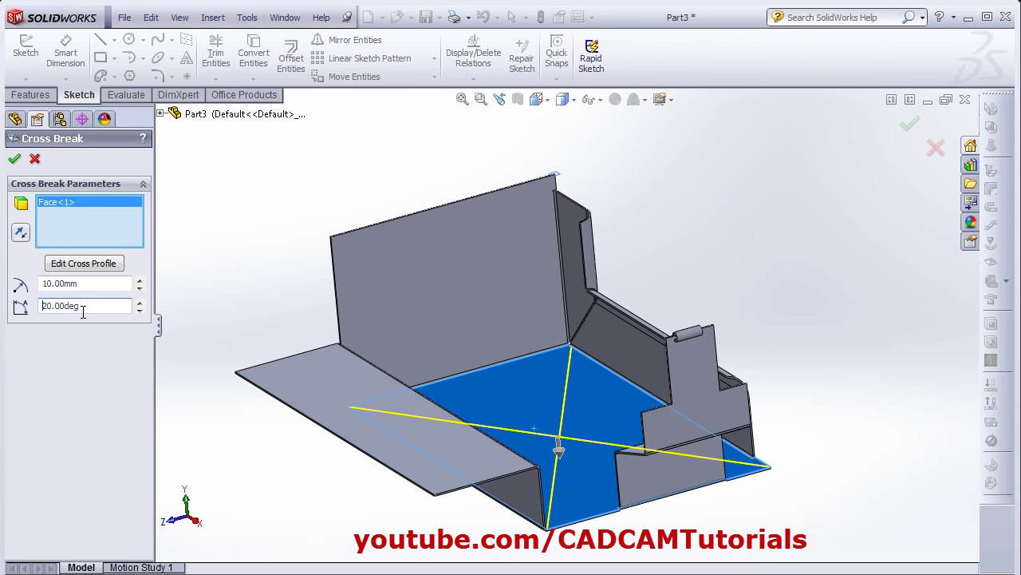
pyautogui.moveTo(367, 446); pyautogui.dragTo(668, 380, button='middle')
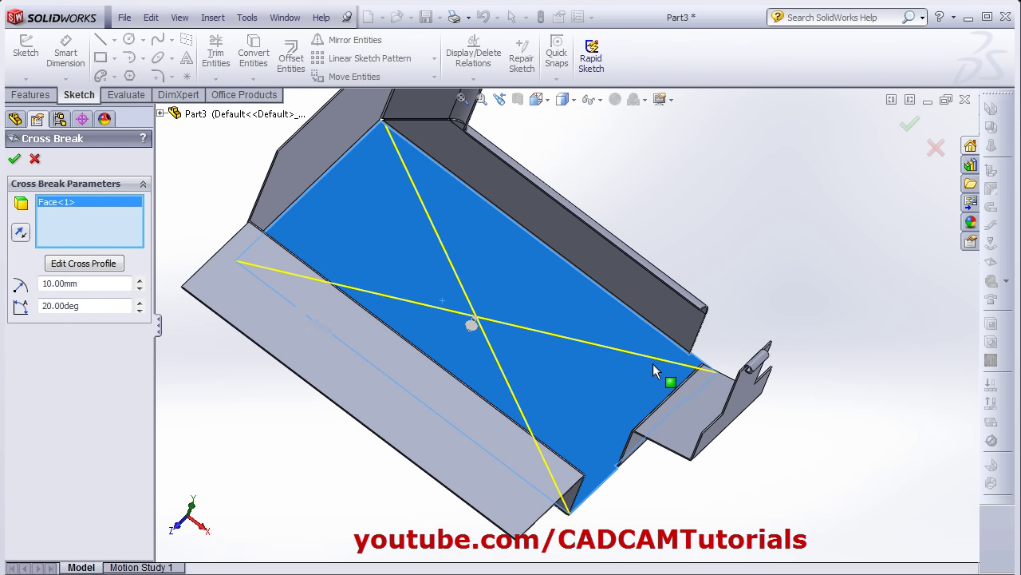
# Step: Edit the cross profile by detaching one diagonal's end from the base corner, moving it onto the long edge beside the miter flange, and finish
pyautogui.click(83, 263)
pyautogui.scroll(-3, 679, 363)
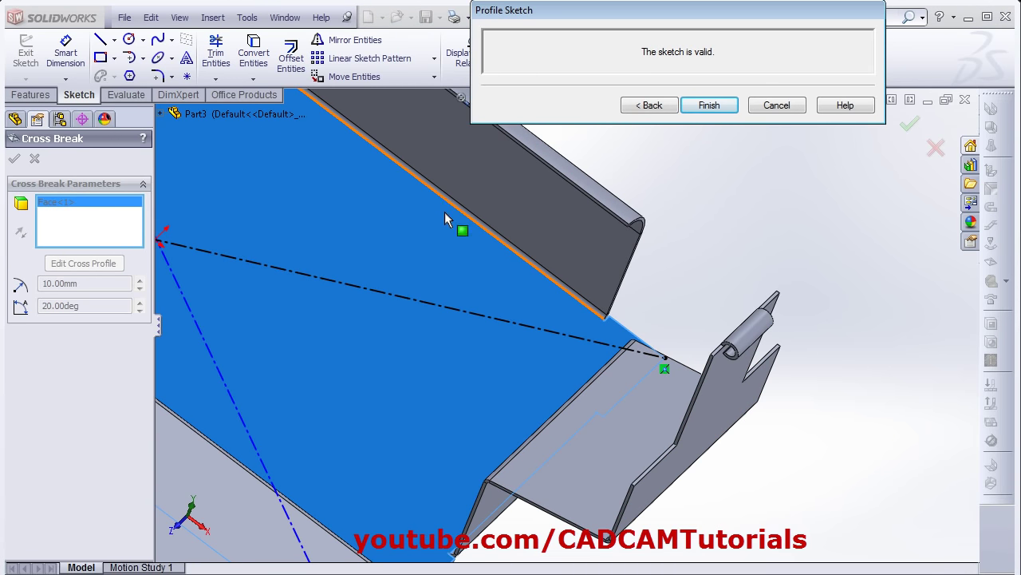
pyautogui.click(665, 369)
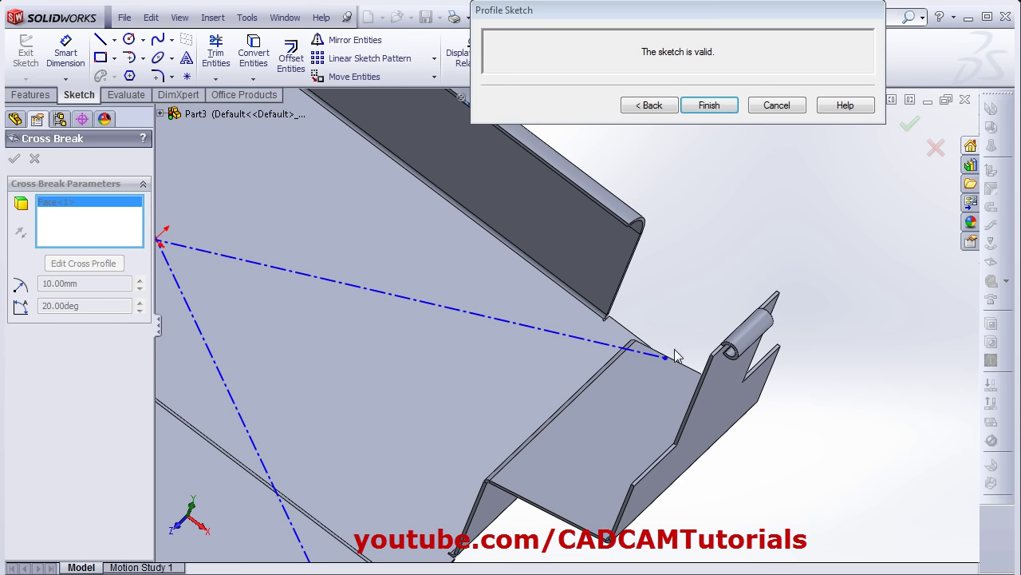
pyautogui.moveTo(667, 364)
pyautogui.mouseDown()
pyautogui.moveTo(546, 317)
pyautogui.moveTo(496, 254)
pyautogui.moveTo(512, 254)
pyautogui.moveTo(503, 237)
pyautogui.mouseUp()
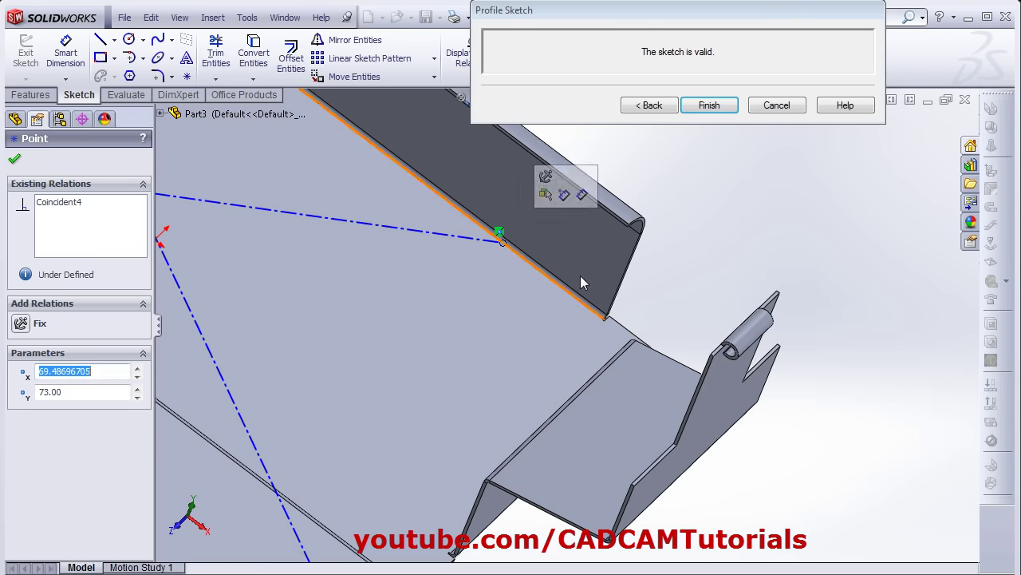
pyautogui.click(710, 105)
# Step: Examine the cross break lines on the underside and inner face of the base
pyautogui.scroll(-4, 439, 415)
pyautogui.scroll(-3, 464, 241)
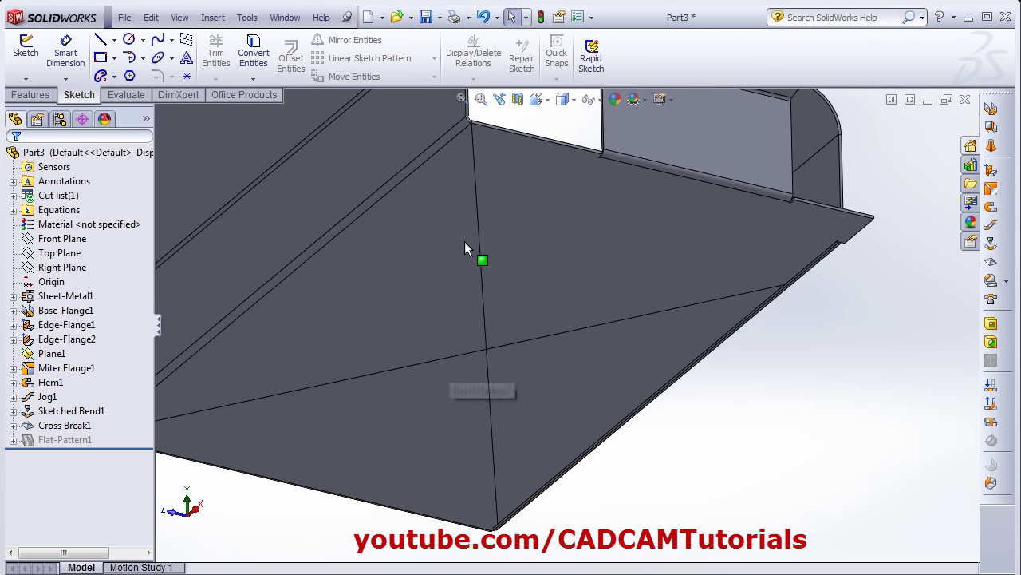
pyautogui.scroll(3, 535, 357)
pyautogui.moveTo(520, 365); pyautogui.dragTo(482, 420, button='middle')
pyautogui.moveTo(454, 282); pyautogui.dragTo(510, 260, button='middle')
pyautogui.press('f')
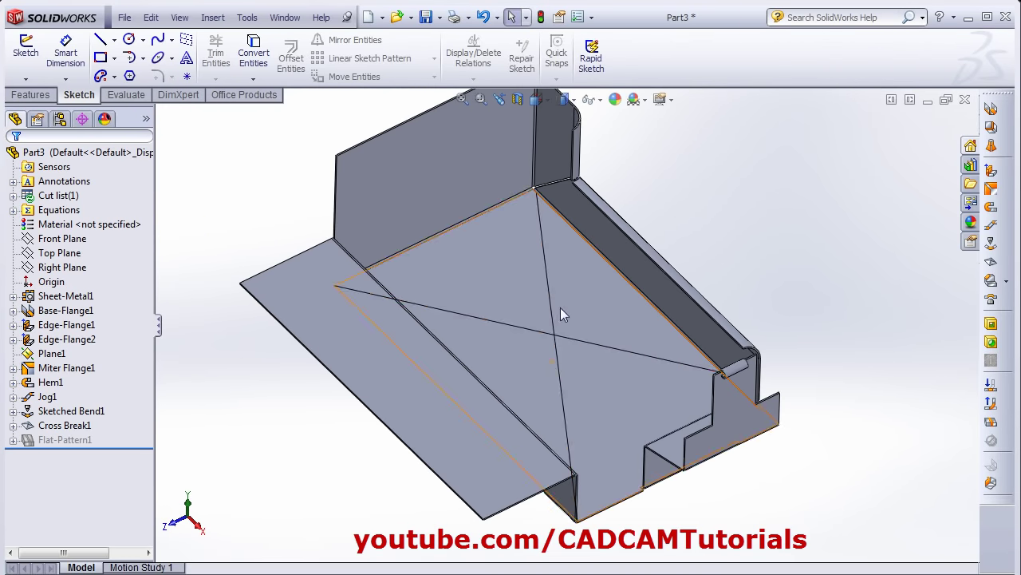
# Step: Unfold the edge flange's bend at the base's short end, keeping the base's inner face fixed
pyautogui.click(551, 422)
pyautogui.hotkey('ctrl', '8')
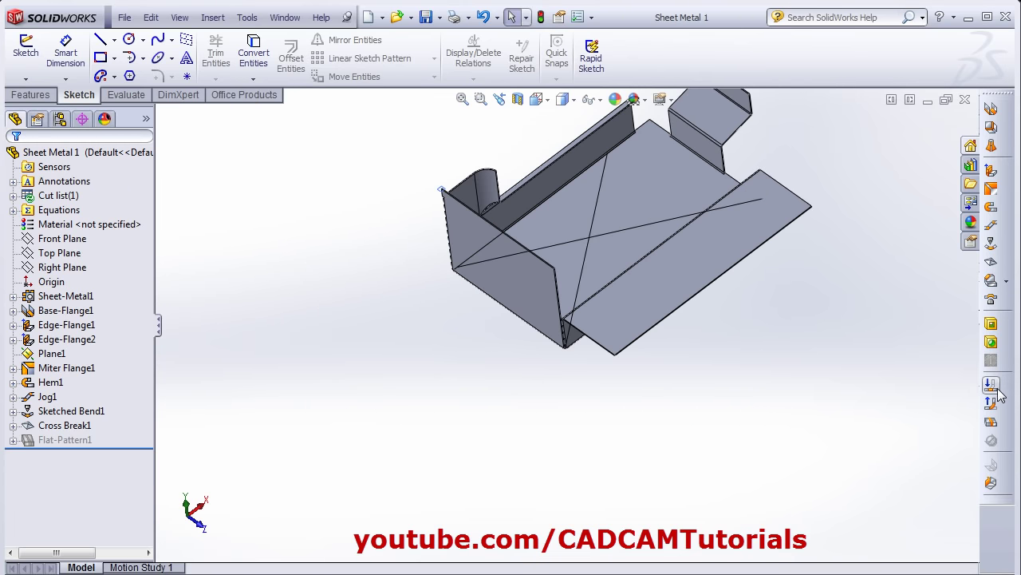
pyautogui.click(991, 385)
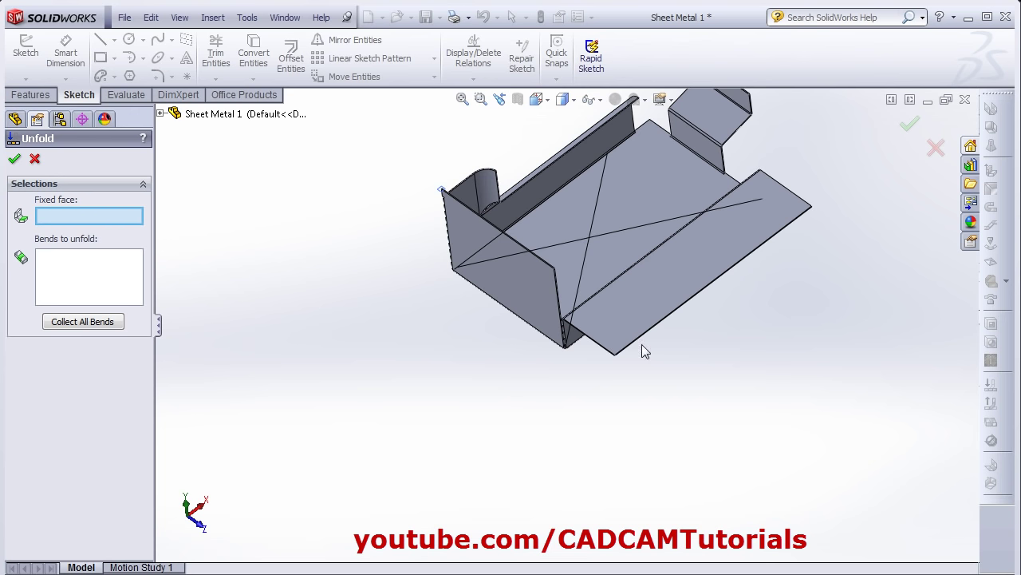
pyautogui.click(566, 267)
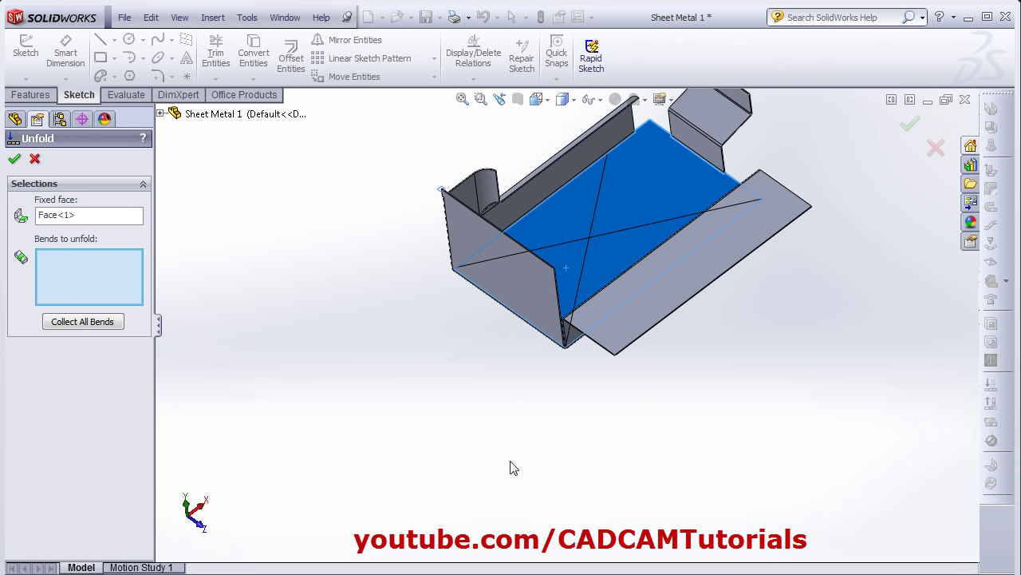
pyautogui.moveTo(157, 321); pyautogui.dragTo(581, 292, button='middle')
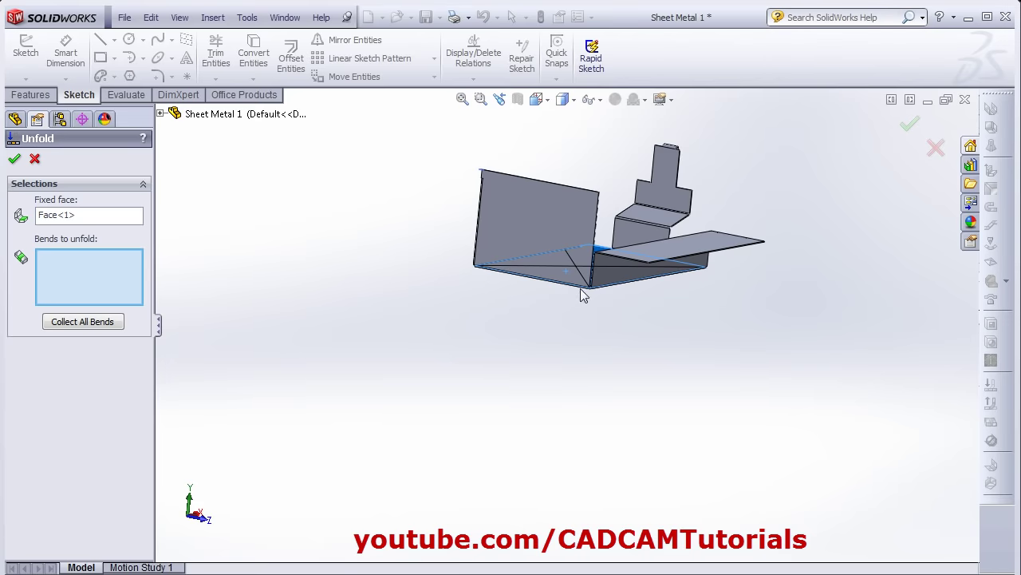
pyautogui.scroll(-5, 582, 292)
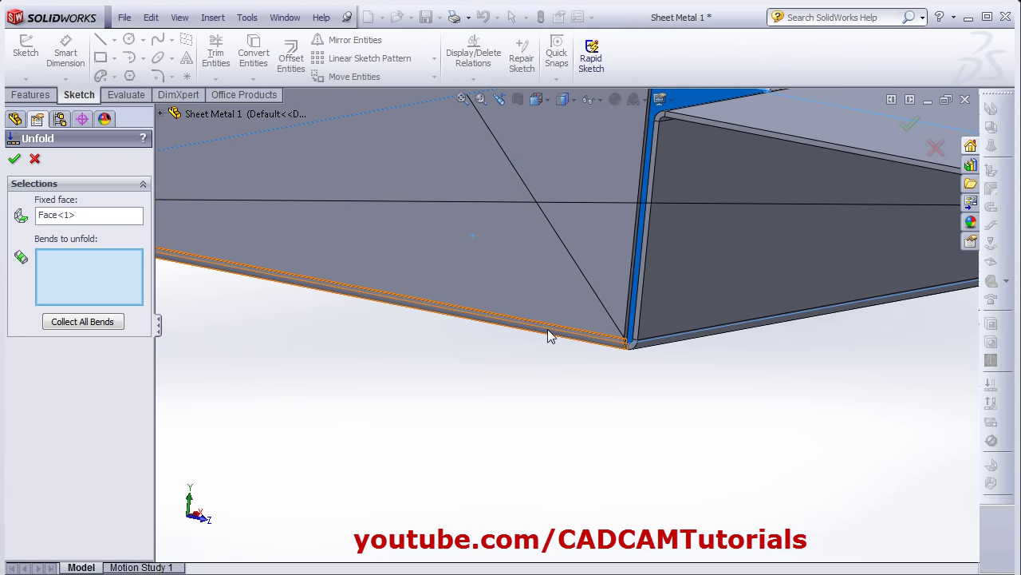
pyautogui.click(548, 335)
pyautogui.click(14, 158)
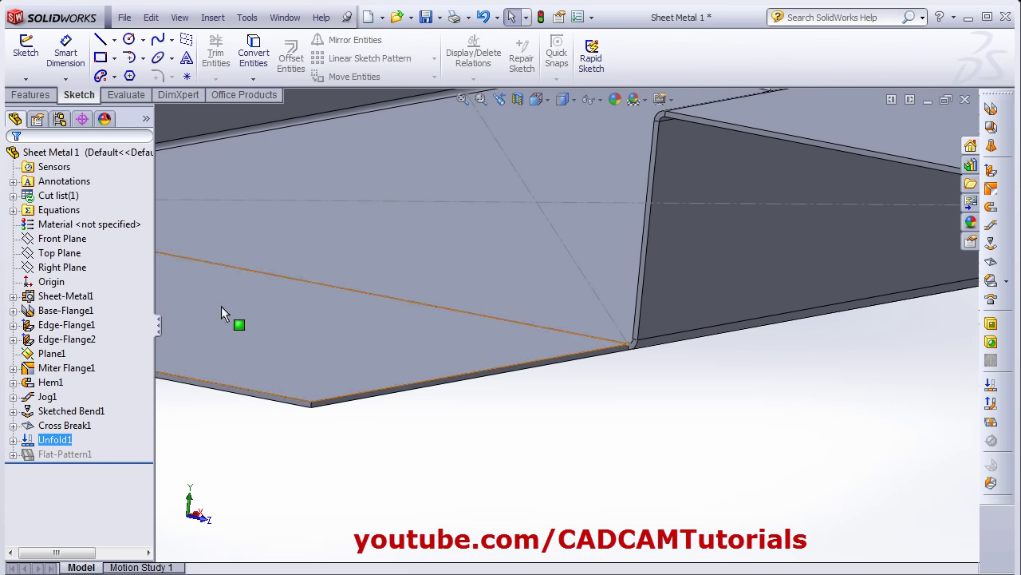
# Step: Start an extruded cut on the base's inner face and sketch a corner rectangle spanning the unfolded bend onto the flattened flange
pyautogui.scroll(5, 514, 447)
pyautogui.moveTo(443, 284); pyautogui.dragTo(448, 459, button='middle')
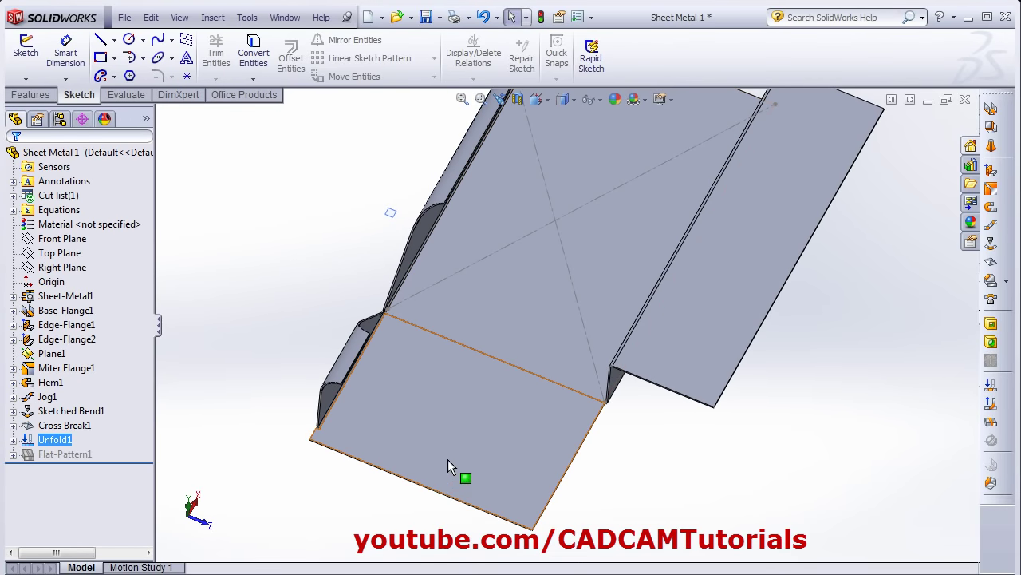
pyautogui.scroll(-3, 448, 459)
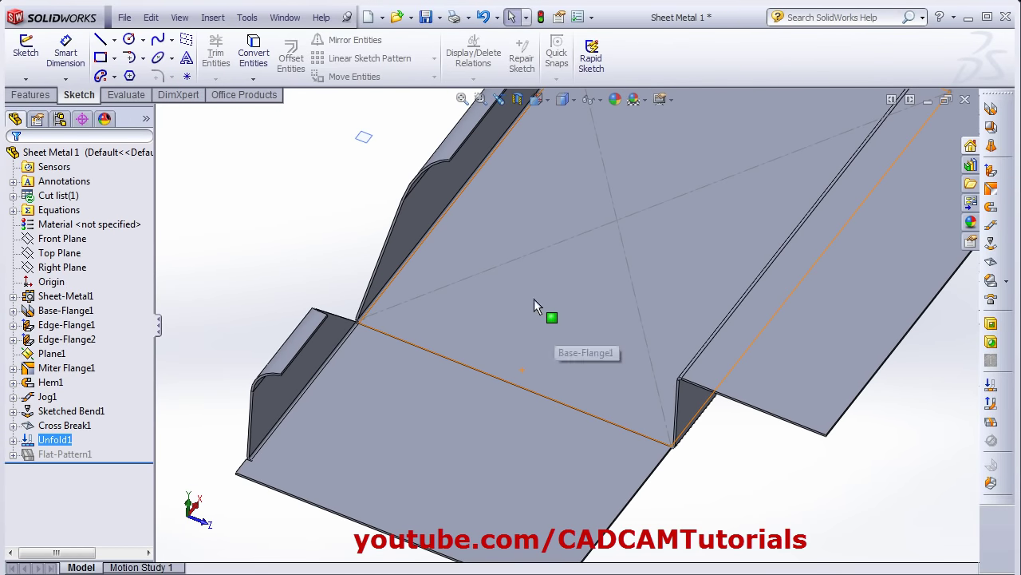
pyautogui.click(989, 330)
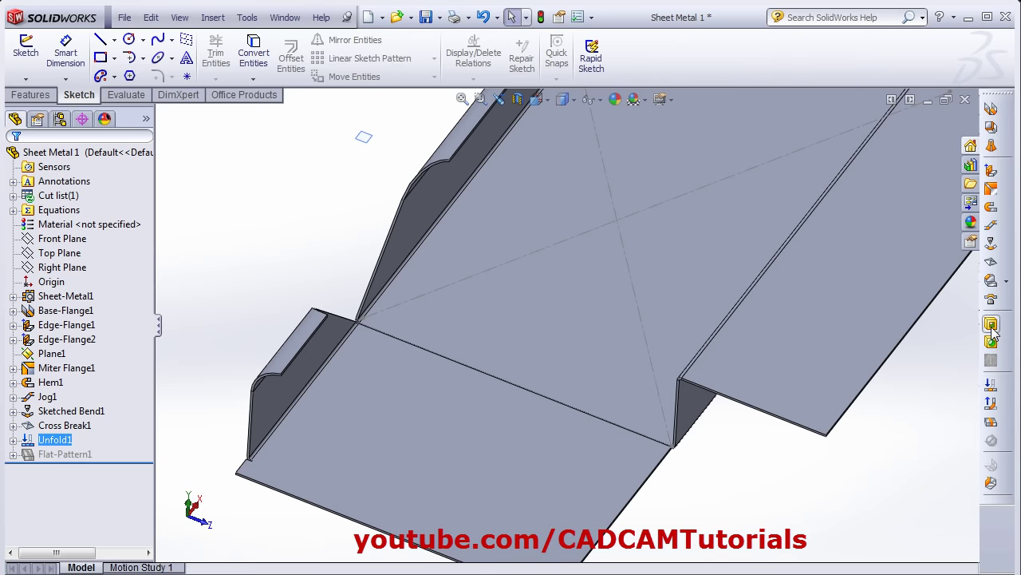
pyautogui.click(551, 349)
pyautogui.click(101, 58)
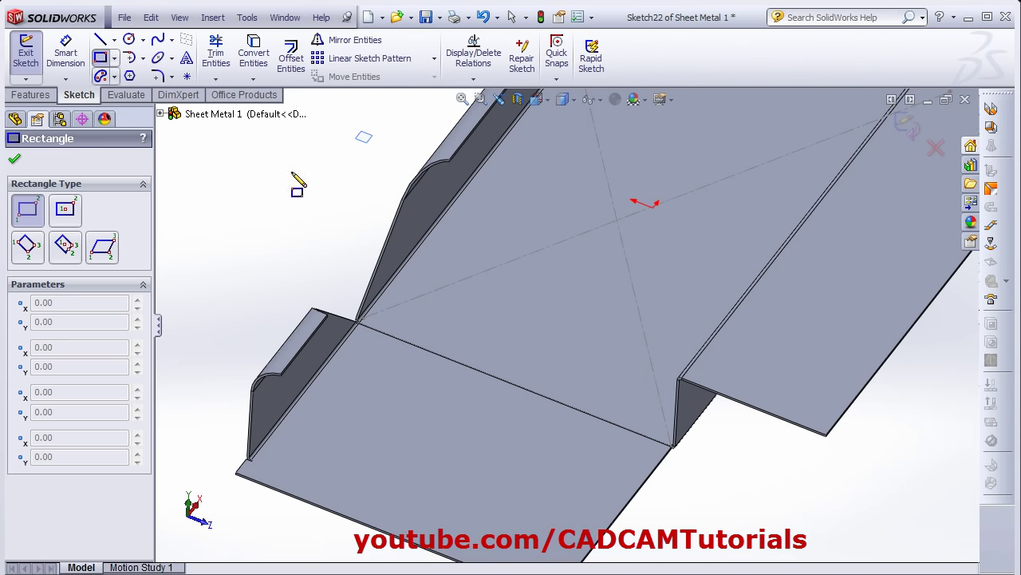
pyautogui.moveTo(435, 417); pyautogui.dragTo(587, 342)
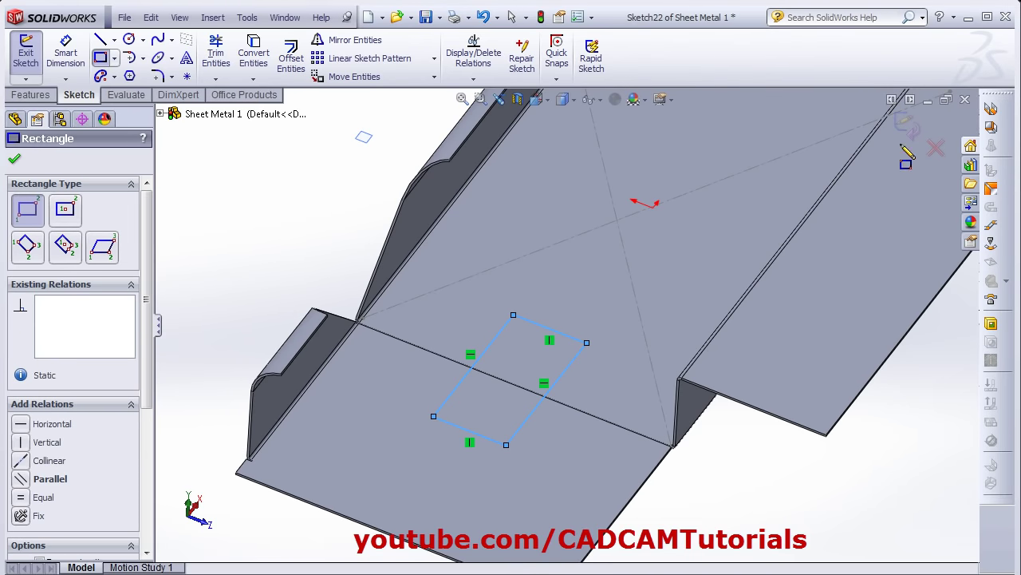
pyautogui.press('Escape')
# Step: Cut the rectangle with its depth linked to the sheet thickness, trying the flipped cut side and switching it back before finishing
pyautogui.moveTo(546, 385); pyautogui.dragTo(585, 424, button='right')
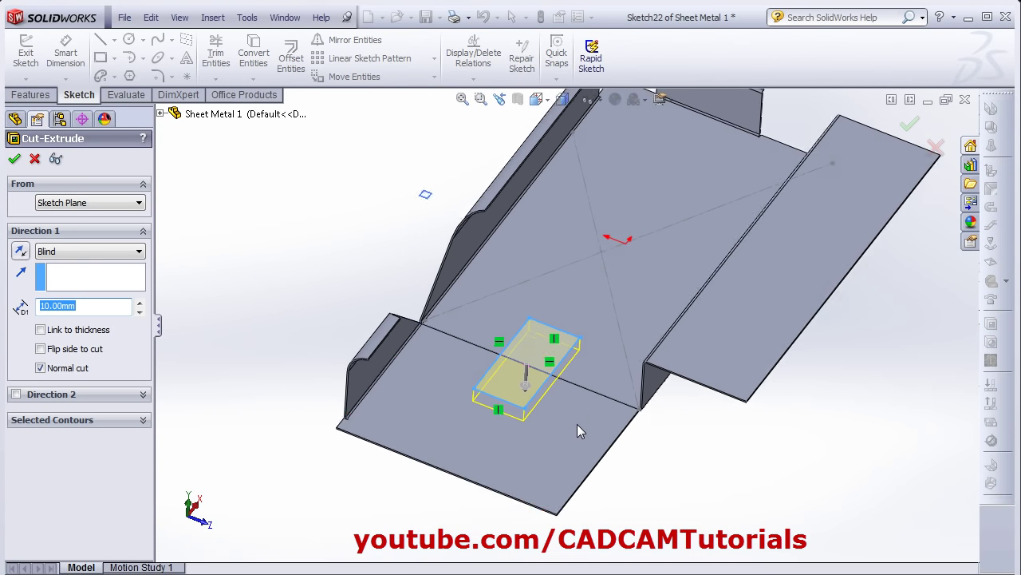
pyautogui.click(19, 254)
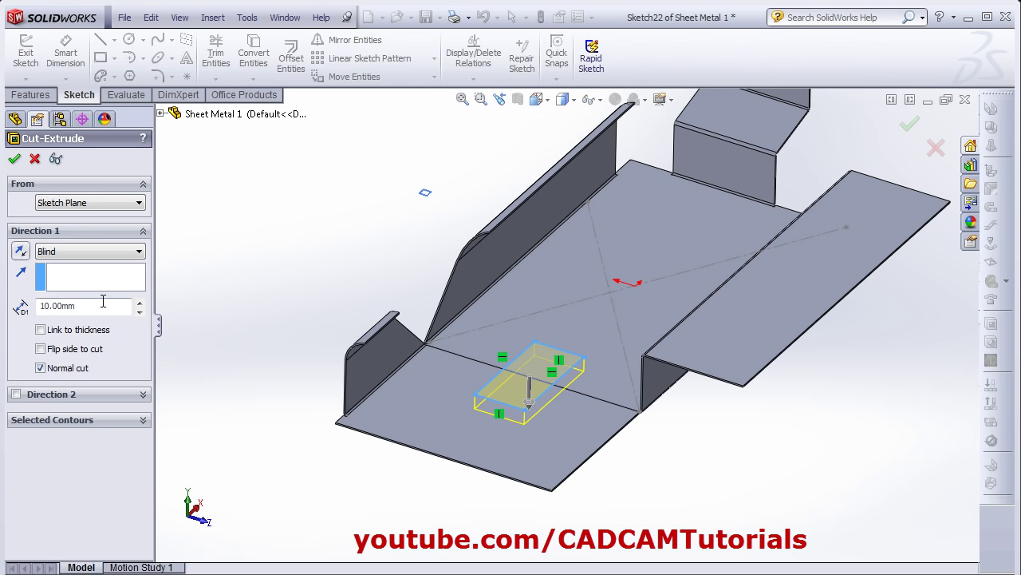
pyautogui.click(57, 336)
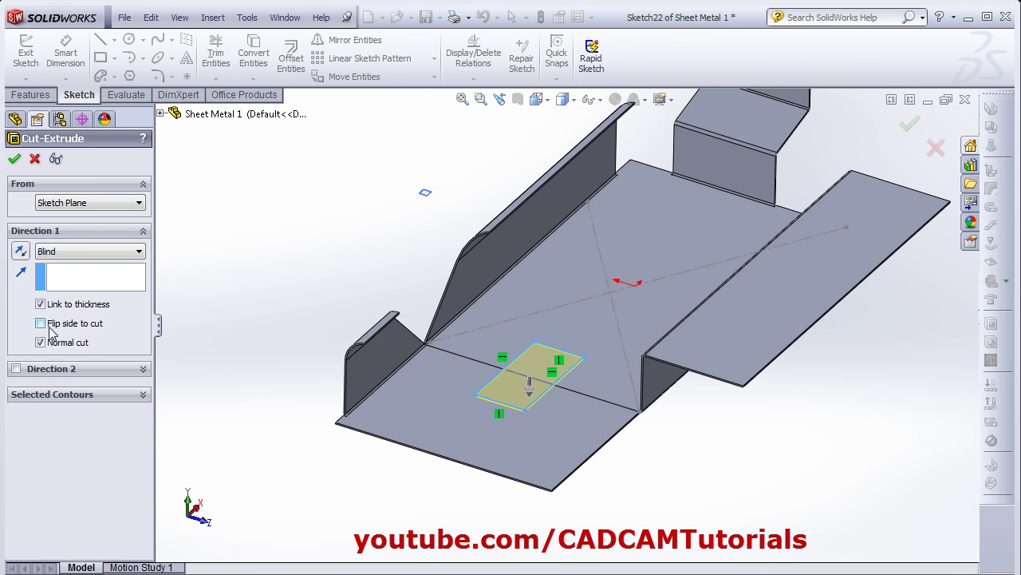
pyautogui.click(66, 327)
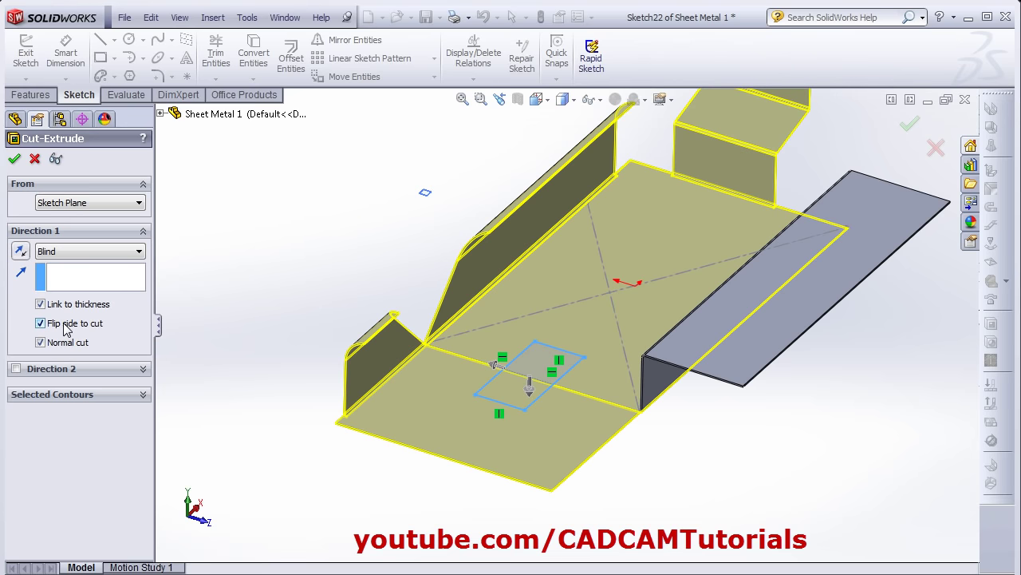
pyautogui.click(66, 328)
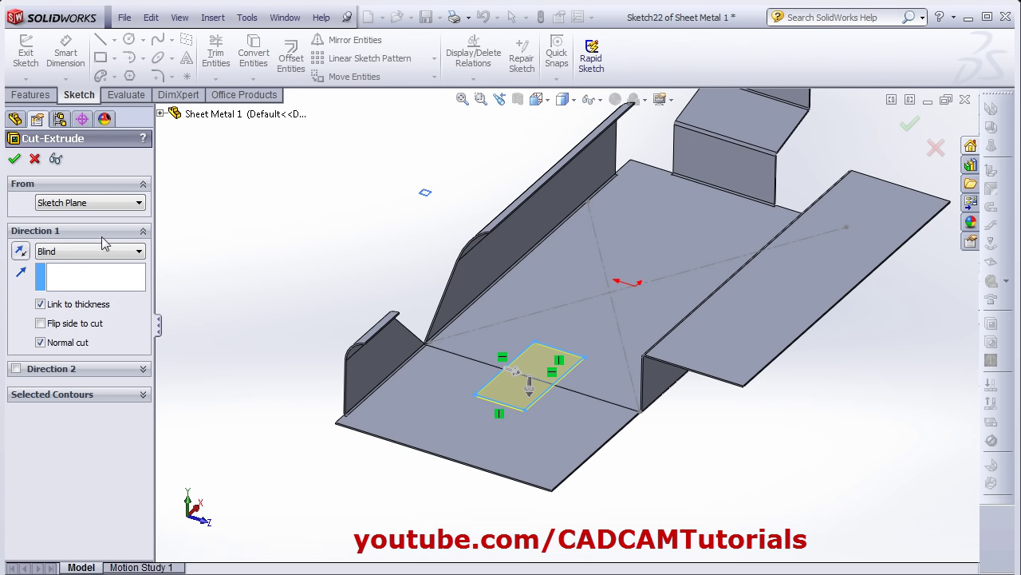
pyautogui.click(14, 158)
pyautogui.moveTo(721, 445); pyautogui.dragTo(595, 434, button='middle')
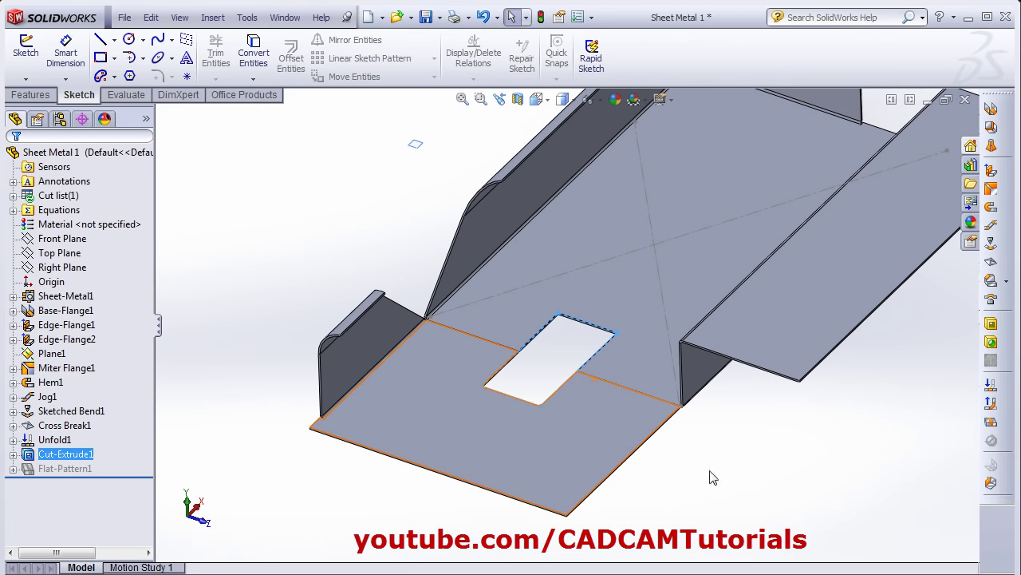
pyautogui.press('Escape')
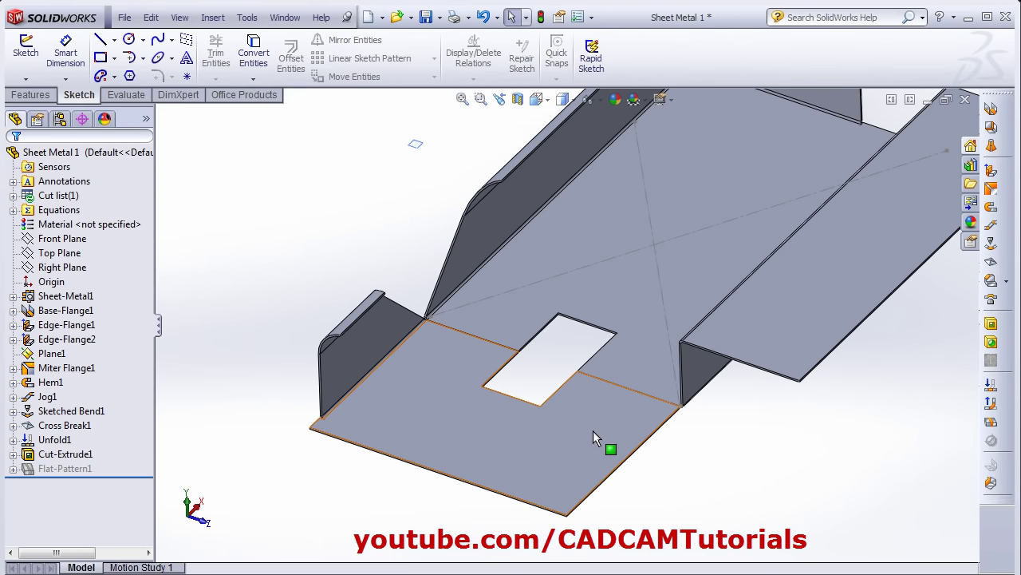
# Step: Fold the unfolded edge flange bend back up around the rectangular cutout, keeping the base face fixed
pyautogui.click(995, 408)
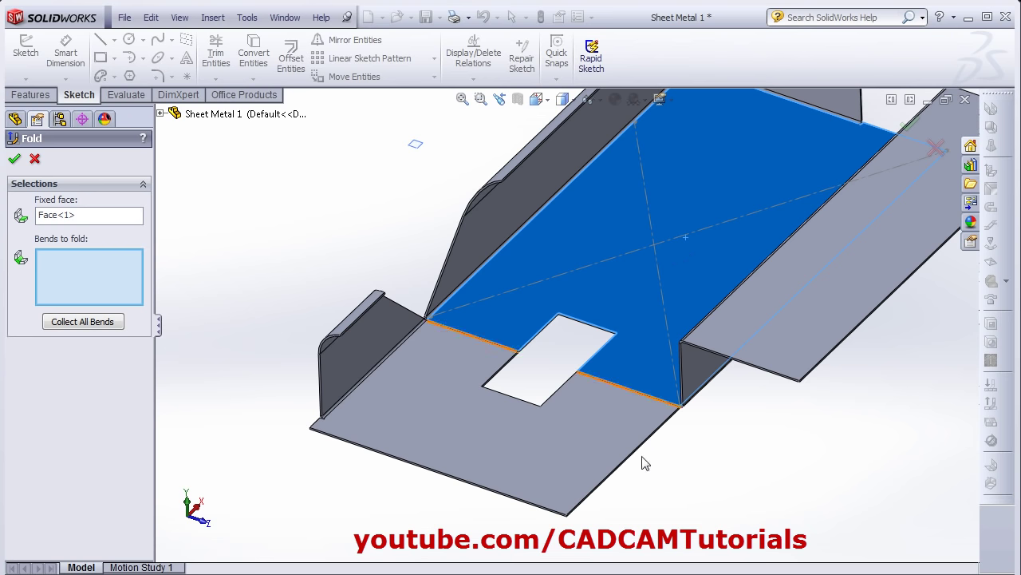
pyautogui.moveTo(645, 463); pyautogui.dragTo(713, 479, button='middle')
pyautogui.scroll(-5, 647, 403)
pyautogui.scroll(-2, 630, 398)
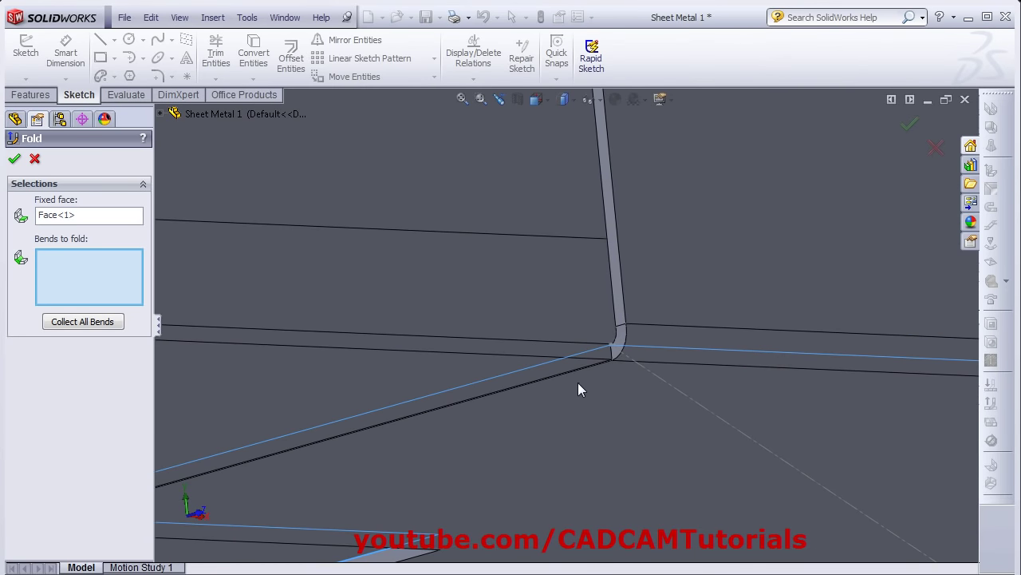
pyautogui.click(581, 369)
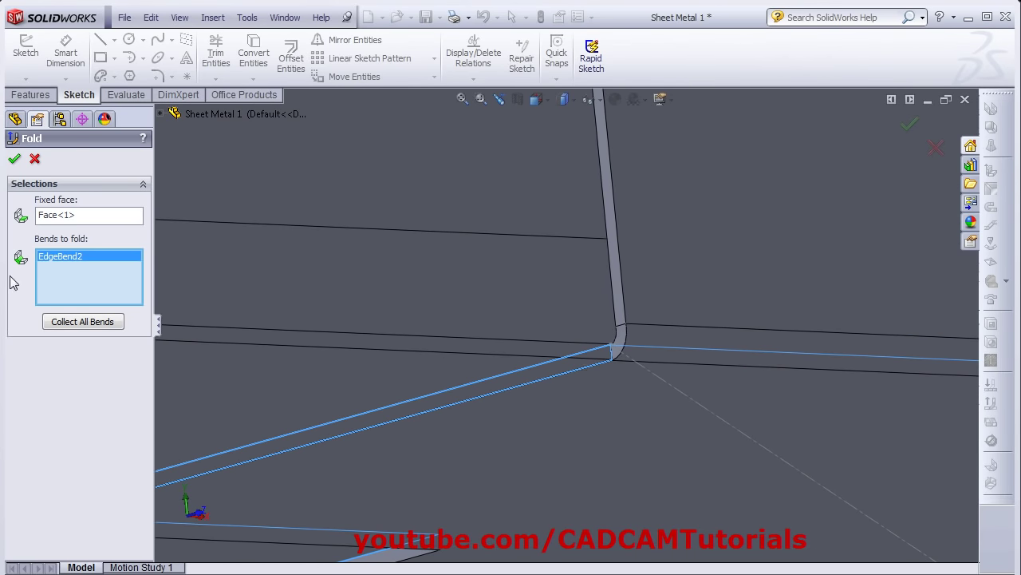
pyautogui.click(14, 158)
pyautogui.scroll(2, 447, 373)
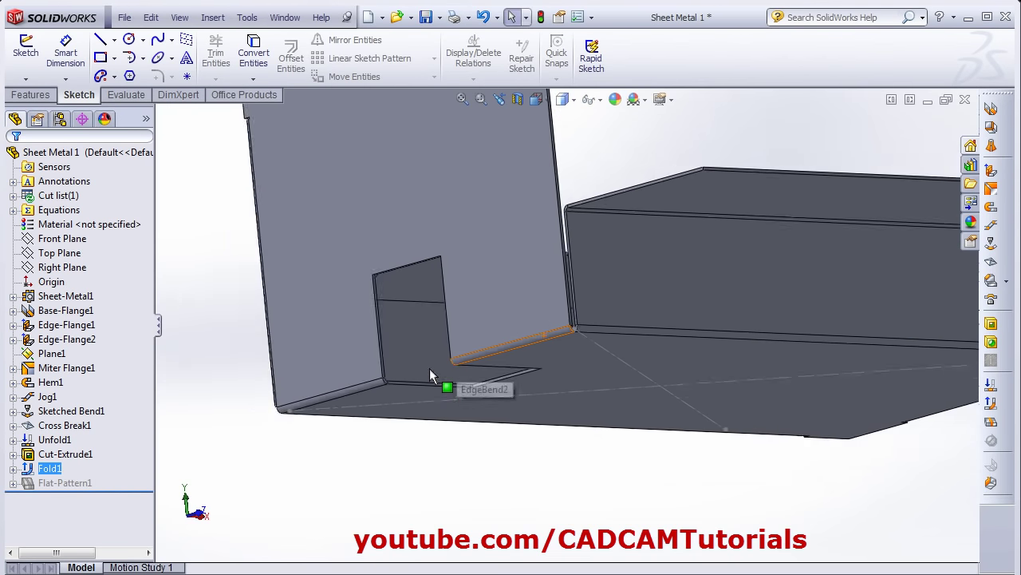
pyautogui.moveTo(430, 368); pyautogui.dragTo(459, 451, button='middle')
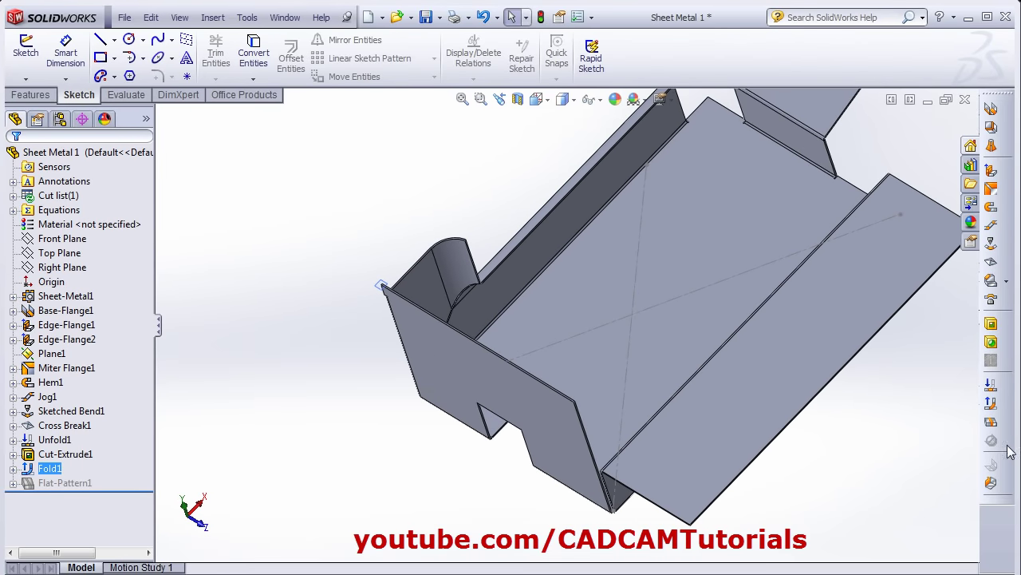
# Step: Flatten the whole part to examine its flat pattern, and return it to the folded state
pyautogui.click(992, 422)
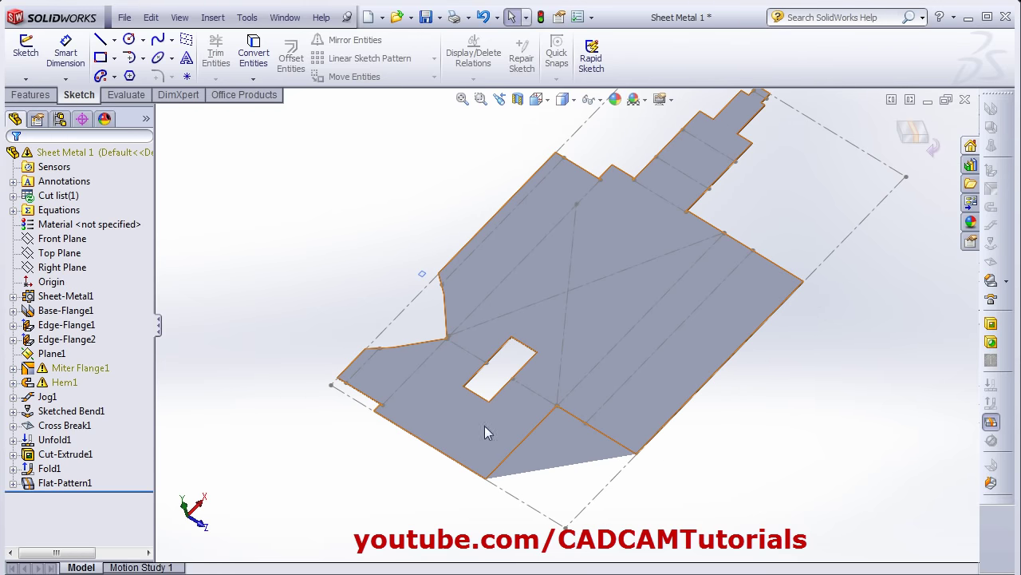
pyautogui.moveTo(633, 396)
pyautogui.mouseDown(button='middle')
pyautogui.moveTo(606, 437)
pyautogui.moveTo(630, 399)
pyautogui.mouseUp(button='middle')
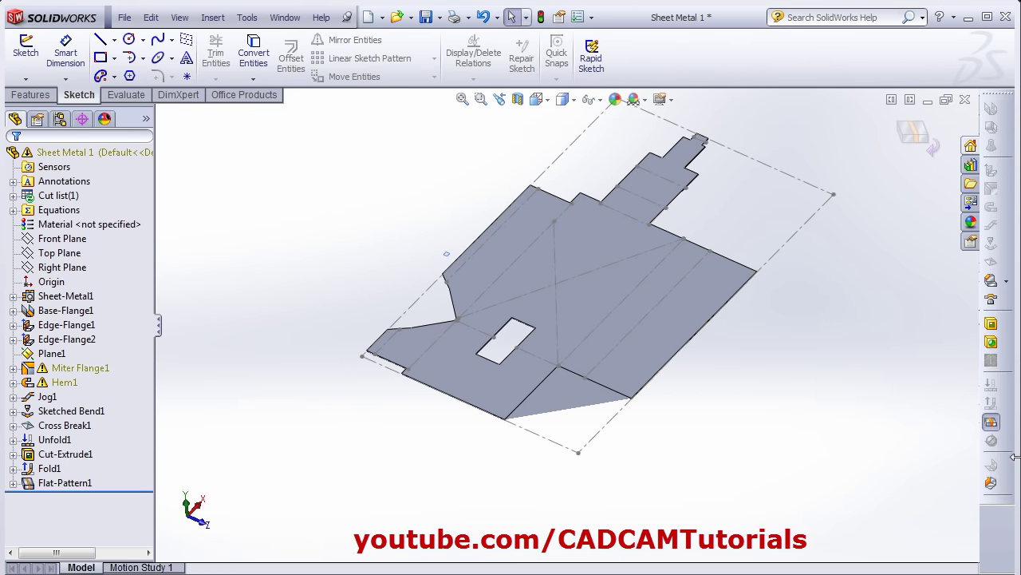
pyautogui.click(991, 421)
pyautogui.scroll(-3, 581, 372)
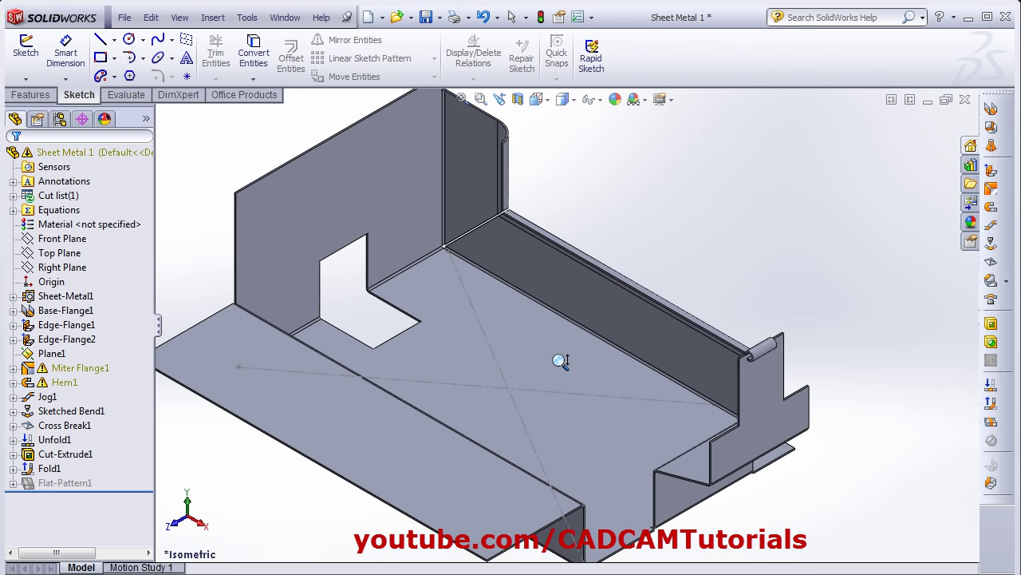